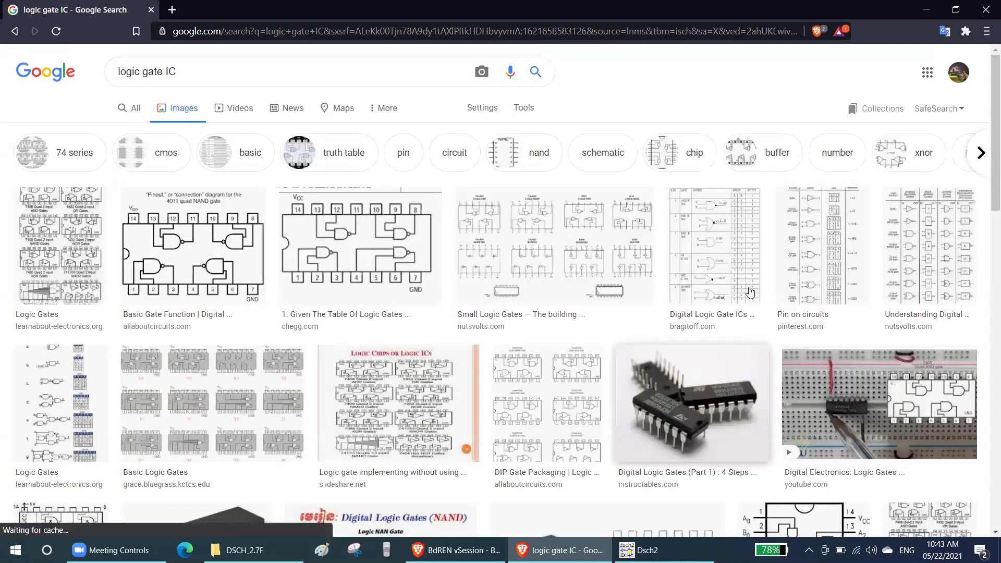
Step: Examine the logic gate chip photo, its related images and the 4011 quad NAND gate pinout in the image results
left_click(826, 253)
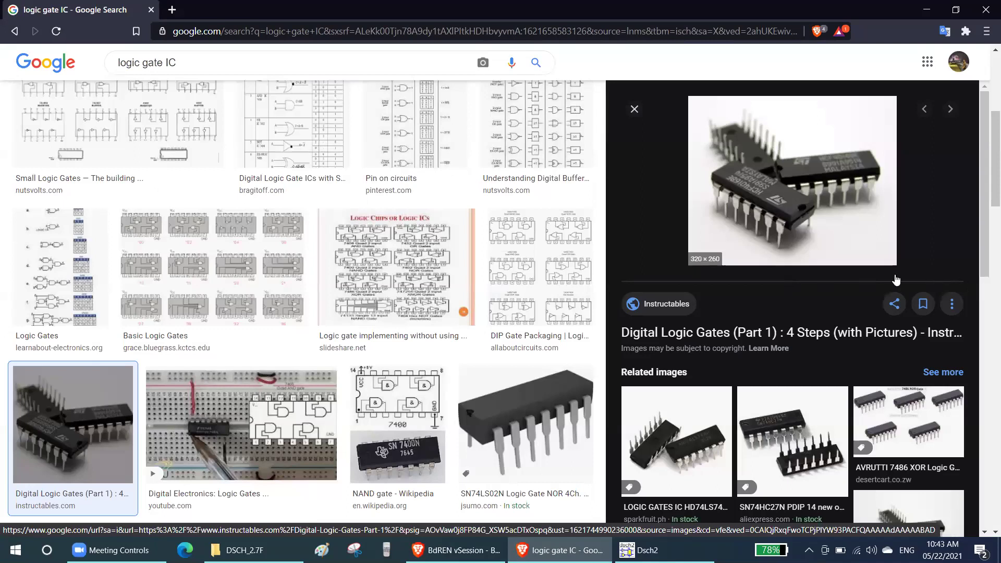
scroll(747, 252, "down", 2)
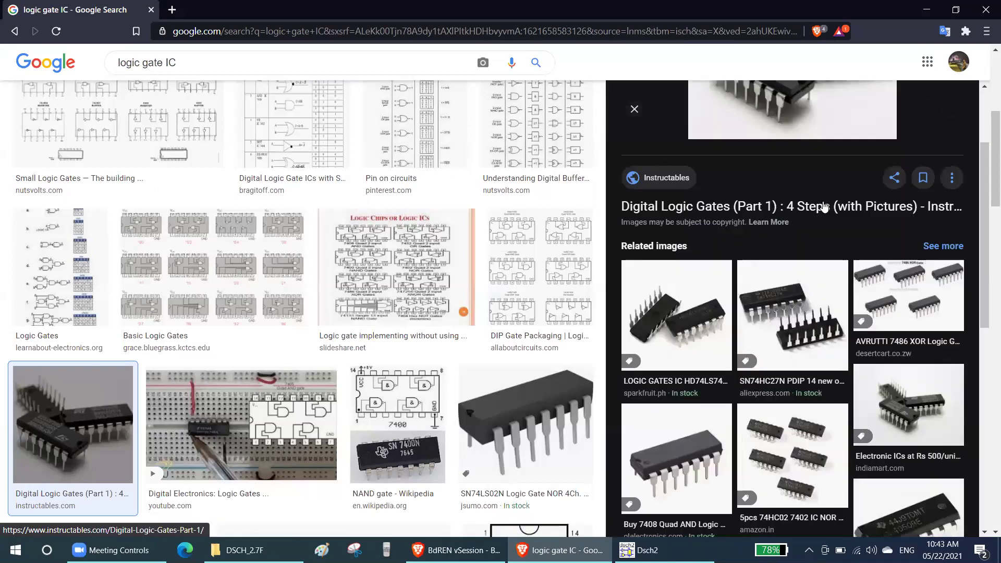
scroll(802, 266, "down", 1)
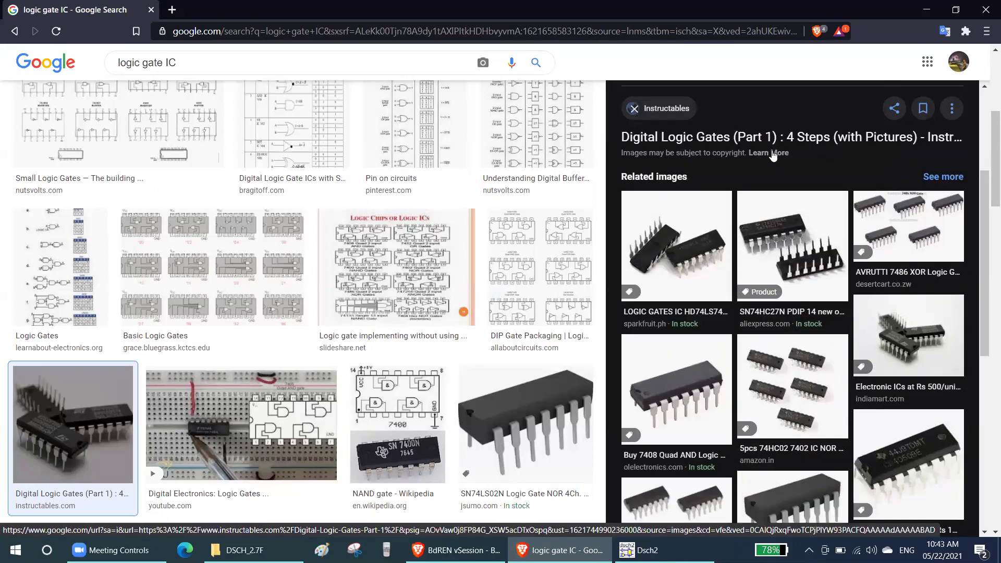
scroll(843, 182, "up", 3)
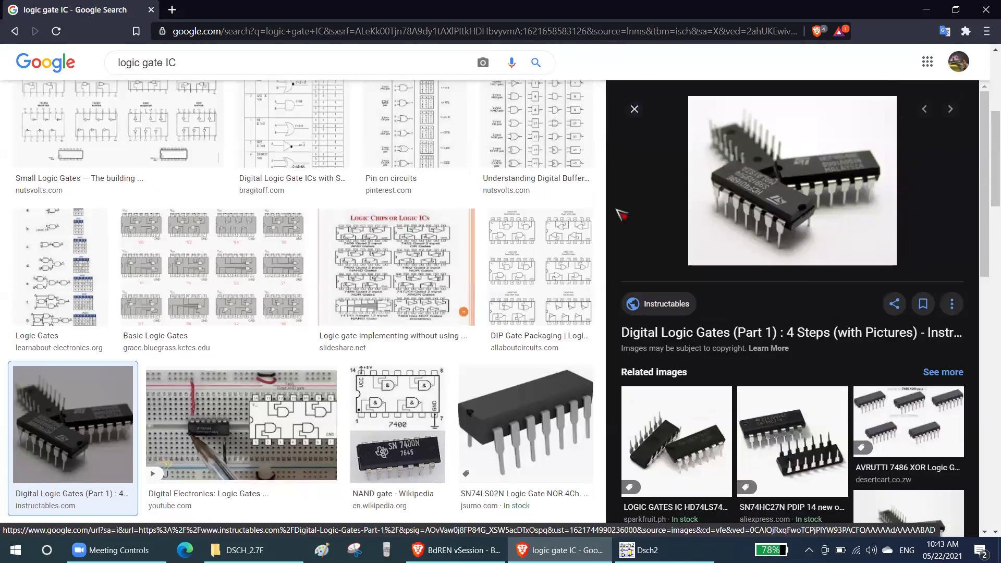
scroll(542, 215, "up", 1)
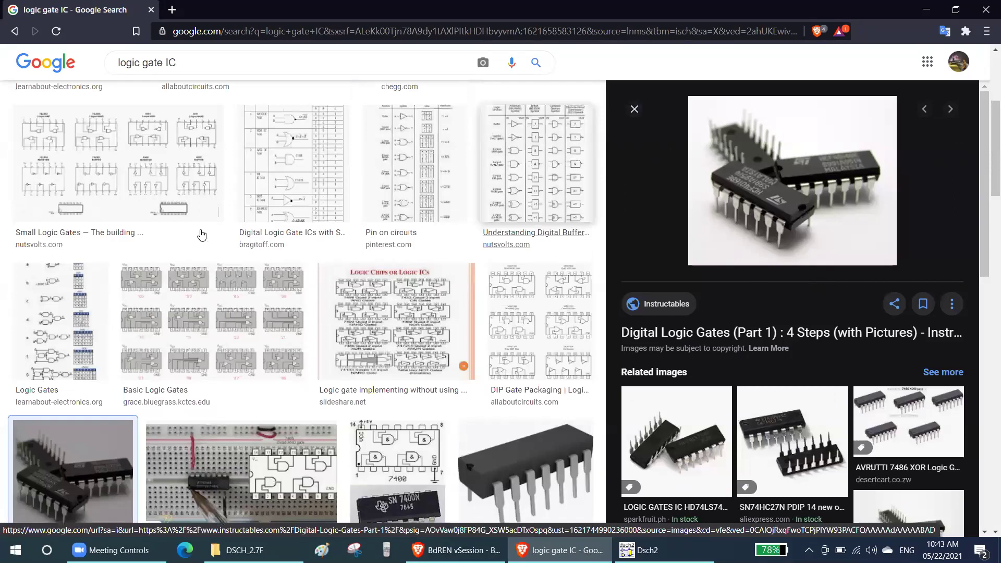
scroll(205, 222, "up", 4)
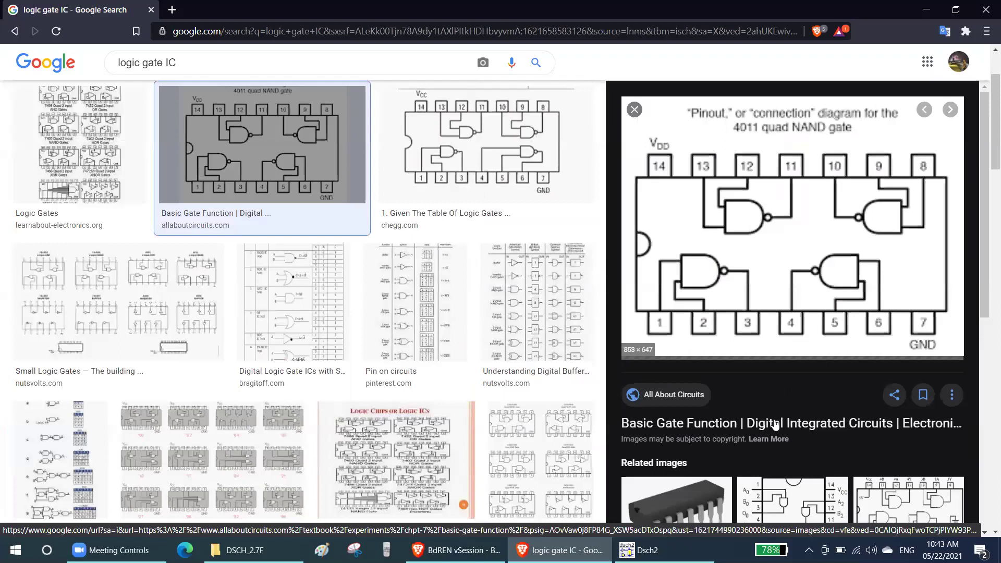
key("Left")
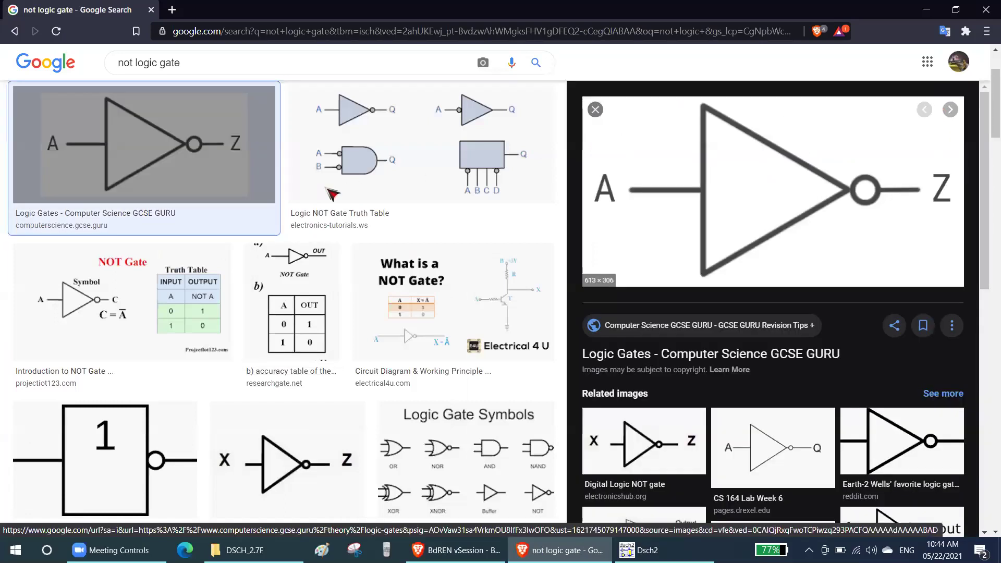
Step: Switch to Dsch2 and place an inverter beside the in1 button, with an output LED after the inverter
key("alt+Tab")
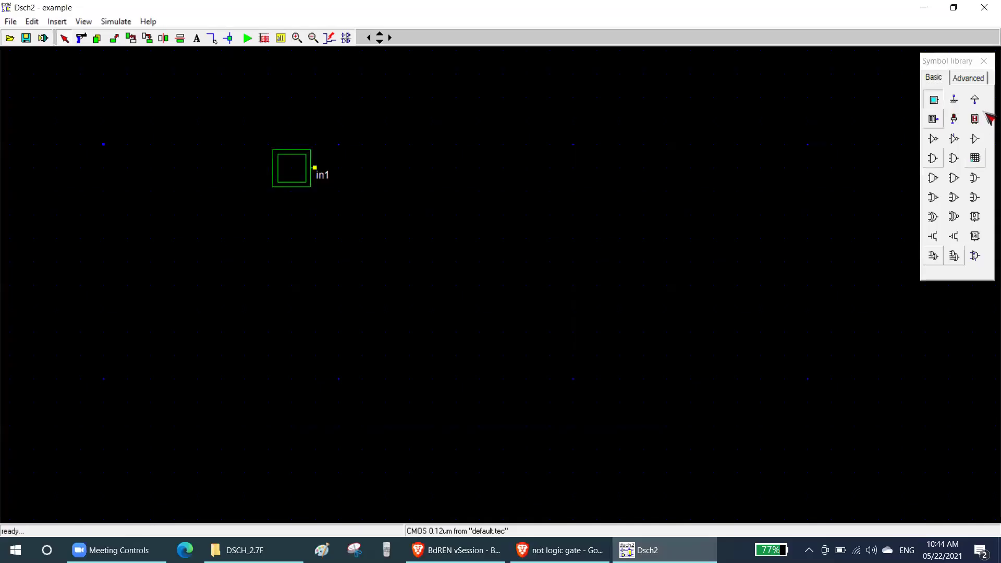
left_click_drag(937, 142, 422, 177)
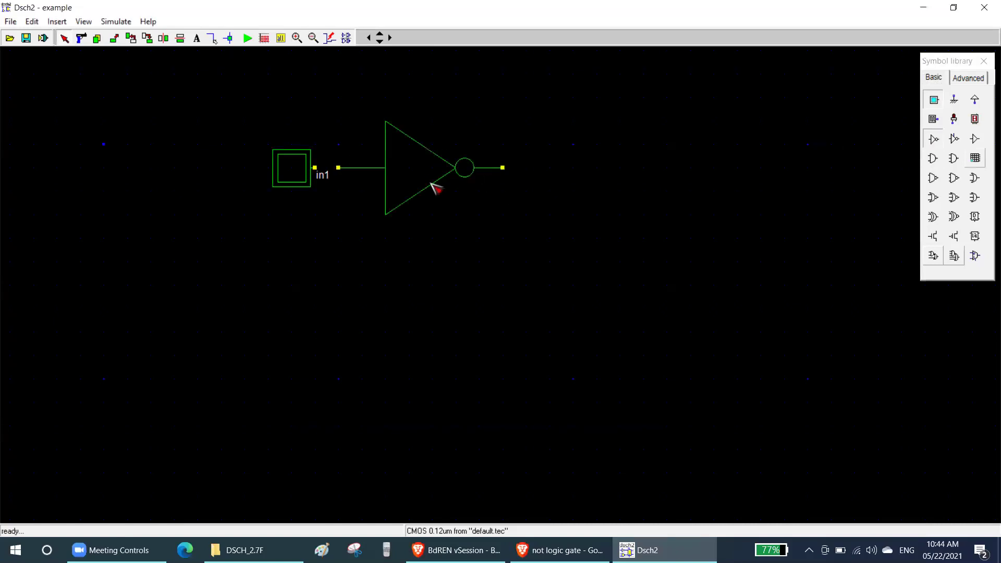
left_click_drag(954, 120, 543, 165)
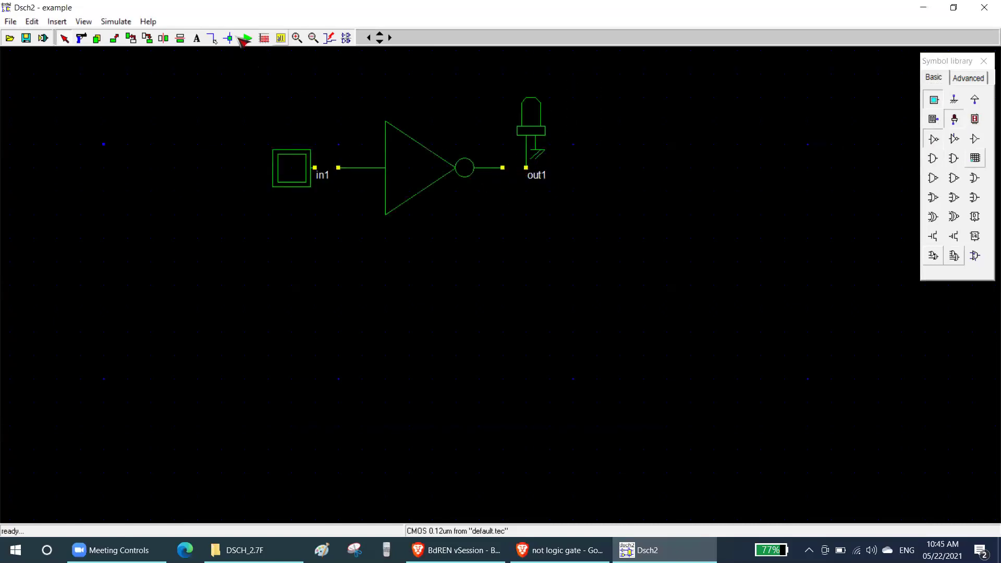
Step: Wire in1 to the inverter's input and the inverter's output to the LED out1, and fit the whole schematic in view
left_click(221, 39)
left_click_drag(314, 167, 338, 167)
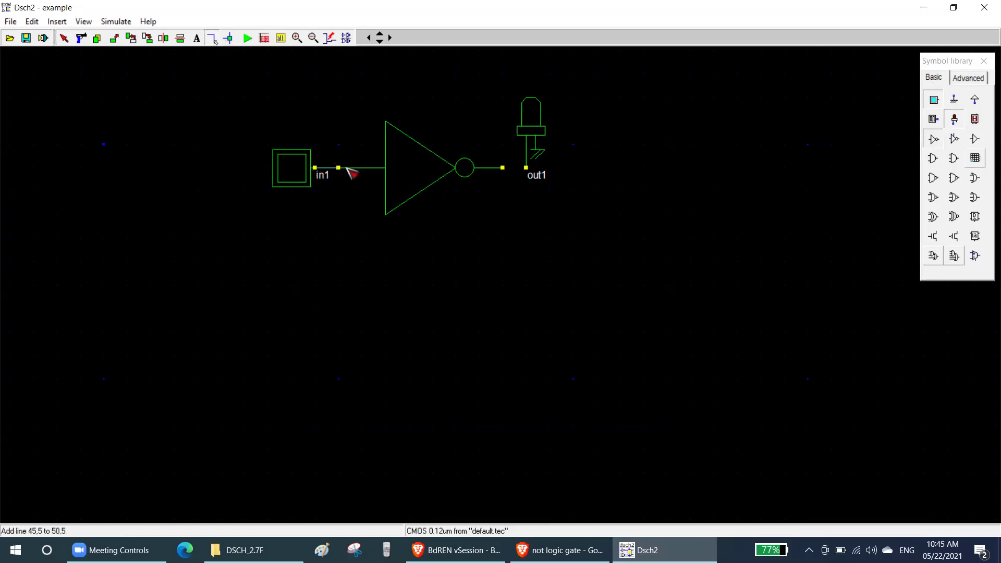
left_click_drag(503, 167, 526, 168)
left_click(280, 38)
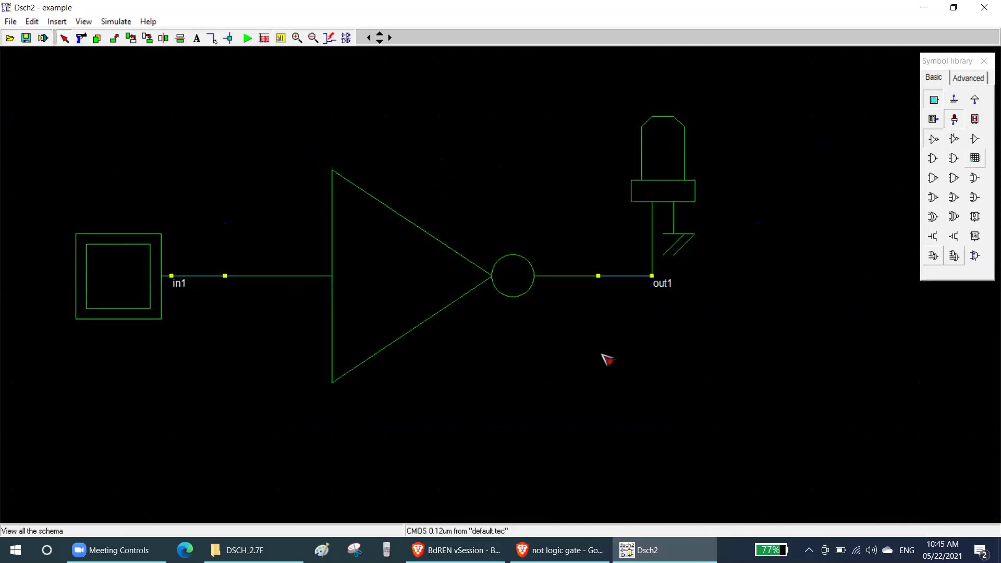
Step: Simulate the inverter circuit, toggle in1 repeatedly to check how the out1 LED responds, and stop the simulation
left_click(247, 38)
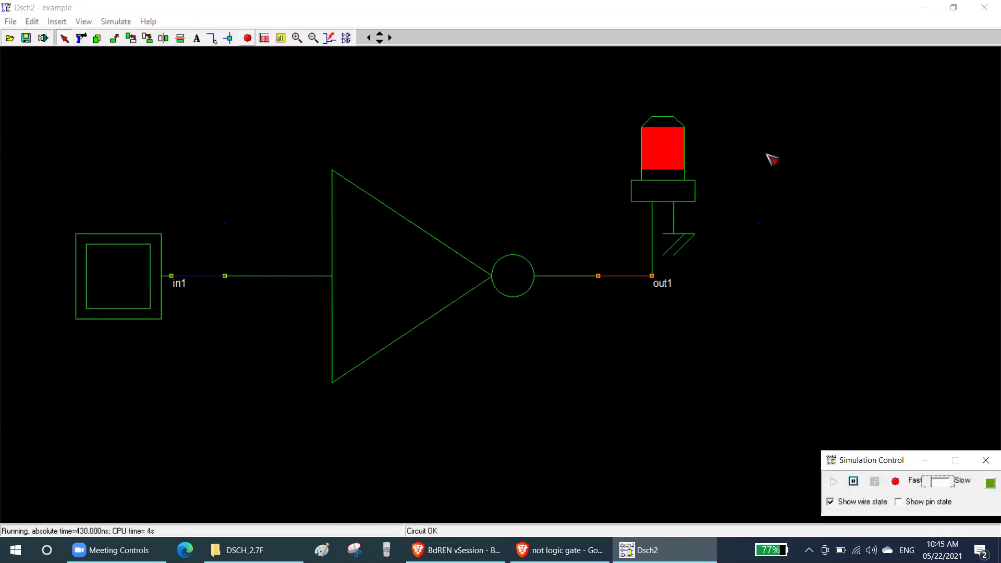
left_click(116, 287)
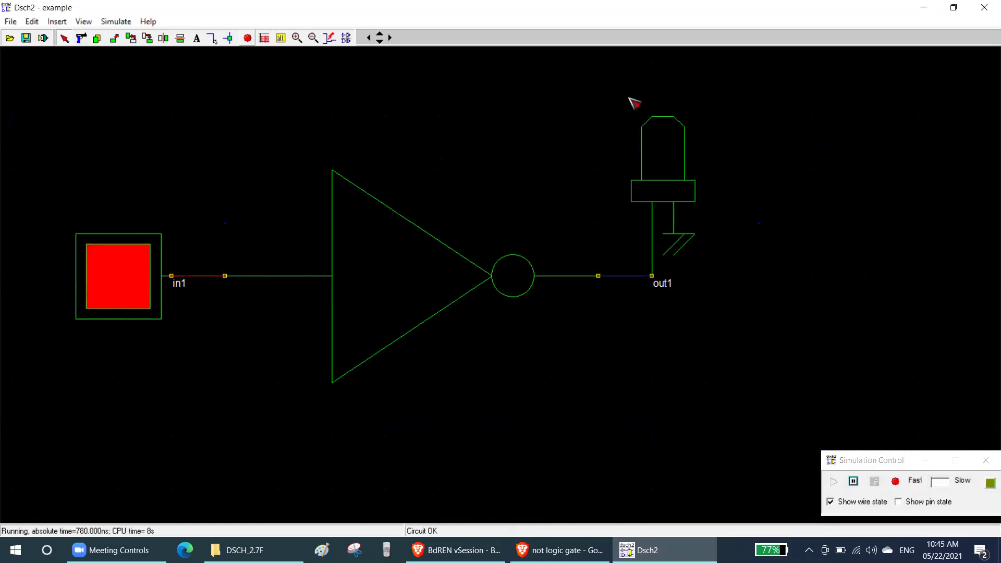
left_click(102, 296)
left_click(103, 296)
left_click(102, 296)
left_click(103, 296)
left_click(102, 296)
left_click(102, 296)
left_click(102, 294)
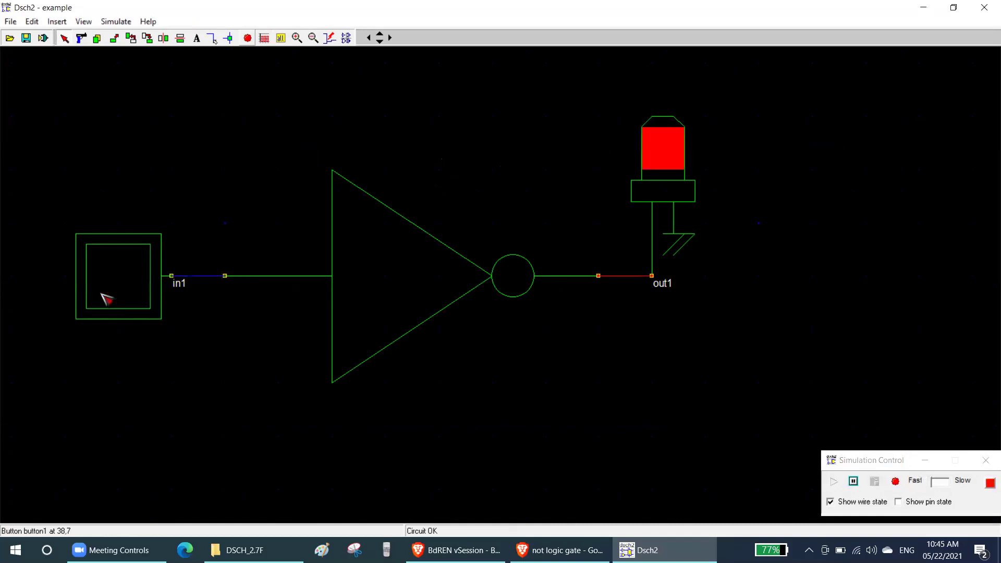
left_click(103, 295)
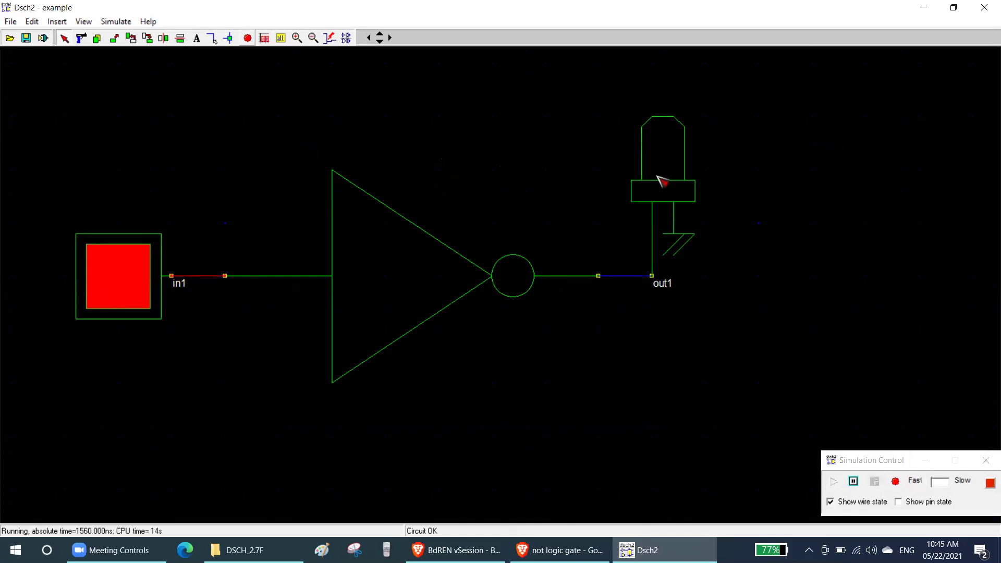
left_click(105, 296)
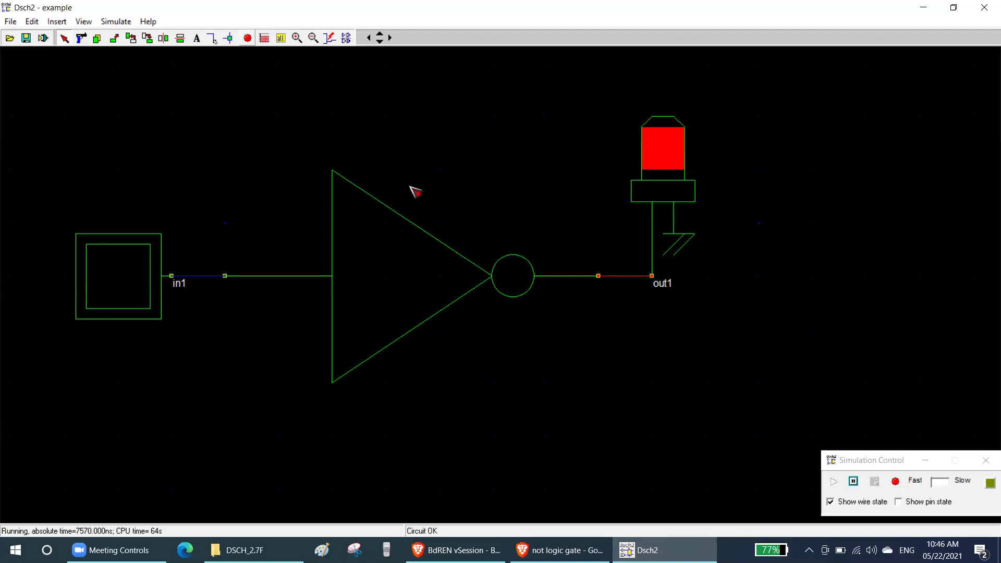
left_click(247, 37)
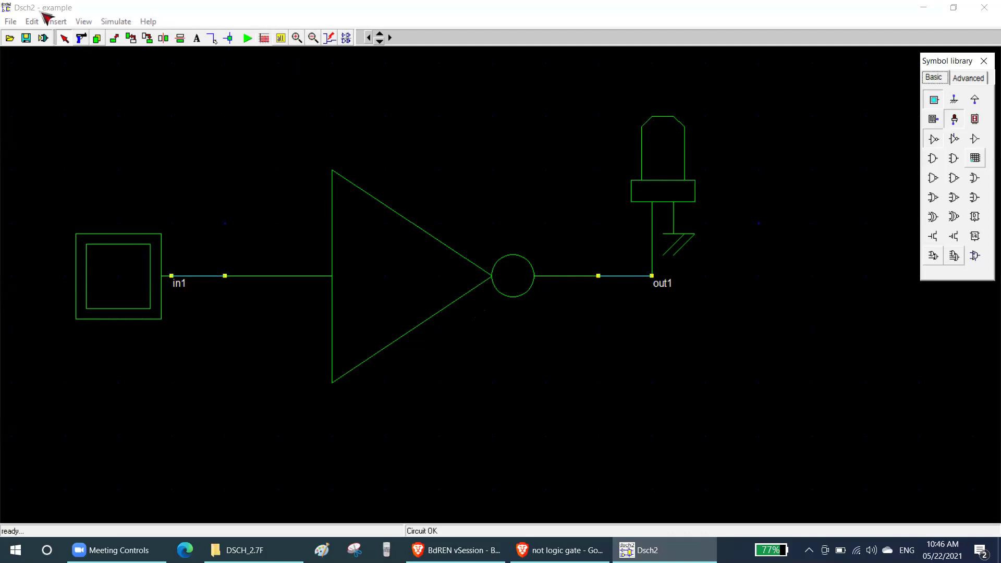
Step: Delete the entire inverter circuit, including its button, LED and wires
left_click(82, 38)
left_click_drag(34, 74, 788, 440)
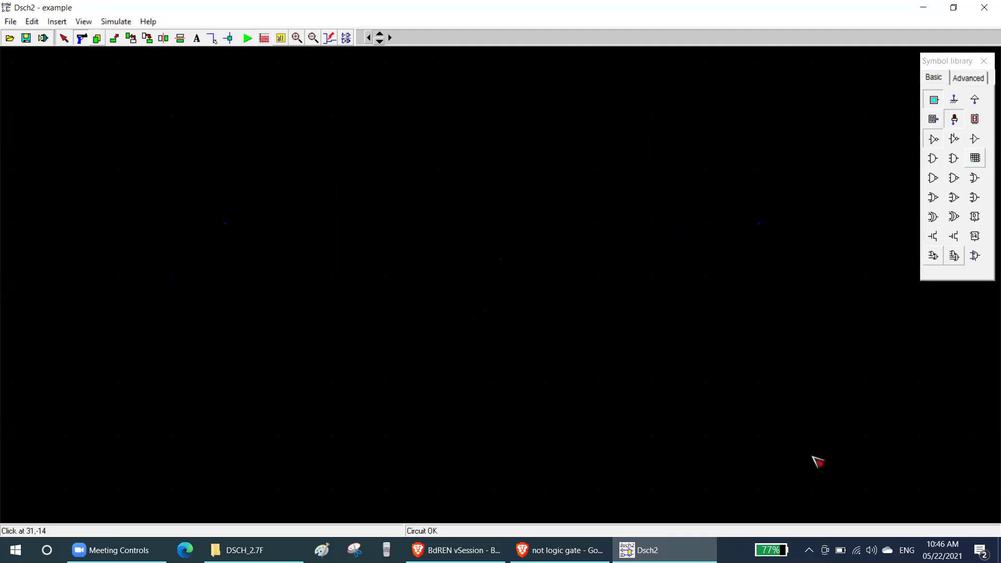
left_click(316, 40)
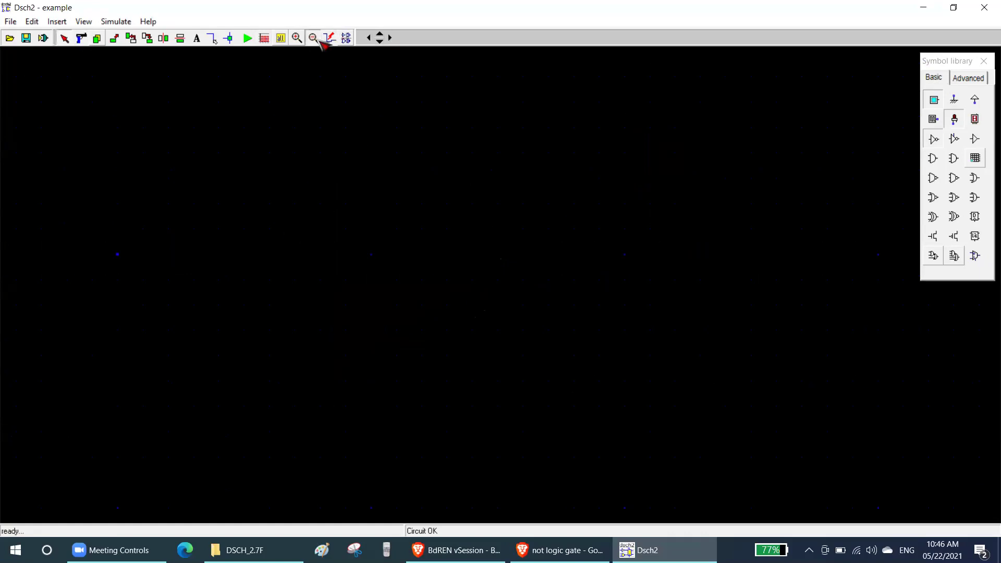
left_click(317, 40)
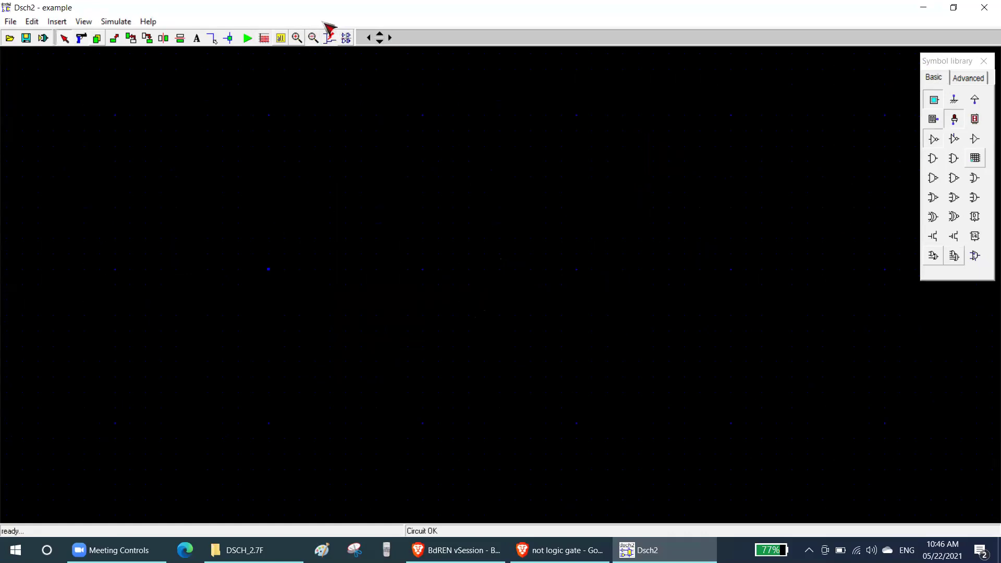
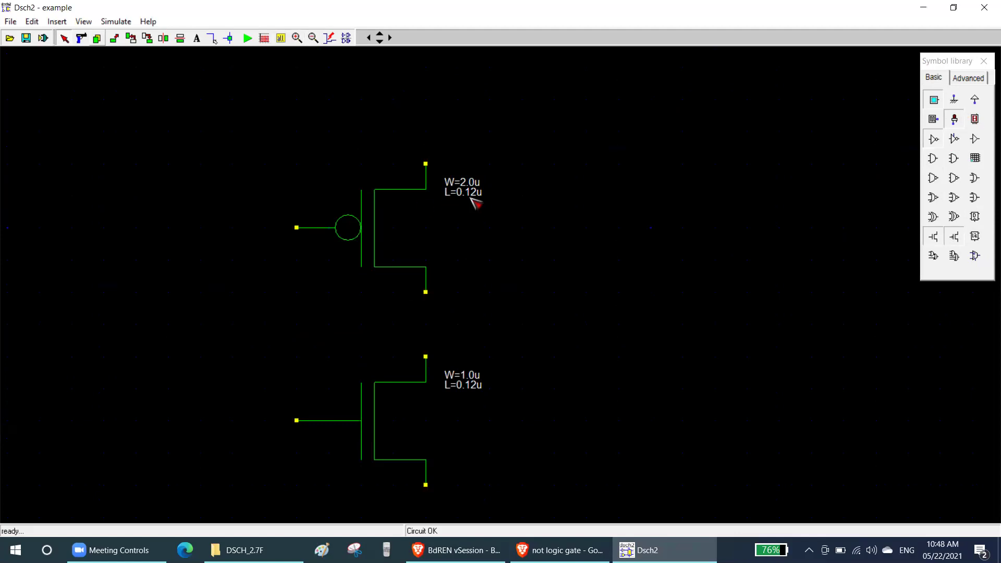
Step: Place a supply symbol above the PMOS transistor and a ground symbol below the NMOS transistor
left_click(974, 100)
left_click(458, 134)
scroll(904, 161, "down", 2)
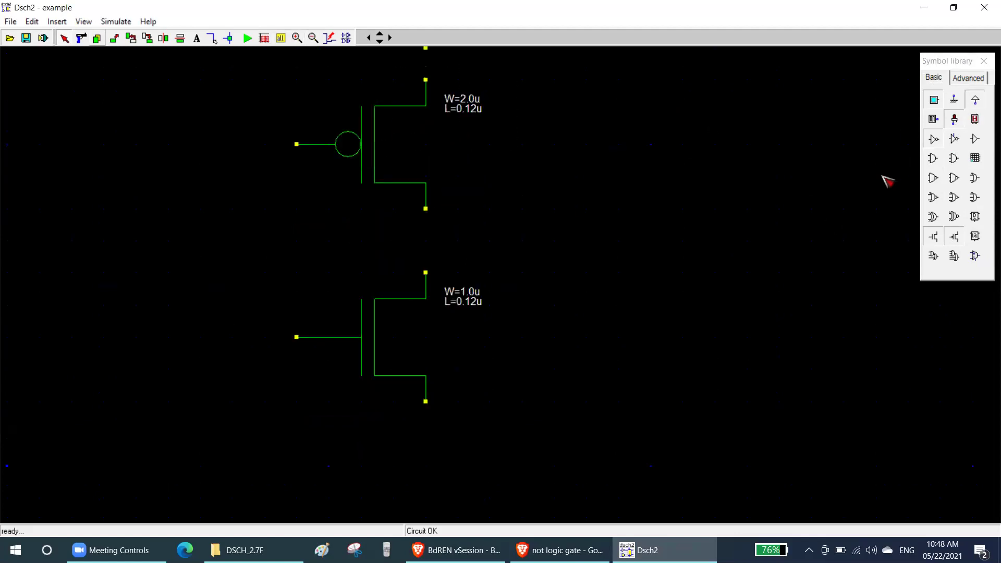
left_click(954, 102)
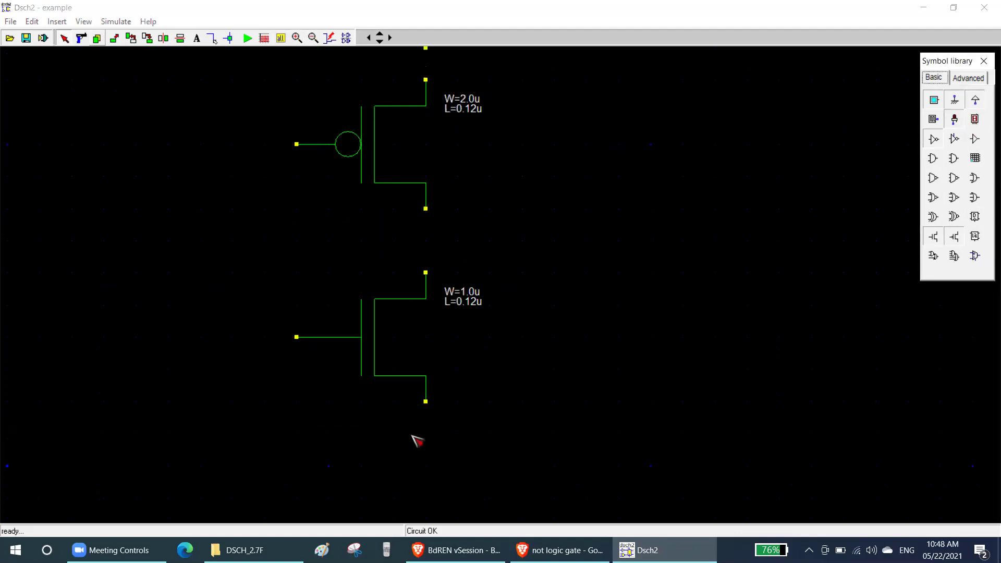
left_click(438, 465)
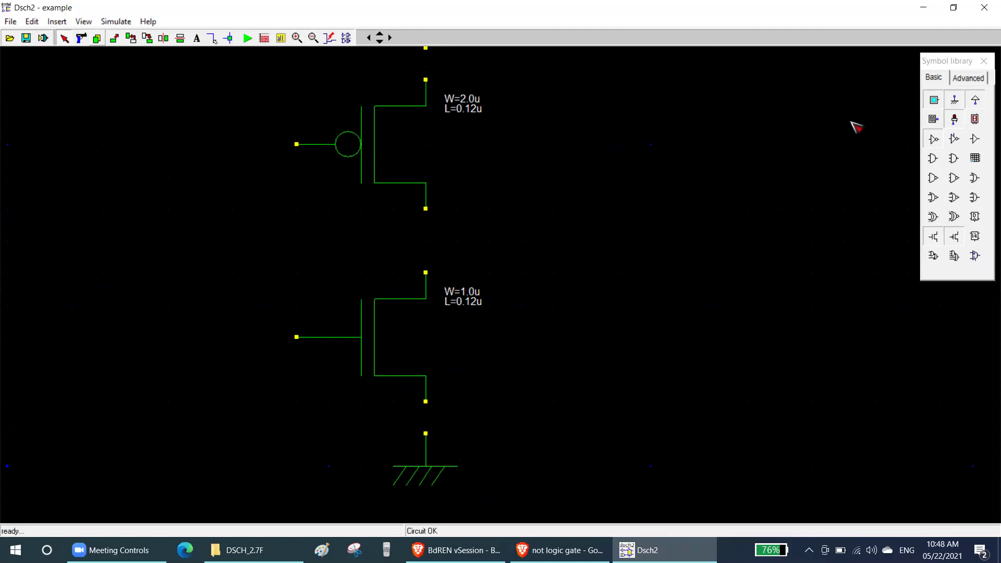
Step: Place an output LED well to the right of the transistors and an input button to their left, both level with the gap between them
scroll(855, 125, "up", 2)
left_click(957, 120)
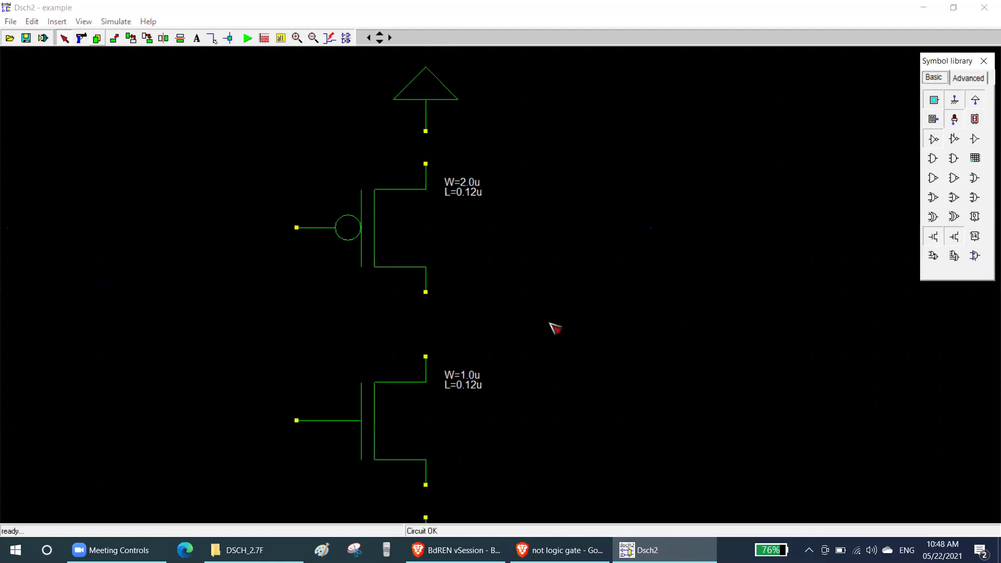
left_click(505, 332)
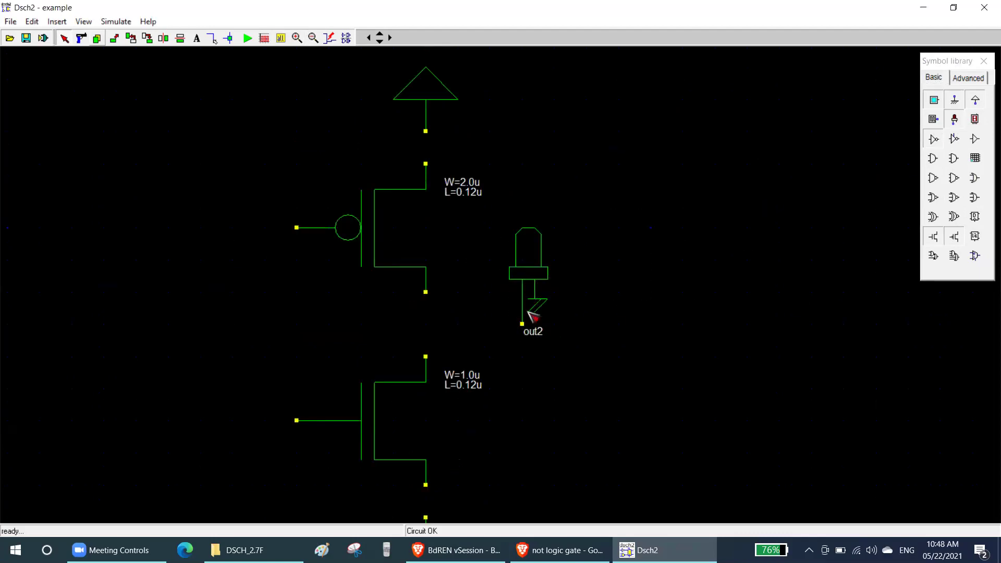
left_click_drag(525, 287, 626, 290)
left_click(930, 102)
left_click_drag(936, 102, 112, 329)
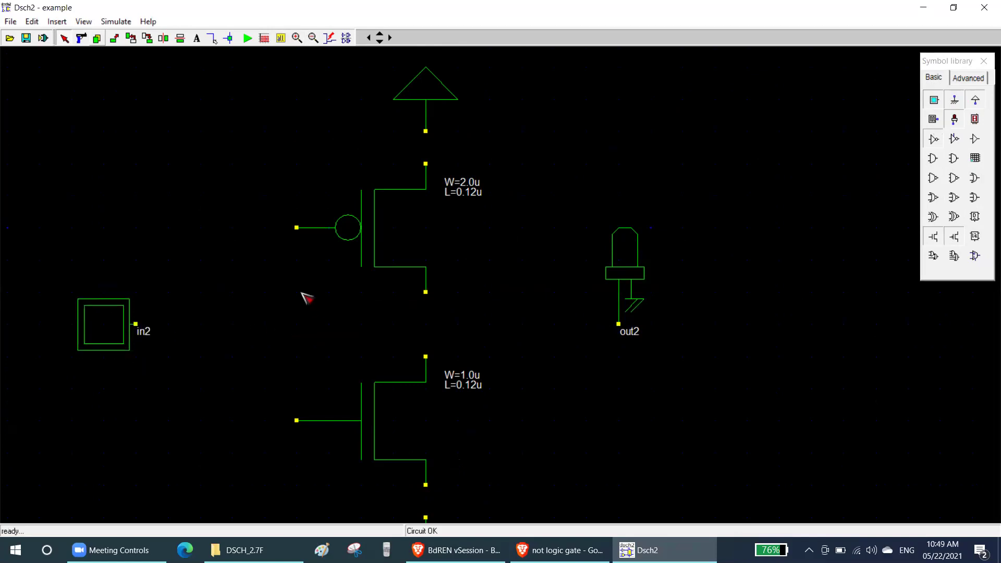
Step: Fit the schematic in view, circle both transistors' width and length labels in red, and remove the annotations
left_click(319, 39)
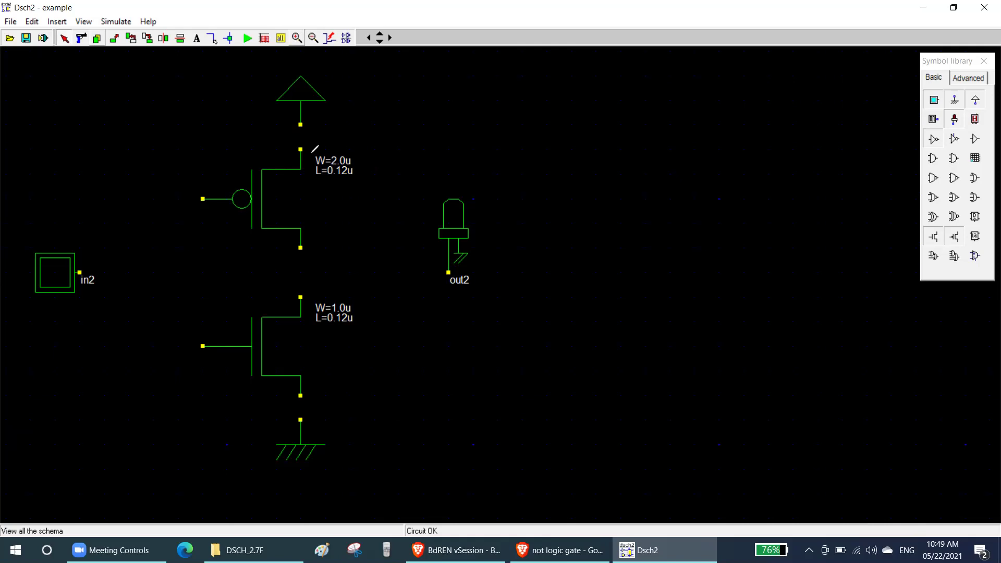
left_click_drag(376, 172, 362, 148)
mouse_move(359, 300)
left_mouse_down()
mouse_move(320, 293)
mouse_move(357, 330)
mouse_move(365, 313)
left_mouse_up()
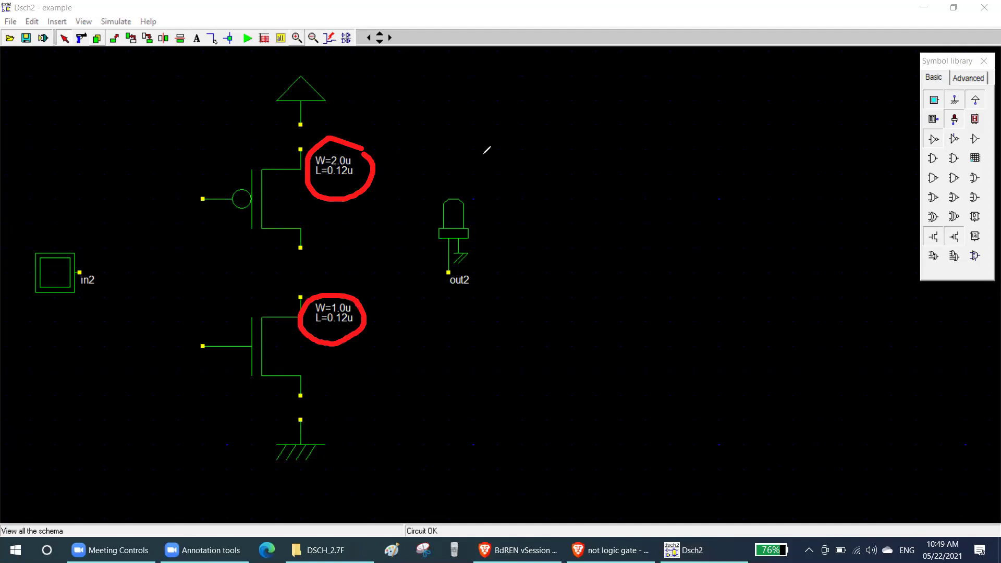
left_click(865, 20)
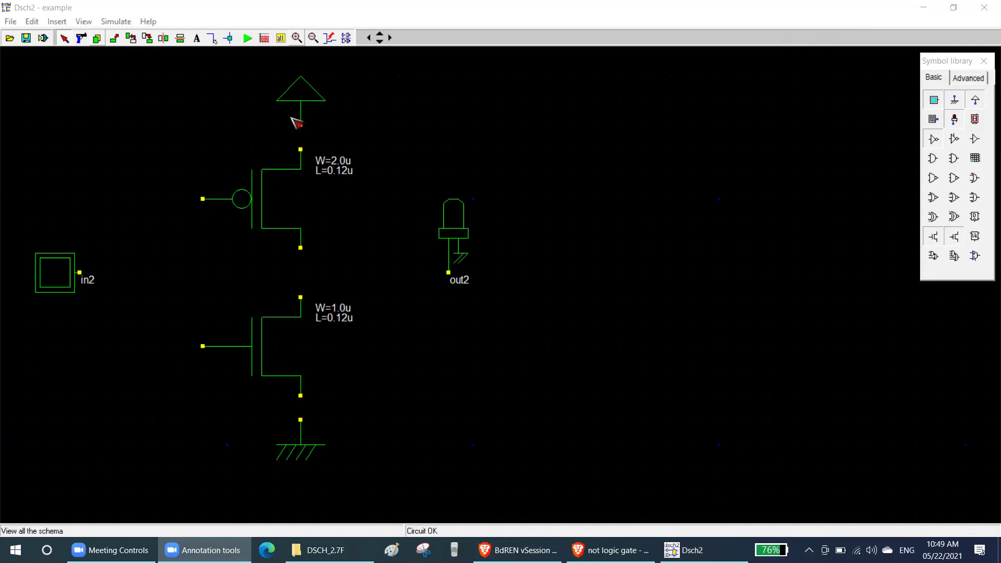
Step: Hide the name and properties labels of both the PMOS and the NMOS transistor
left_click(83, 43)
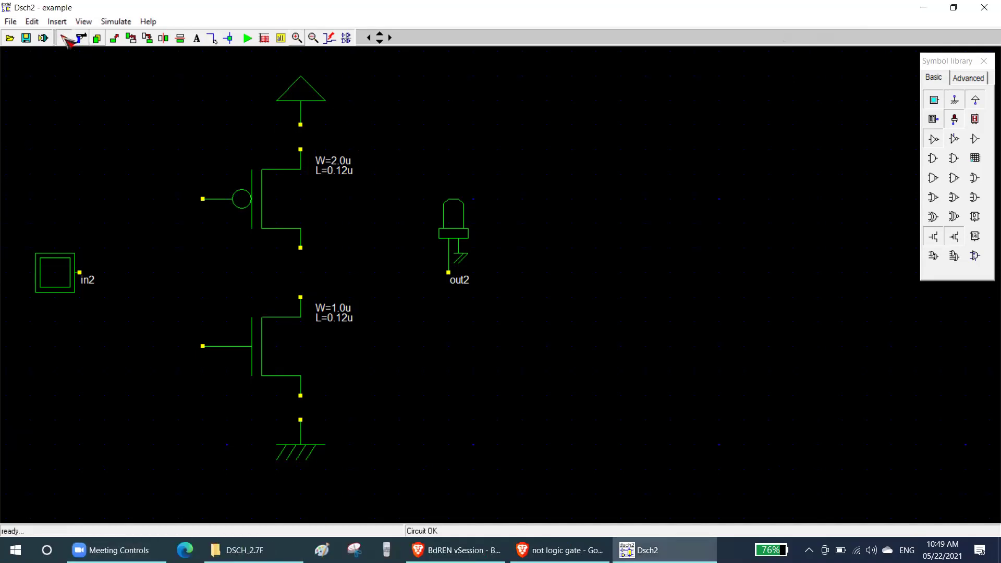
double_click(268, 200)
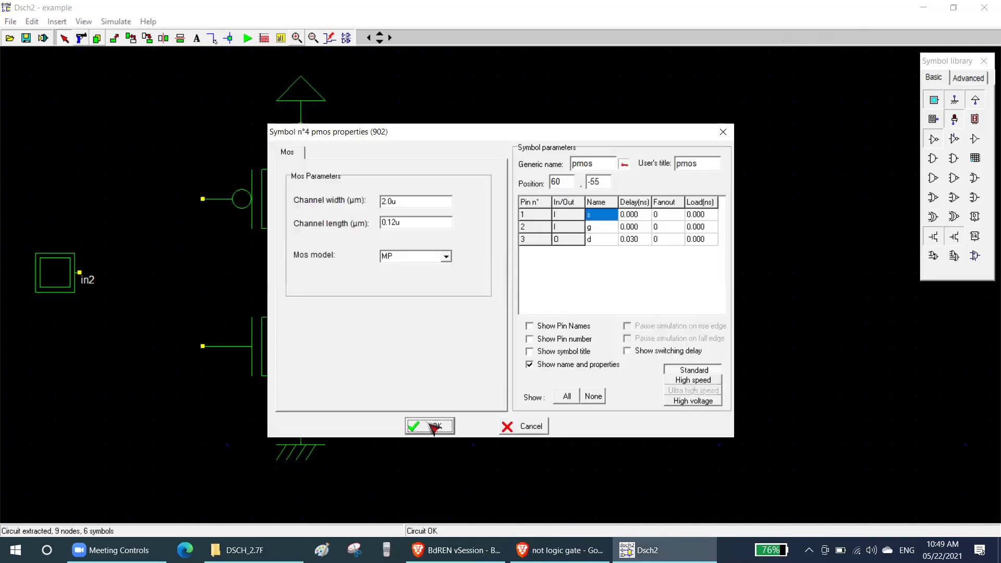
key("Return")
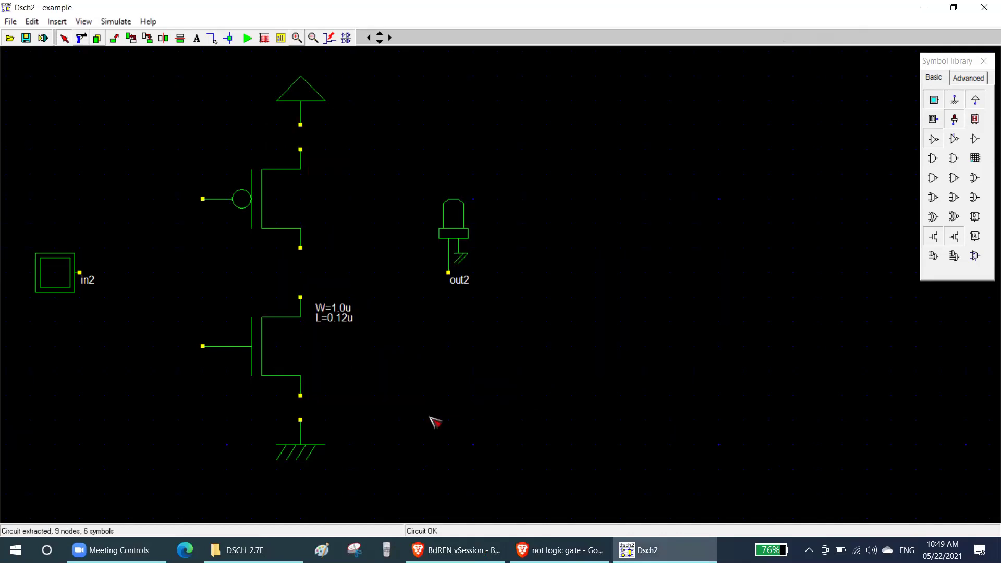
double_click(268, 345)
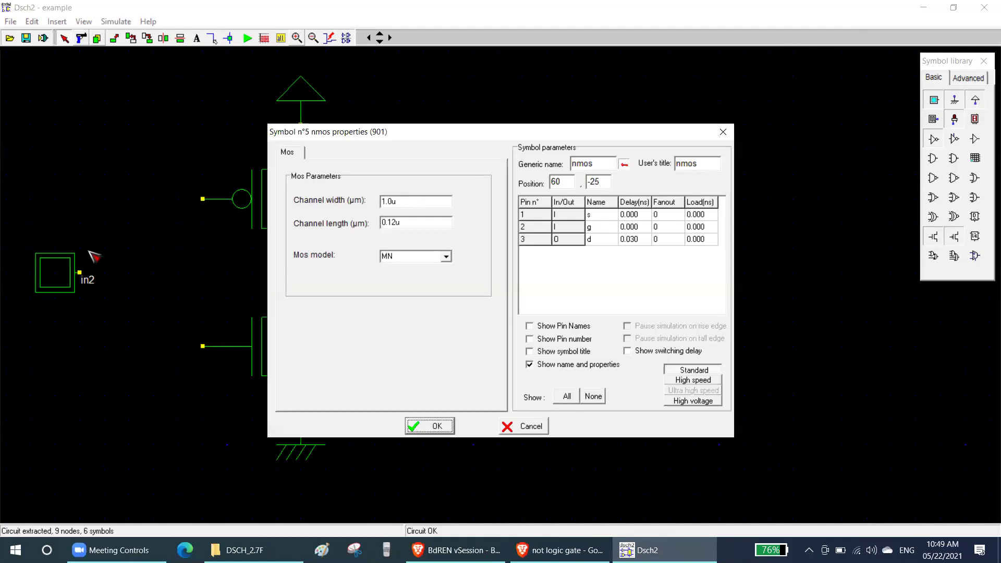
left_click(530, 364)
left_click(430, 426)
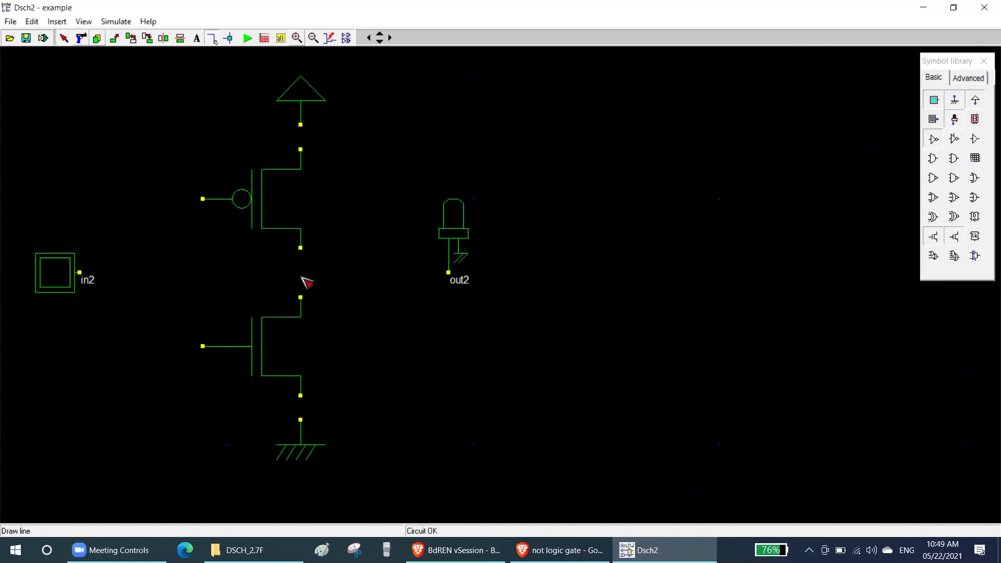
Step: Wire the inverter: PMOS to supply, NMOS to ground, both drains joined to the output LED, both gates joined to the input button
left_click(301, 298)
left_click_drag(301, 395, 301, 419)
left_click(203, 345)
left_click_drag(396, 281, 448, 272)
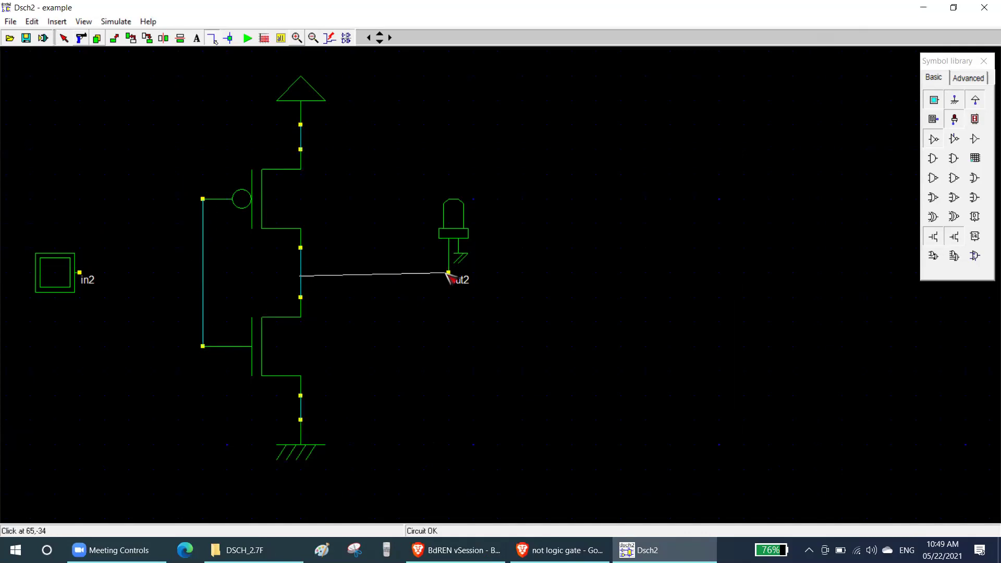
left_click_drag(80, 275, 203, 272)
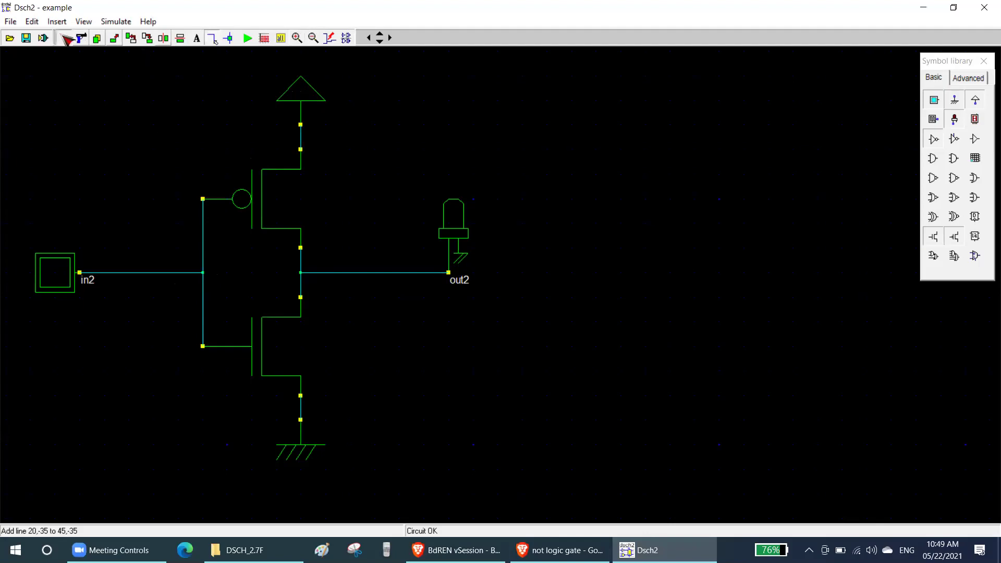
Step: Show the pin names on both the PMOS and the NMOS transistor
left_click(67, 41)
double_click(270, 209)
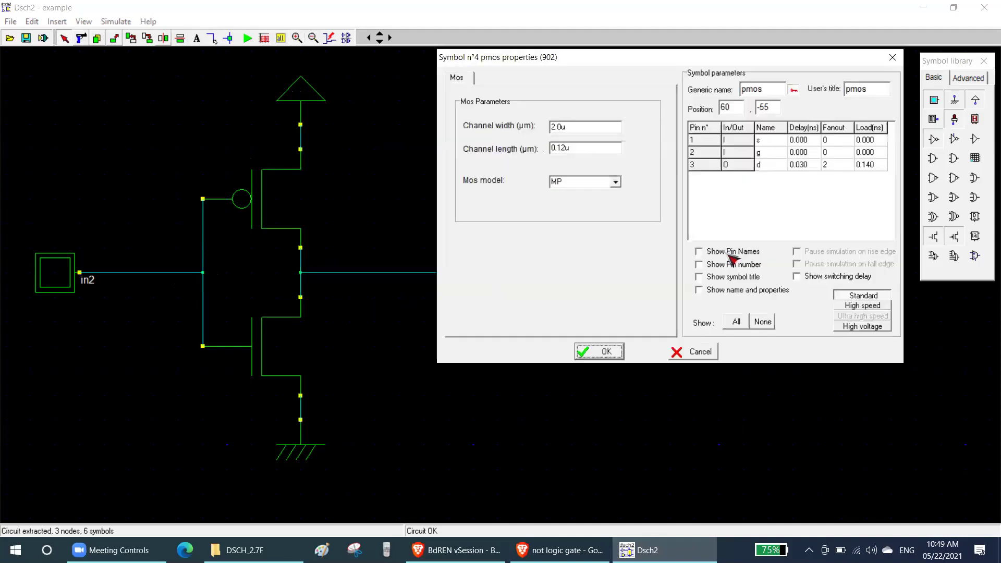
left_click(730, 252)
left_click(605, 351)
double_click(268, 198)
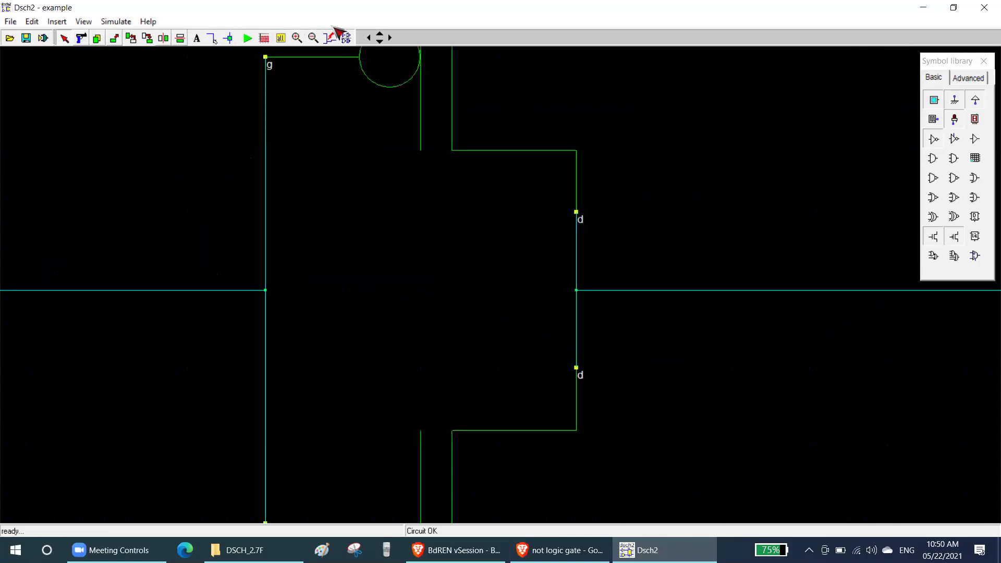
Step: Fit the whole schematic in view, circle the PMOS source in red, and label the transistors P and N
left_click(313, 38)
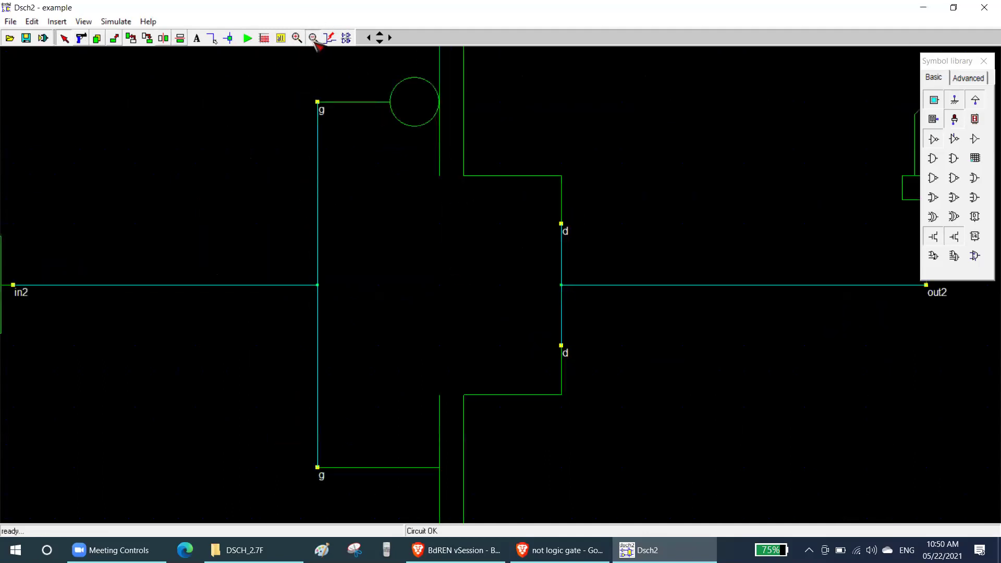
left_click(312, 38)
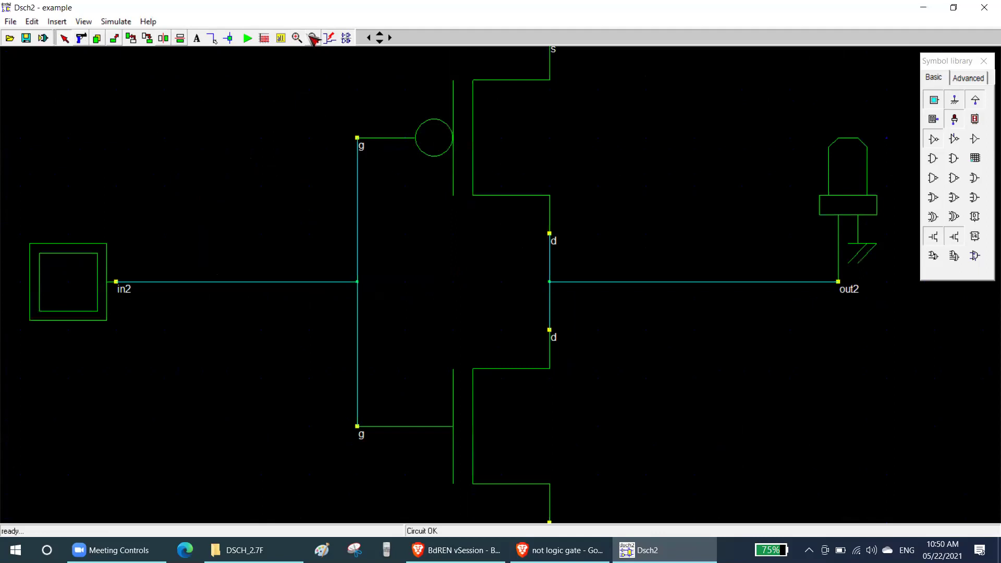
key("Up")
left_click(280, 38)
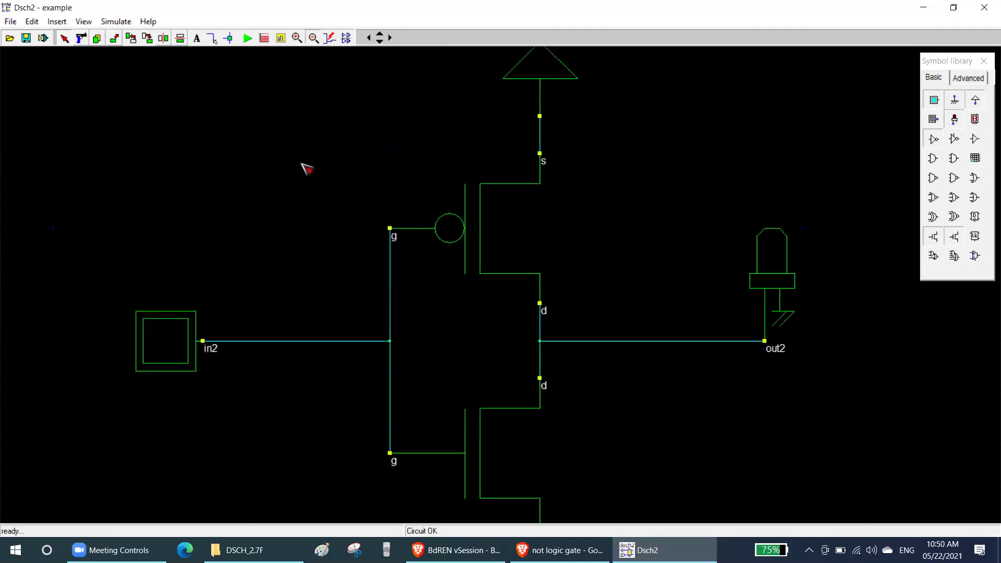
left_click(280, 38)
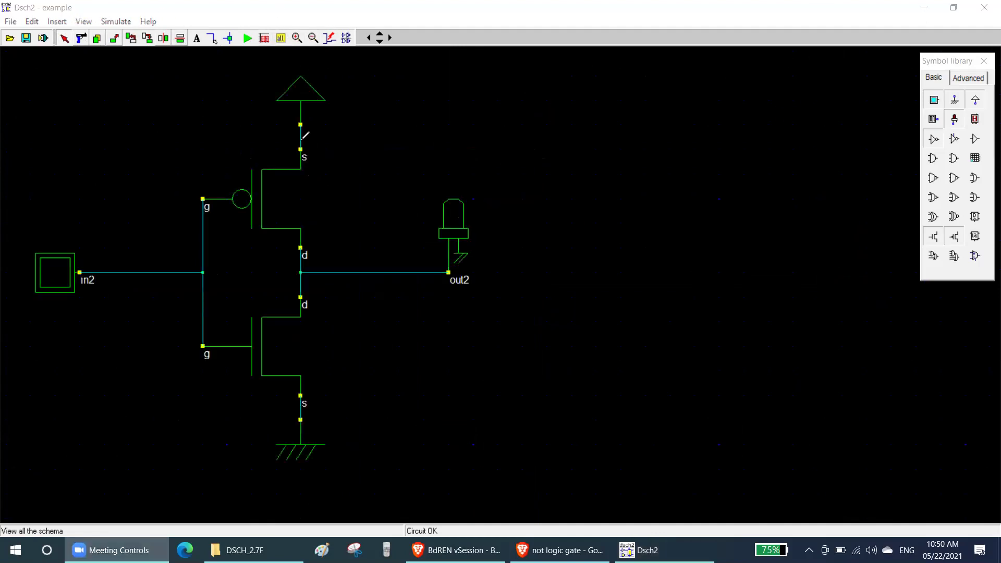
left_click_drag(307, 141, 312, 140)
mouse_move(319, 230)
left_mouse_down()
mouse_move(311, 195)
mouse_move(321, 223)
left_mouse_up()
mouse_move(307, 334)
left_mouse_down()
mouse_move(306, 345)
mouse_move(320, 349)
mouse_move(322, 332)
left_mouse_up()
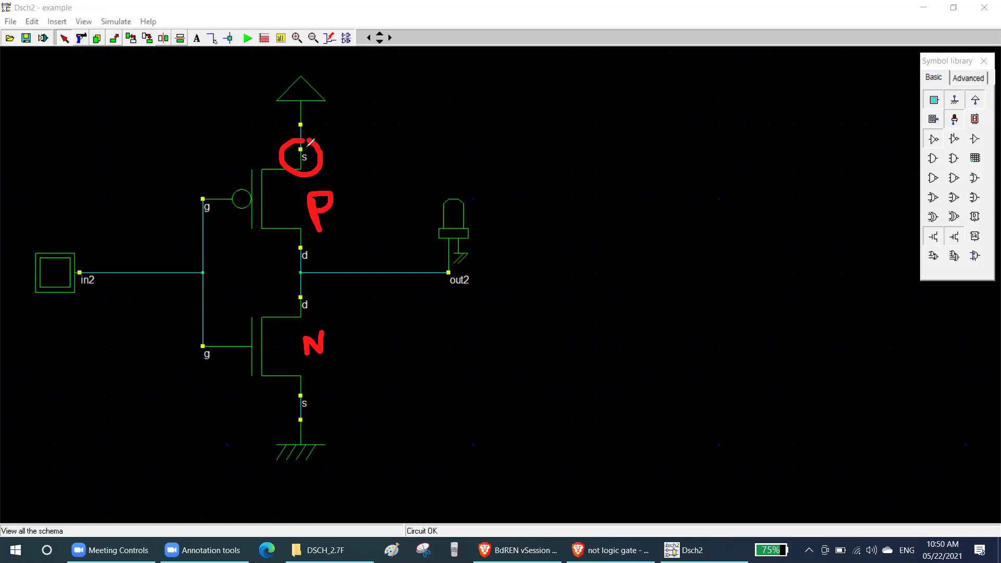
Step: Circle both drains, the NMOS source and both gates in red, and clear all annotations
mouse_move(315, 244)
left_mouse_down()
mouse_move(298, 235)
mouse_move(286, 263)
mouse_move(312, 268)
mouse_move(312, 242)
left_mouse_up()
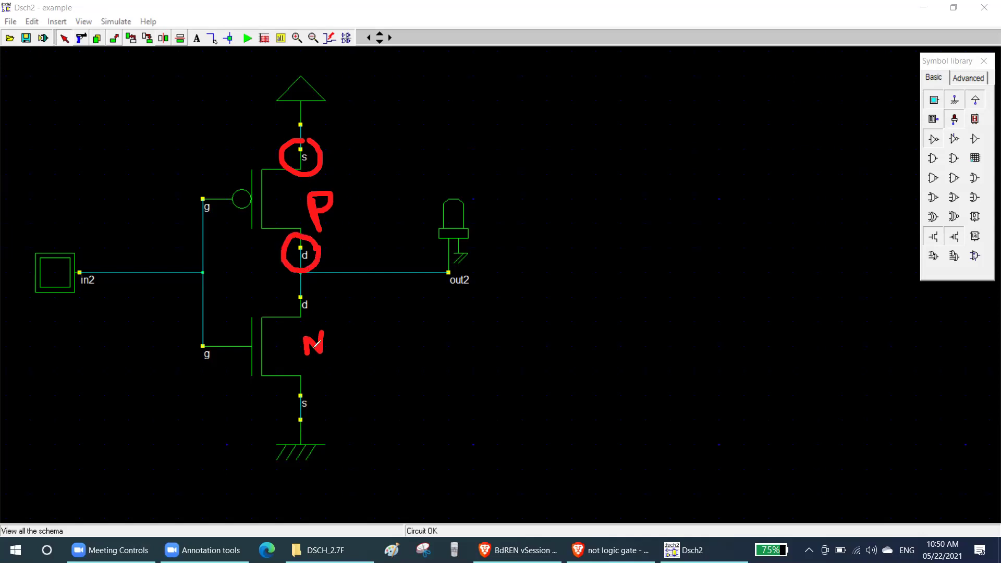
mouse_move(312, 283)
left_mouse_down()
mouse_move(289, 289)
mouse_move(305, 317)
mouse_move(314, 290)
left_mouse_up()
mouse_move(308, 373)
left_mouse_down()
mouse_move(286, 374)
mouse_move(307, 417)
mouse_move(319, 380)
left_mouse_up()
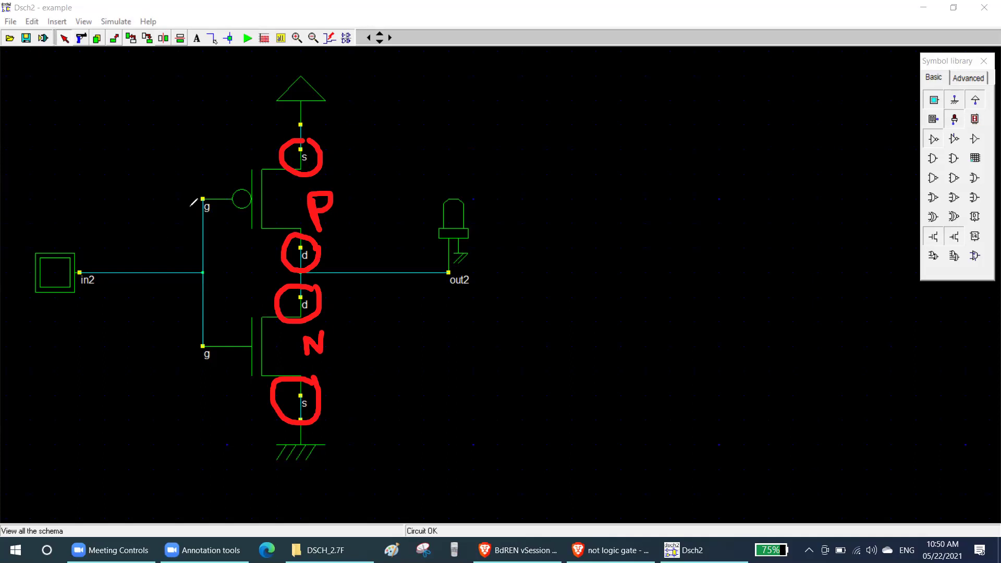
mouse_move(201, 191)
left_mouse_down()
mouse_move(206, 226)
mouse_move(218, 194)
left_mouse_up()
left_click(204, 340)
mouse_move(192, 371)
left_mouse_down()
mouse_move(223, 339)
mouse_move(211, 335)
left_mouse_up()
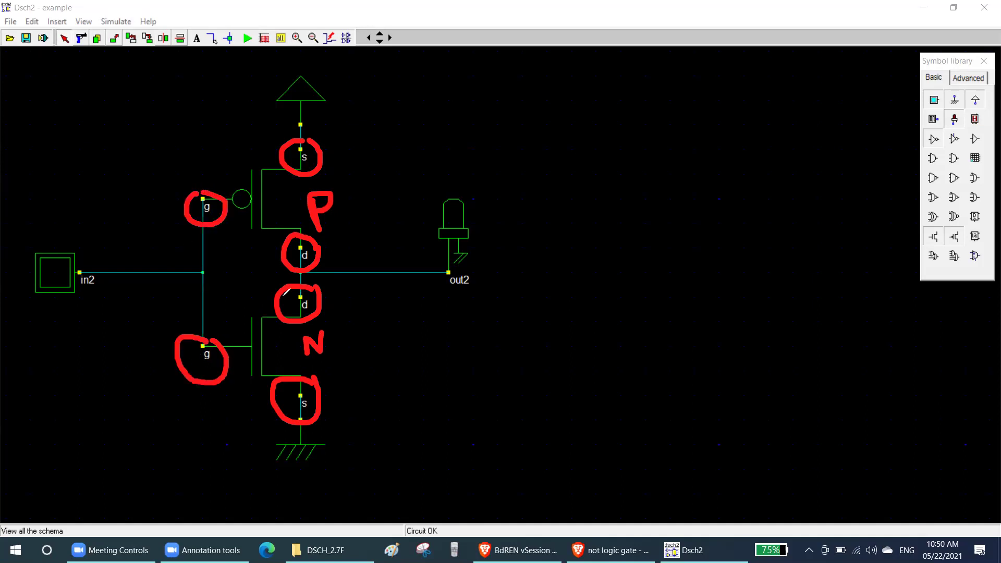
left_click(755, 36)
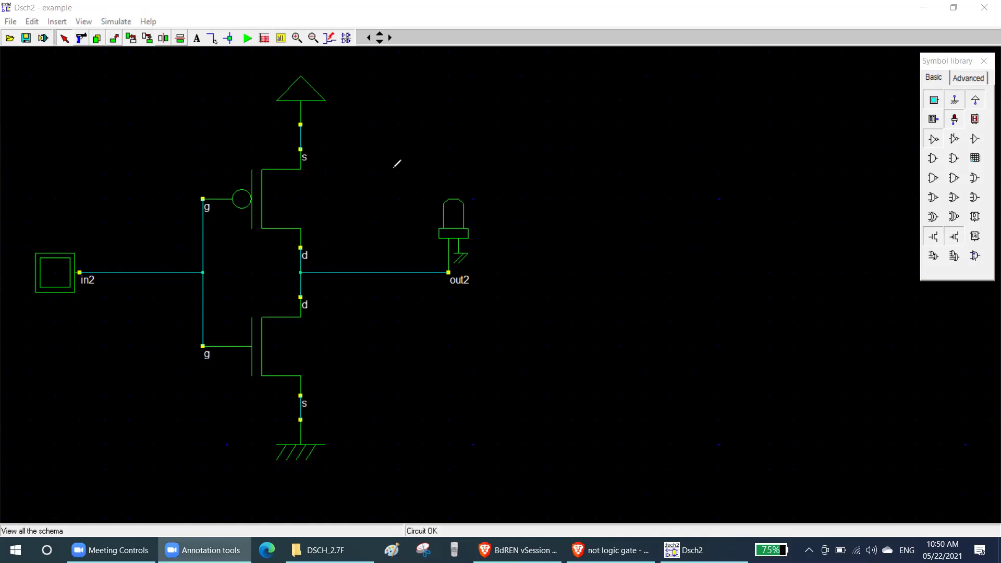
Step: Circle the supply-to-PMOS-source and ground-to-NMOS-source connections in red, and draw an arrow pointing at each circle
mouse_move(280, 154)
left_mouse_down()
mouse_move(342, 161)
mouse_move(268, 64)
mouse_move(276, 151)
left_mouse_up()
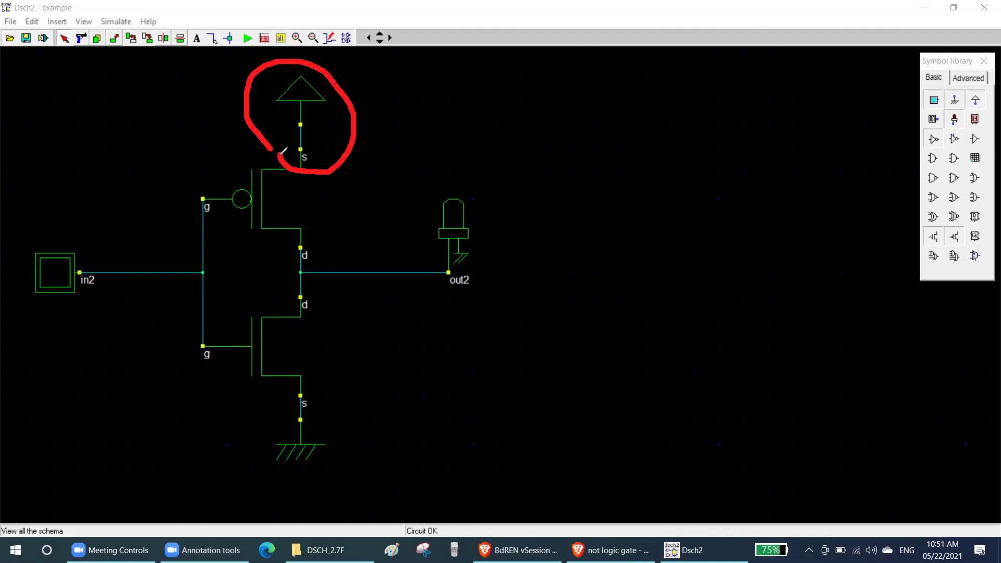
left_click_drag(283, 151, 285, 158)
mouse_move(324, 393)
left_mouse_down()
mouse_move(292, 490)
mouse_move(266, 469)
left_mouse_up()
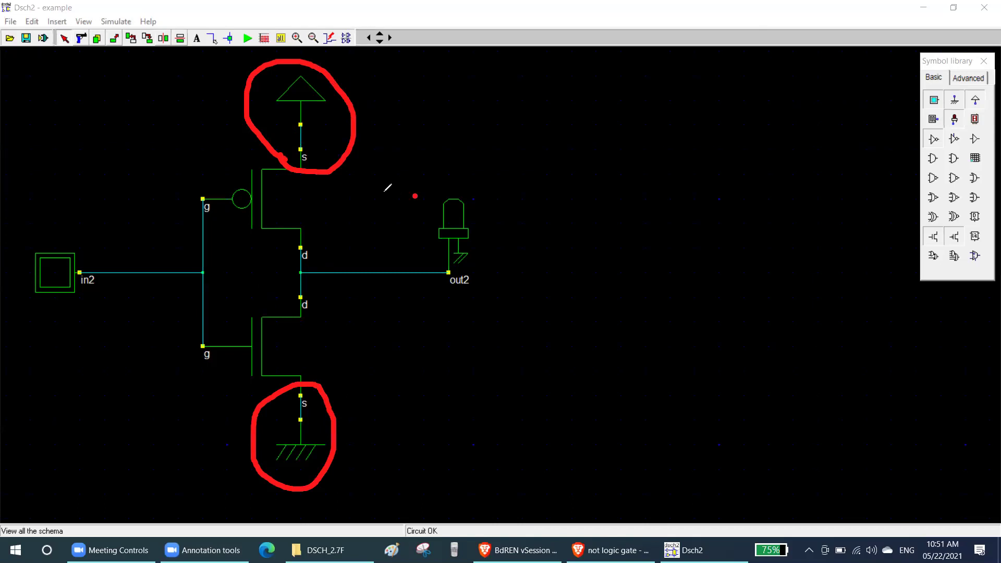
mouse_move(415, 196)
left_mouse_down()
mouse_move(356, 155)
mouse_move(358, 175)
mouse_move(369, 166)
left_mouse_up()
left_click_drag(406, 349, 334, 409)
mouse_move(343, 387)
left_mouse_down()
mouse_move(332, 408)
mouse_move(345, 415)
left_mouse_up()
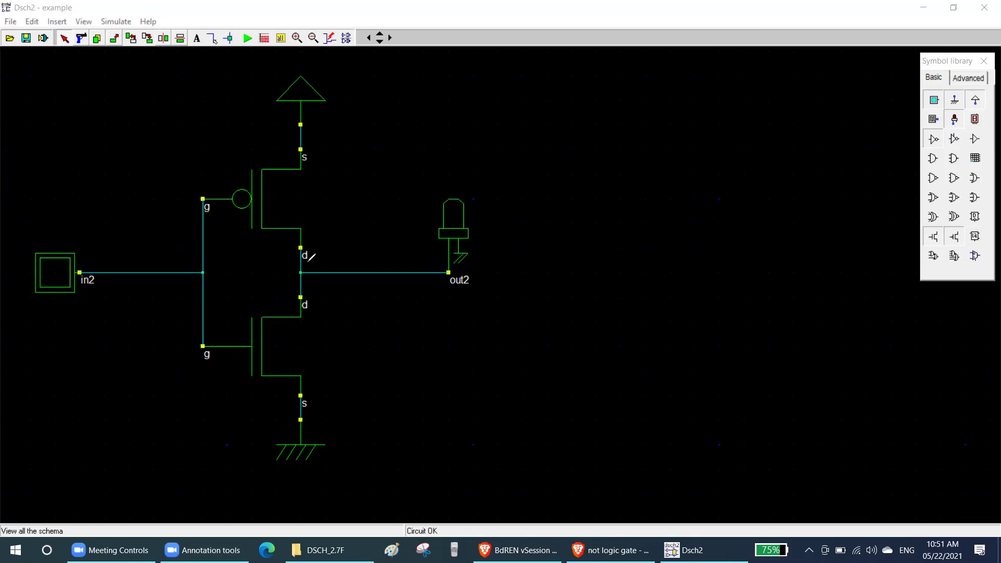
Step: Circle the drain-to-output connection and the input-to-gates connection in red, and clear the annotations
mouse_move(327, 243)
left_mouse_down()
mouse_move(272, 263)
mouse_move(352, 329)
mouse_move(478, 284)
mouse_move(345, 229)
mouse_move(328, 243)
left_mouse_up()
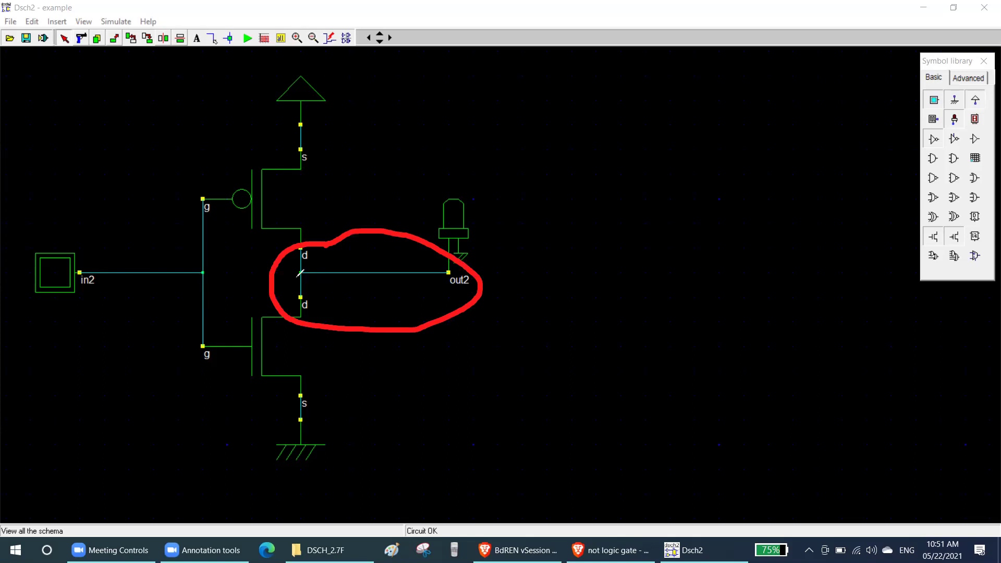
mouse_move(220, 221)
left_mouse_down()
mouse_move(226, 185)
mouse_move(172, 170)
mouse_move(131, 192)
left_mouse_up()
mouse_move(82, 228)
left_mouse_down()
mouse_move(106, 354)
mouse_move(221, 367)
mouse_move(226, 204)
left_mouse_up()
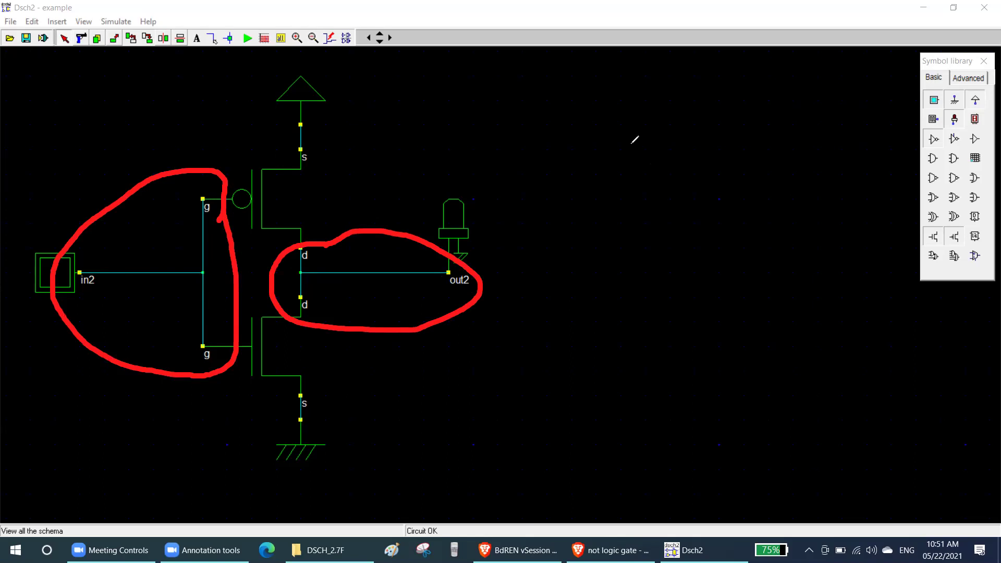
left_click(625, 90)
left_click(625, 91)
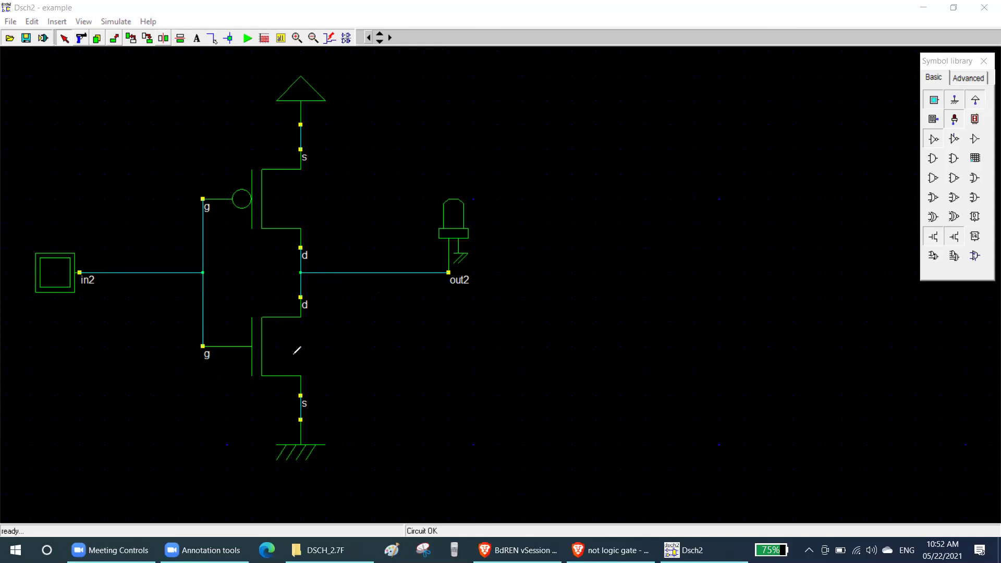
Step: Write 1 and ON in the blank area, bridge the NMOS channel with a red line, and write 1 at its gate
mouse_move(592, 138)
left_mouse_down()
mouse_move(596, 192)
mouse_move(617, 195)
left_mouse_up()
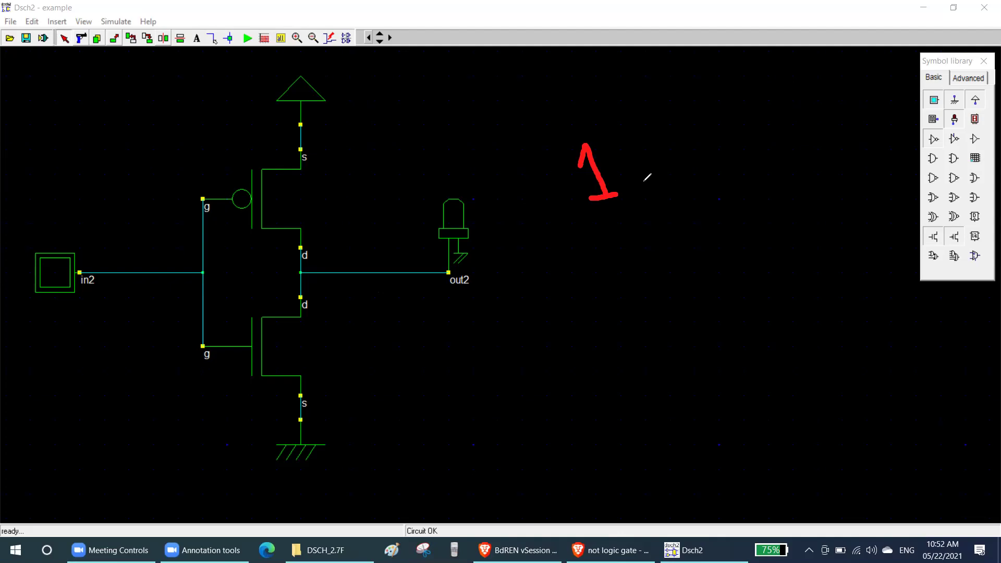
mouse_move(742, 127)
left_mouse_down()
mouse_move(730, 133)
mouse_move(756, 157)
mouse_move(744, 127)
left_mouse_up()
mouse_move(768, 123)
left_mouse_down()
mouse_move(778, 152)
mouse_move(802, 138)
mouse_move(792, 109)
left_mouse_up()
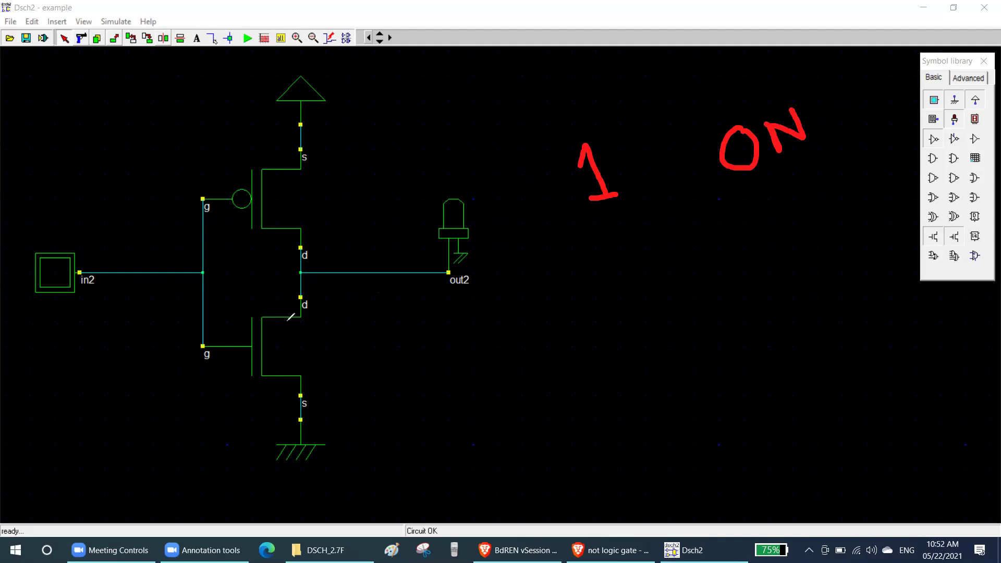
left_click_drag(301, 316, 301, 373)
left_click_drag(188, 380, 215, 398)
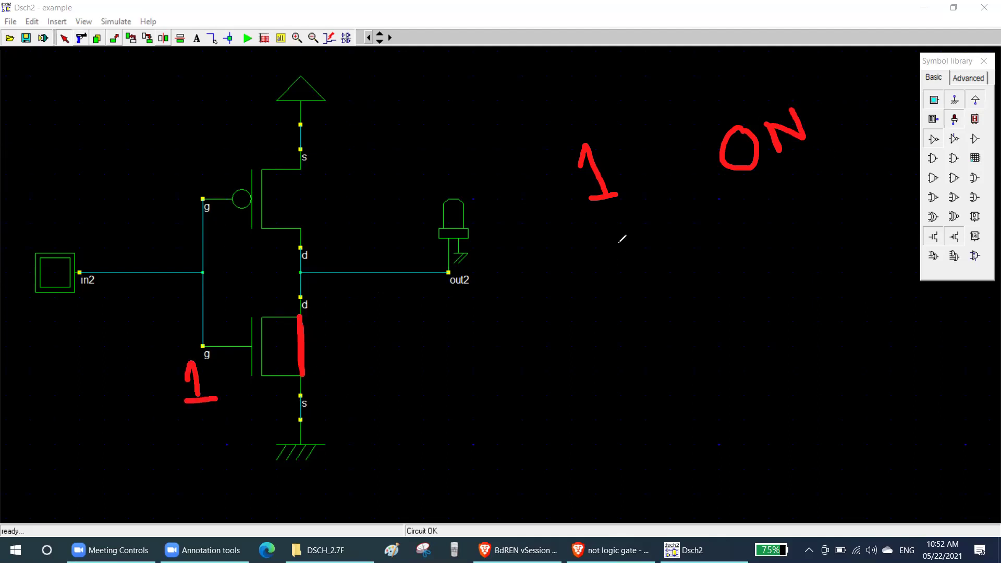
Step: Write 0 below the 1 in the blank area, and erase the red line and the 1 at the NMOS transistor
mouse_move(617, 221)
left_mouse_down()
mouse_move(644, 223)
mouse_move(636, 257)
mouse_move(621, 221)
left_mouse_up()
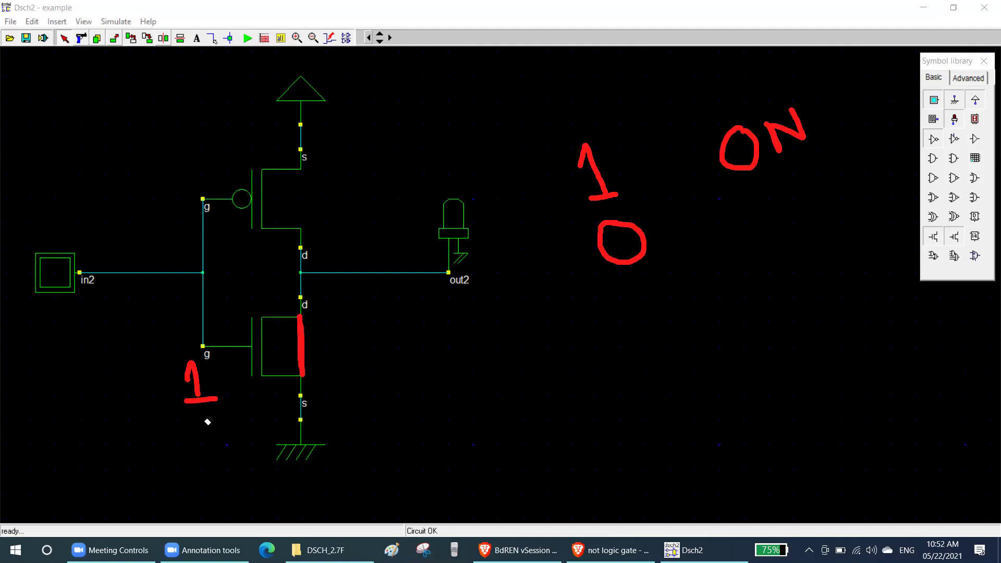
left_click_drag(207, 422, 194, 377)
left_click_drag(323, 349, 300, 345)
left_click(420, 78)
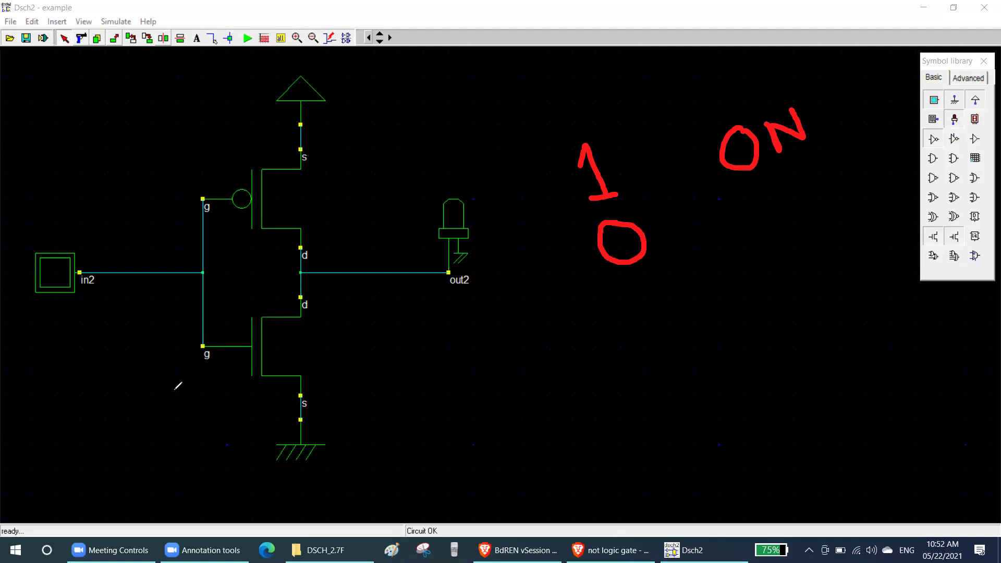
Step: Write 0 at the NMOS gate with a red cross on its channel, and add OFF below ON
mouse_move(186, 371)
left_mouse_down()
mouse_move(205, 395)
mouse_move(194, 369)
left_mouse_up()
mouse_move(285, 337)
left_mouse_down()
mouse_move(315, 365)
mouse_move(280, 362)
left_mouse_up()
mouse_move(757, 197)
left_mouse_down()
mouse_move(779, 215)
mouse_move(791, 170)
mouse_move(788, 193)
mouse_move(815, 180)
mouse_move(832, 147)
left_mouse_up()
mouse_move(828, 152)
left_mouse_down()
mouse_move(819, 188)
mouse_move(842, 163)
left_mouse_up()
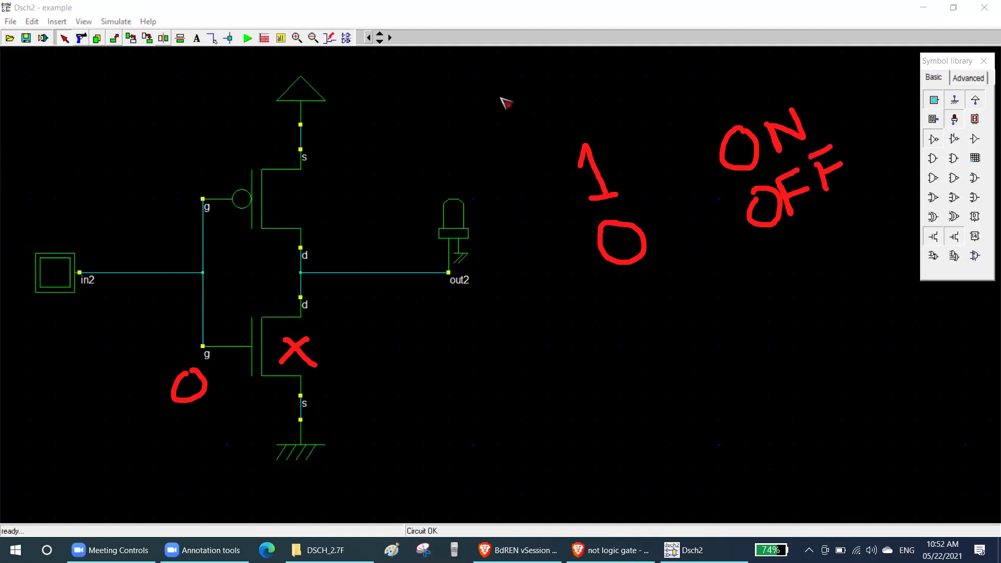
Step: Move the handwritten 1, 0, ON and OFF notes down to the level of the NMOS transistor
left_click_drag(504, 104, 865, 268)
mouse_move(405, 342)
left_mouse_down()
mouse_move(628, 246)
mouse_move(374, 58)
mouse_move(394, 49)
left_mouse_up()
left_click(394, 49)
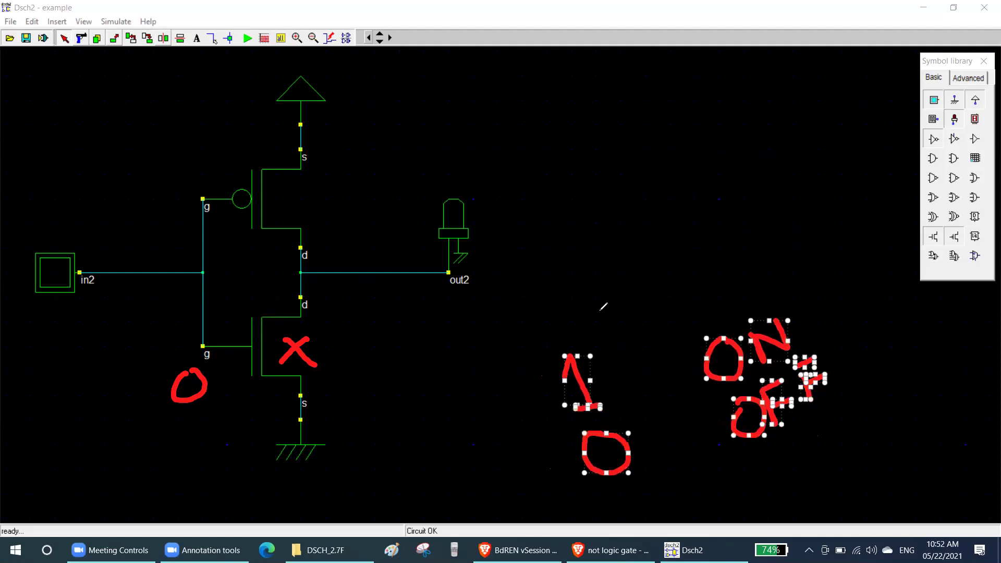
Step: Write the PMOS switching notes above the NMOS notes: 1 with OFF, and 0 with ON beneath
left_click_drag(553, 123, 564, 147)
left_click_drag(557, 149, 590, 141)
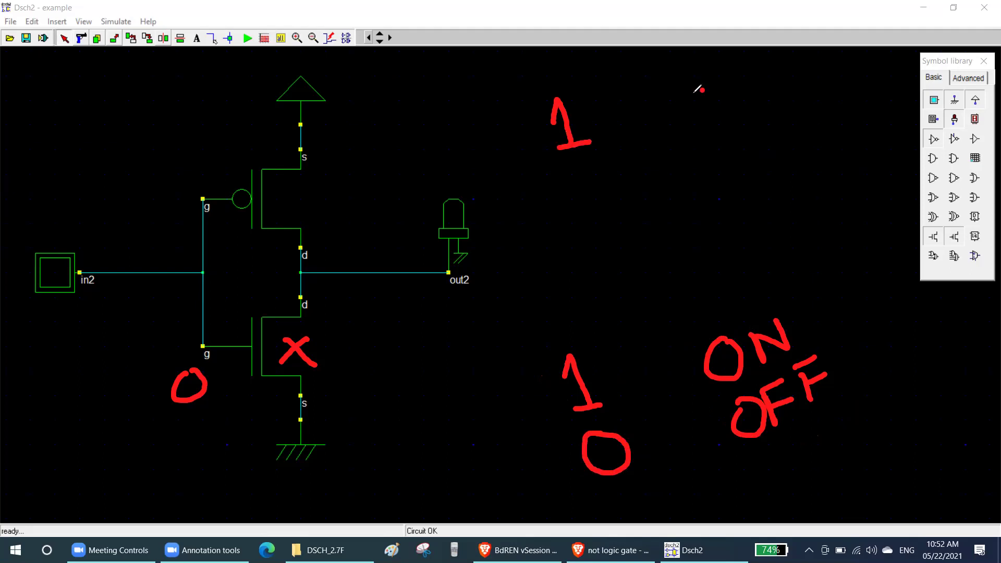
left_click_drag(702, 90, 701, 89)
mouse_move(730, 122)
left_mouse_down()
mouse_move(737, 76)
mouse_move(742, 100)
mouse_move(777, 69)
left_mouse_up()
left_click_drag(763, 97, 777, 90)
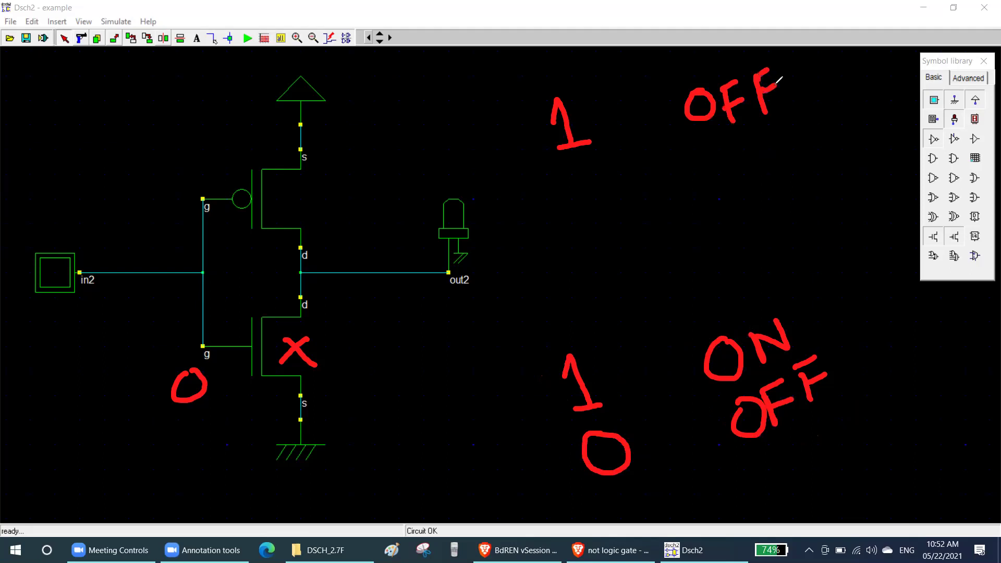
mouse_move(594, 177)
left_mouse_down()
mouse_move(611, 184)
mouse_move(594, 177)
left_mouse_up()
mouse_move(722, 140)
left_mouse_down()
mouse_move(726, 162)
mouse_move(721, 139)
mouse_move(764, 123)
left_mouse_up()
Step: Write 1 at the PMOS gate and mark the PMOS channel with a red cross
left_click_drag(191, 165, 217, 184)
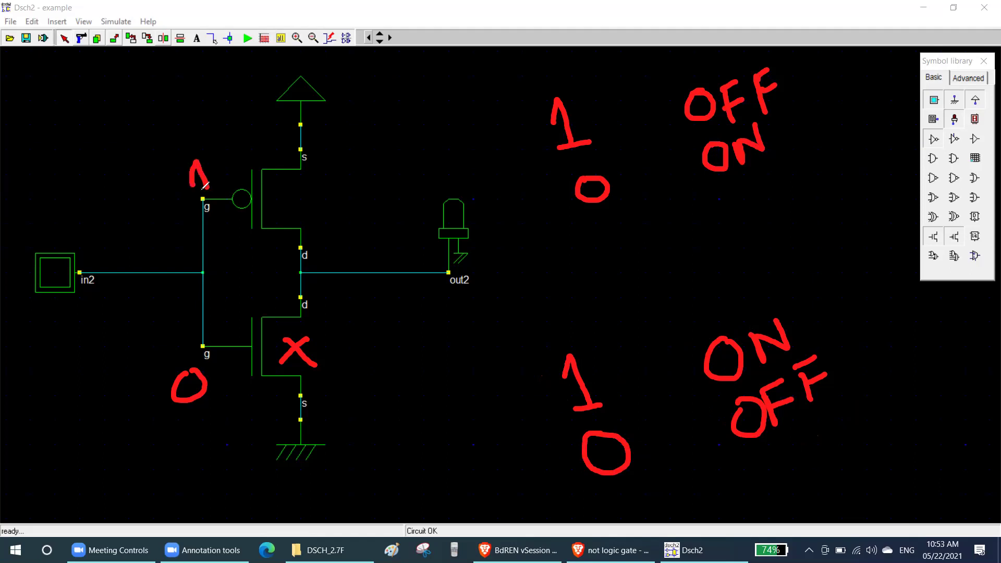
mouse_move(294, 181)
left_mouse_down()
mouse_move(323, 205)
mouse_move(297, 203)
left_mouse_up()
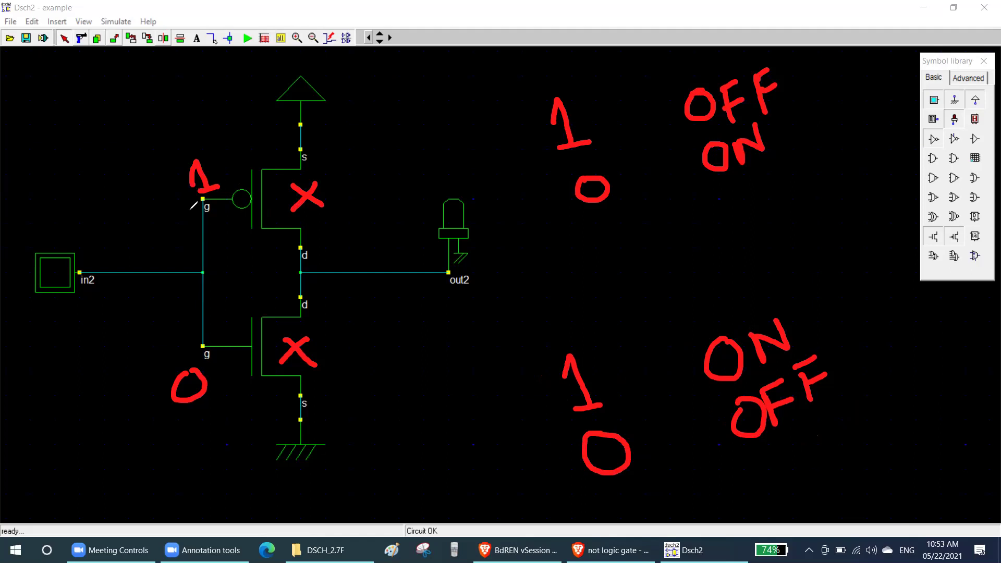
Step: Write 0 at the PMOS gate below the 1 and draw a thick red line over the PMOS channel
mouse_move(191, 208)
left_mouse_down()
mouse_move(182, 212)
mouse_move(195, 203)
left_mouse_up()
mouse_move(296, 167)
left_mouse_down()
mouse_move(296, 226)
mouse_move(301, 166)
mouse_move(285, 177)
left_mouse_up()
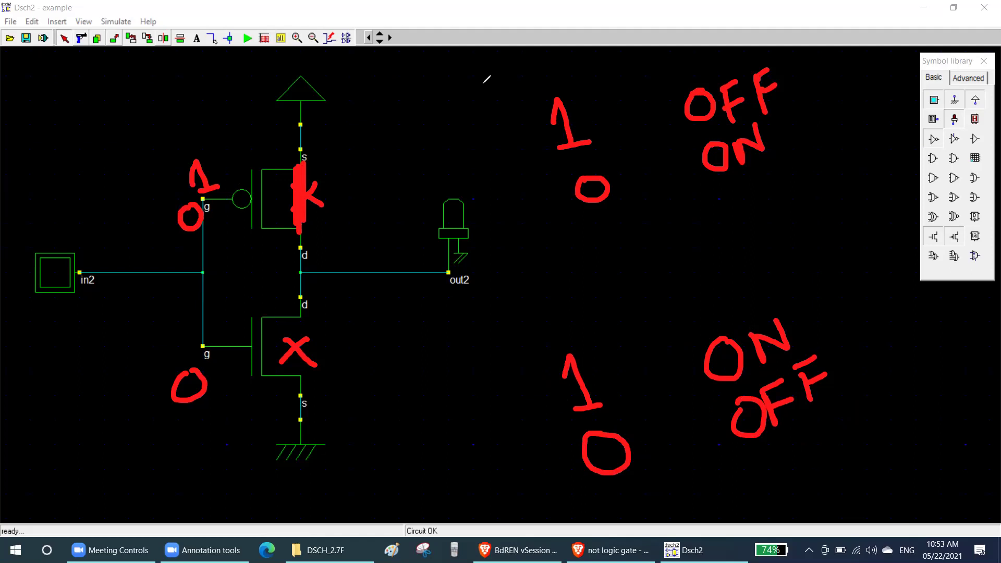
Step: Clear the handwritten notes and start the circuit simulation
left_click(251, 43)
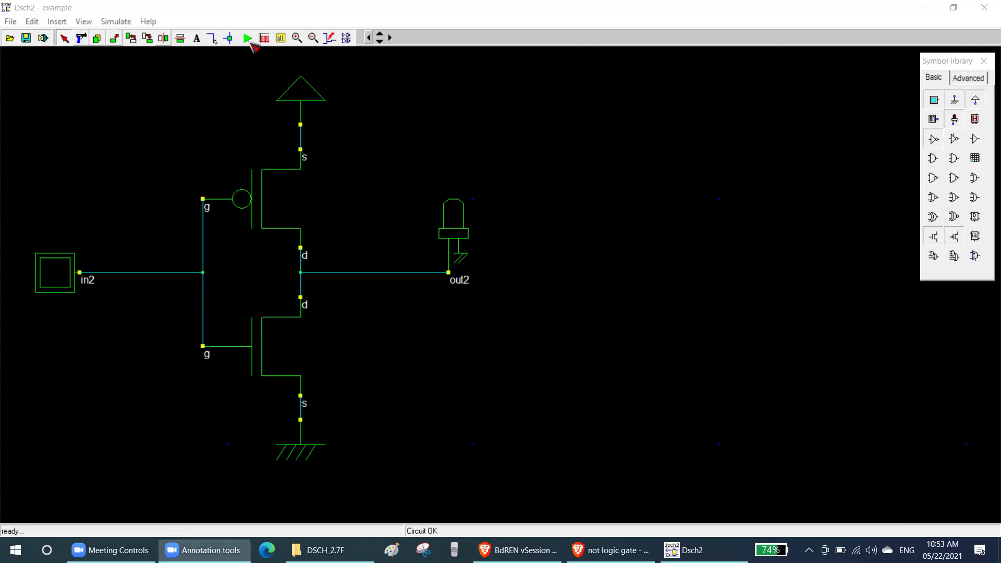
left_click(248, 38)
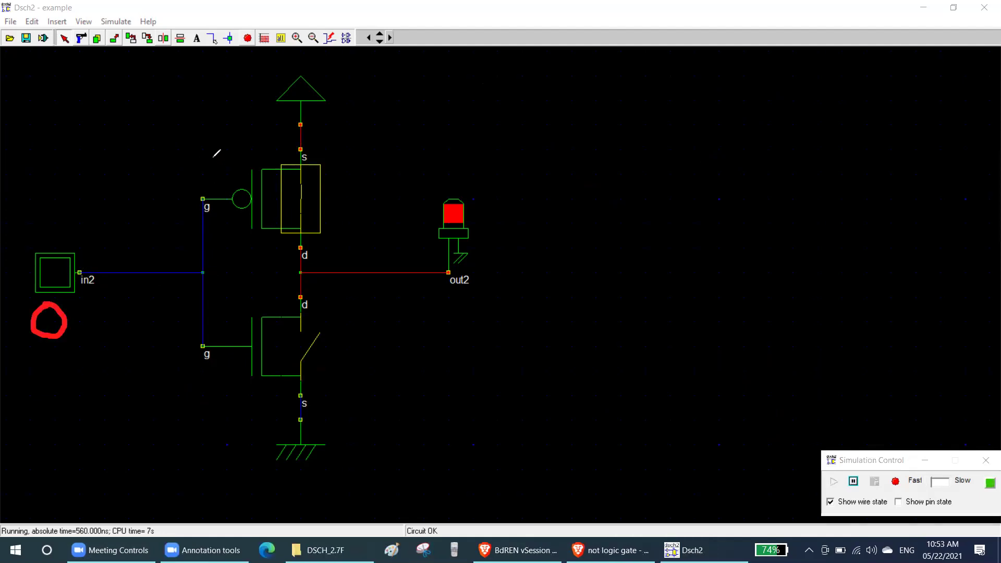
Step: Write 0 at both transistor gates and mark the PMOS channel as conducting with a thick red line
left_click_drag(213, 156, 209, 172)
left_click_drag(219, 370, 216, 367)
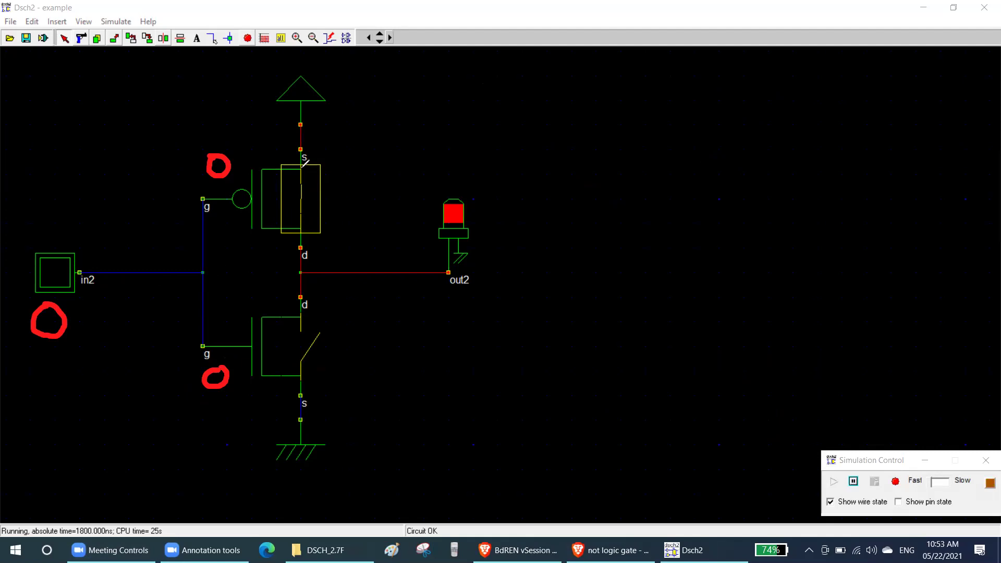
mouse_move(301, 178)
left_mouse_down()
mouse_move(300, 237)
mouse_move(300, 156)
mouse_move(300, 239)
left_mouse_up()
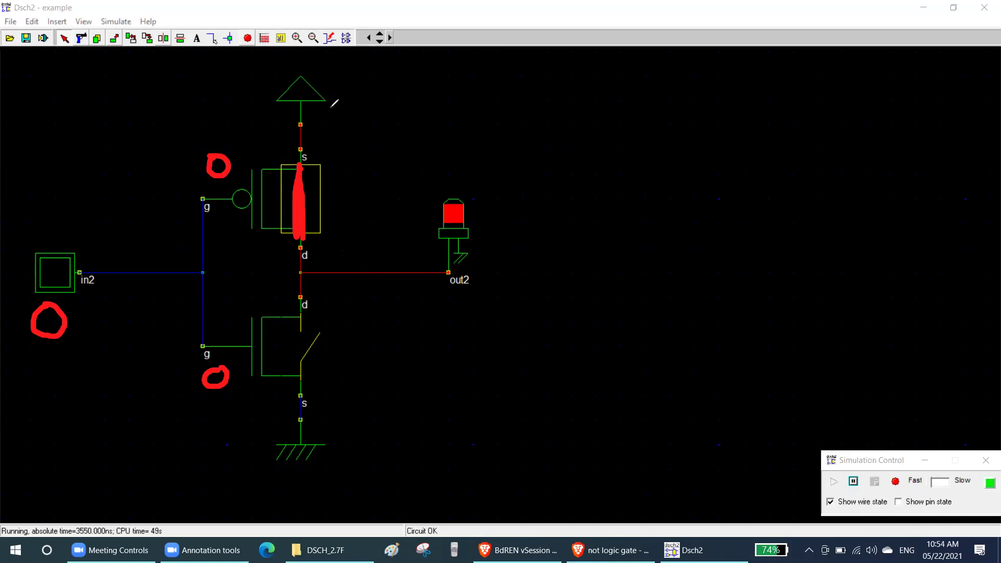
Step: Trace the current path in pink from the supply past the PMOS and around the out2 lamp, ending in an arrow
mouse_move(321, 110)
left_mouse_down()
mouse_move(330, 259)
mouse_move(407, 264)
left_mouse_up()
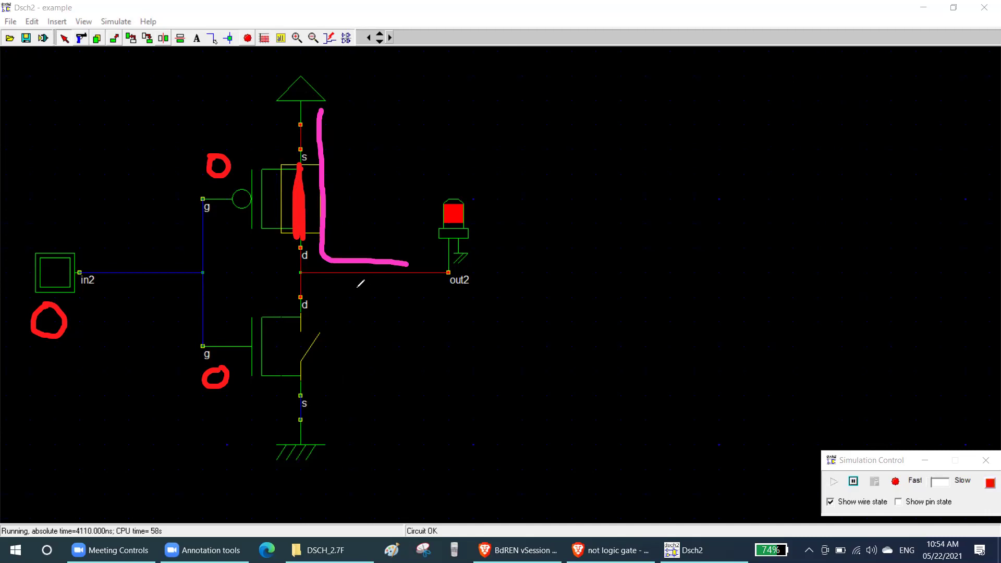
mouse_move(416, 262)
left_mouse_down()
mouse_move(434, 245)
mouse_move(431, 188)
mouse_move(471, 183)
mouse_move(480, 267)
mouse_move(489, 255)
left_mouse_up()
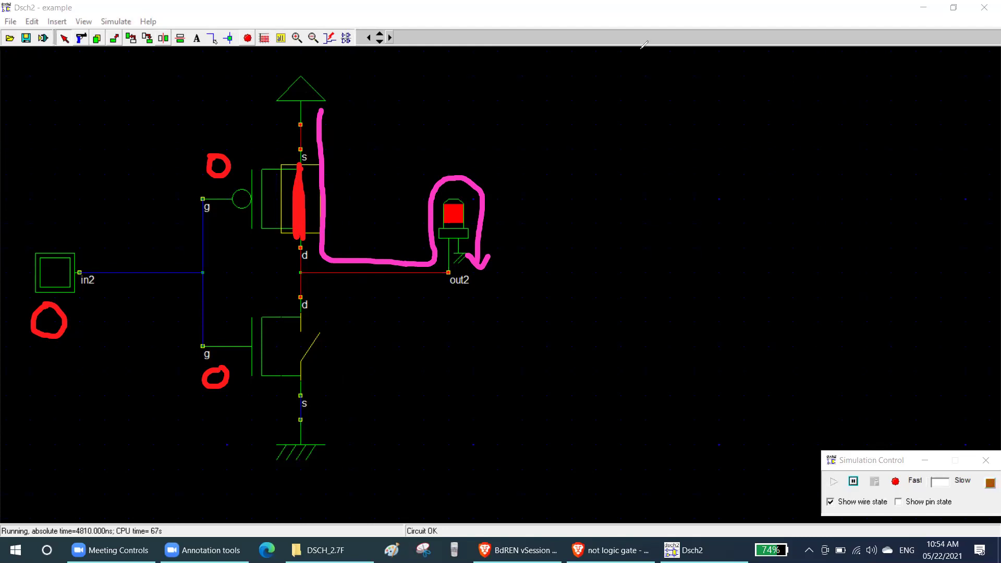
Step: Circle the circuit's and the lamp's ground symbols in red and draw a path from the supply down past the NMOS
mouse_move(344, 447)
left_mouse_down()
mouse_move(340, 434)
mouse_move(338, 444)
left_mouse_up()
mouse_move(474, 246)
left_mouse_down()
mouse_move(446, 251)
mouse_move(454, 271)
mouse_move(478, 249)
left_mouse_up()
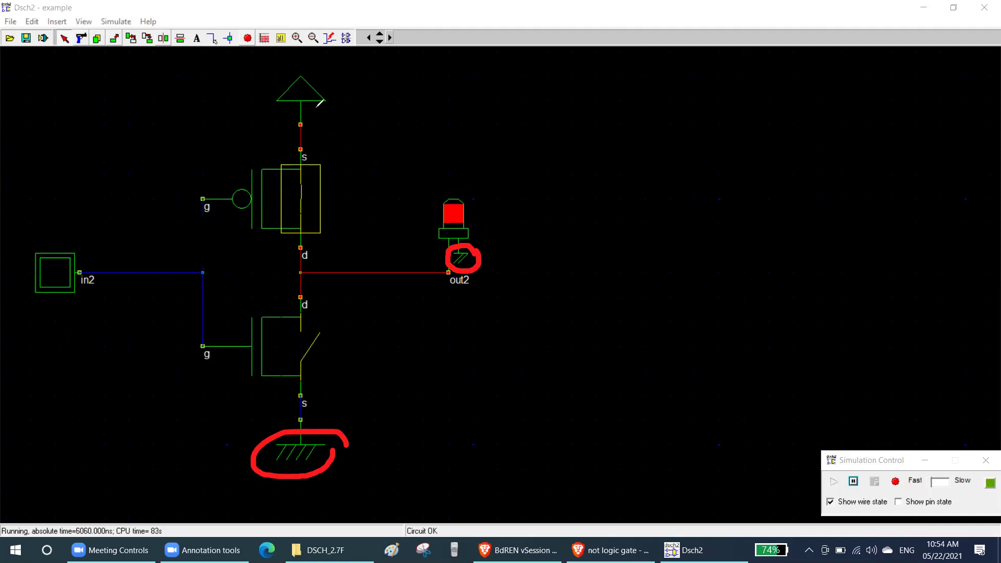
mouse_move(316, 104)
left_mouse_down()
mouse_move(316, 399)
mouse_move(323, 386)
left_mouse_up()
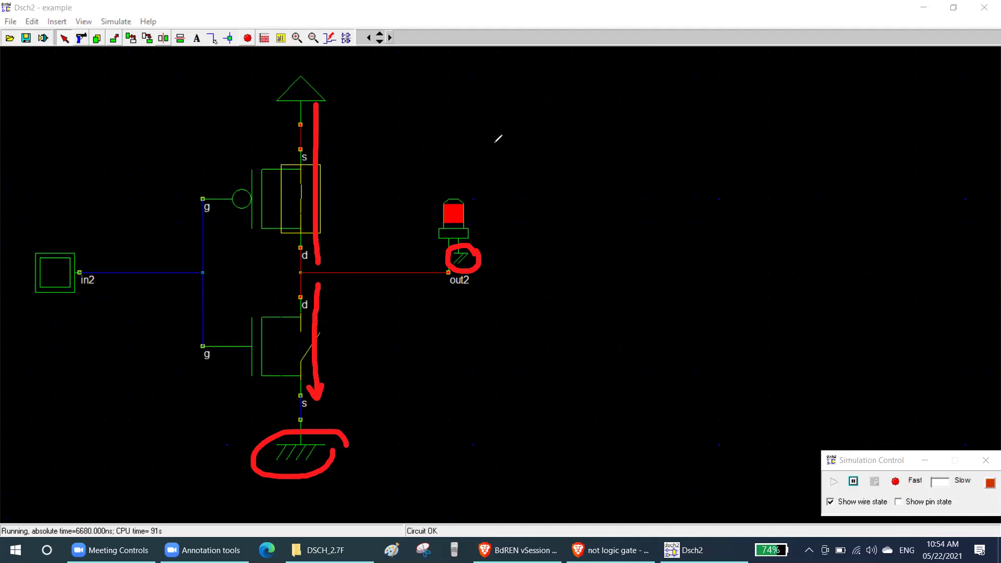
Step: Replace the lower arrow with a short one into the NMOS and put red crosses at its open channel
left_click(312, 353)
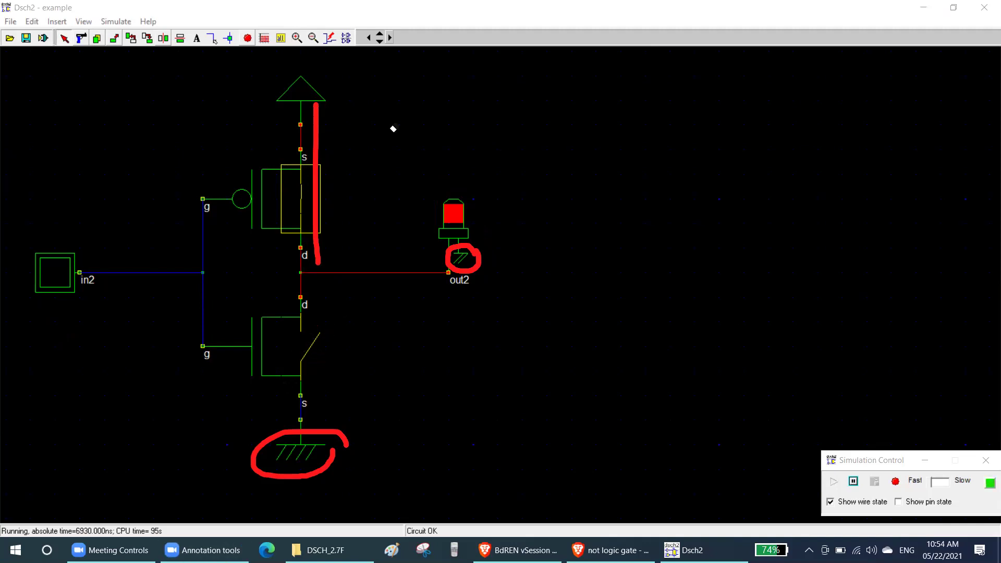
left_click_drag(315, 282, 318, 323)
mouse_move(308, 323)
left_mouse_down()
mouse_move(314, 331)
mouse_move(320, 319)
mouse_move(326, 358)
mouse_move(308, 360)
mouse_move(329, 395)
mouse_move(316, 397)
left_mouse_up()
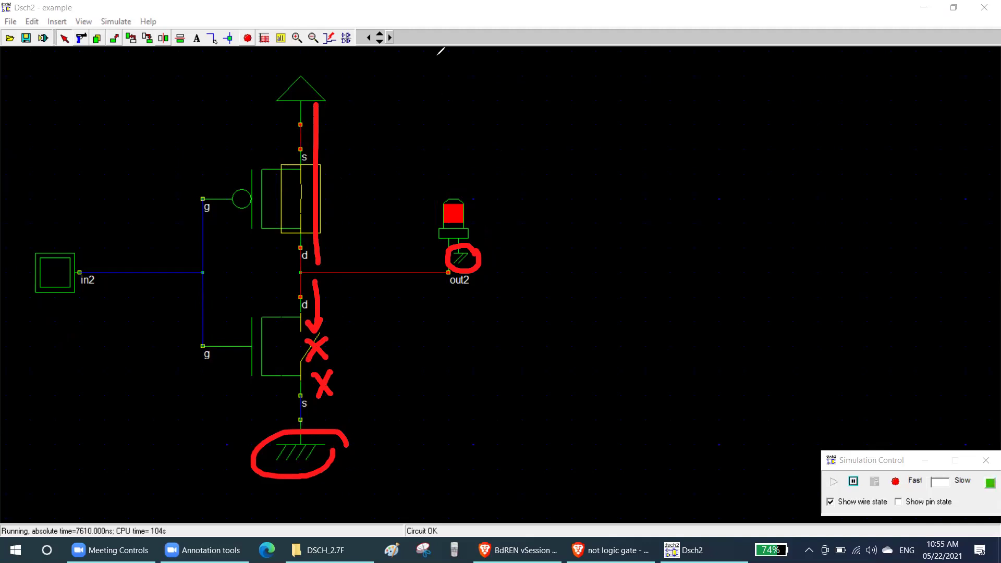
Step: Erase the marks around the NMOS and ground, and extend the red supply path around the lamp with an arrowhead
mouse_move(313, 363)
left_mouse_down()
mouse_move(299, 458)
mouse_move(335, 297)
left_mouse_up()
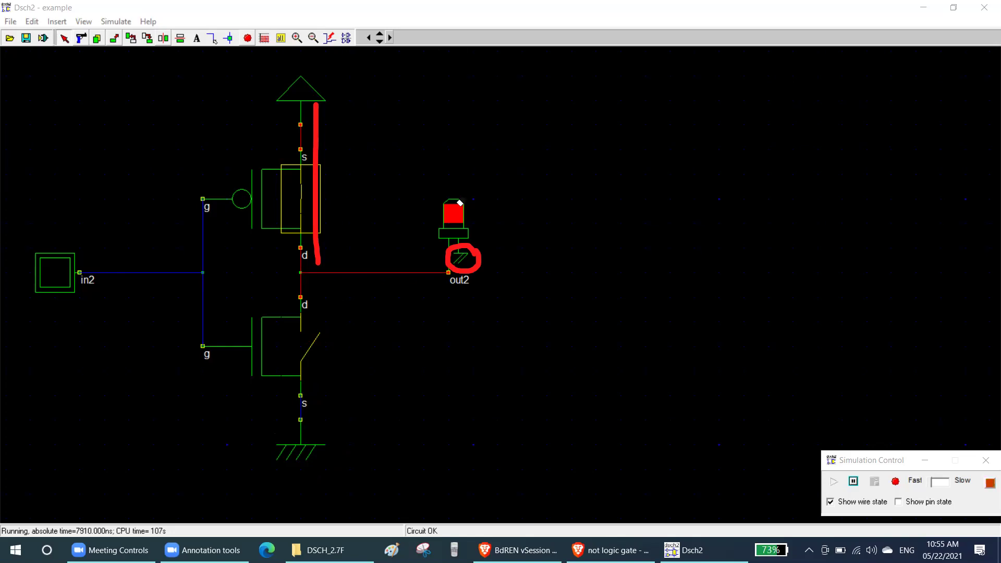
mouse_move(316, 263)
left_mouse_down()
mouse_move(435, 259)
mouse_move(443, 186)
left_mouse_up()
mouse_move(485, 204)
left_mouse_down()
mouse_move(492, 241)
mouse_move(480, 246)
mouse_move(496, 256)
mouse_move(500, 240)
left_mouse_up()
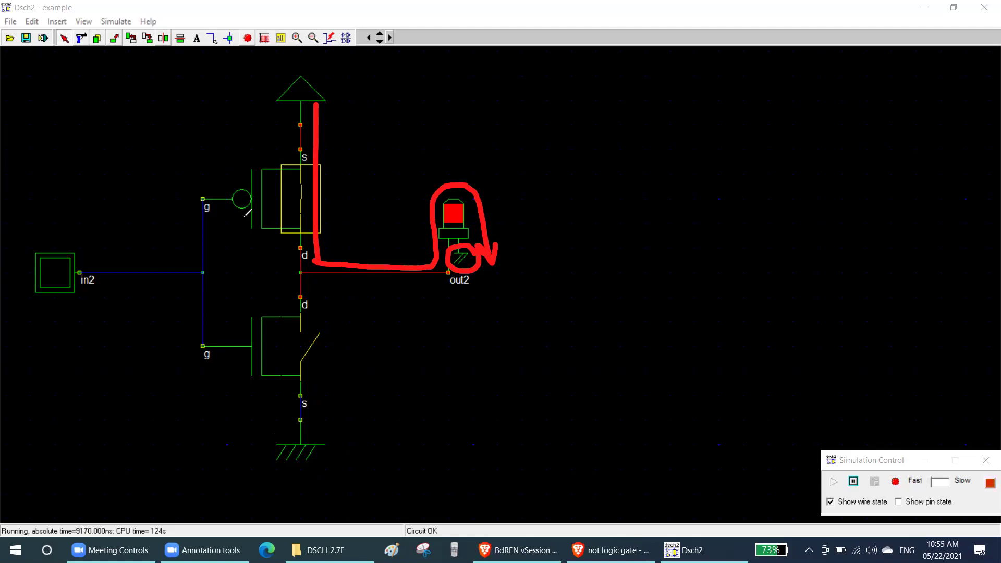
Step: Write 0 below the in2 input and 1 below the out2 output
mouse_move(75, 313)
left_mouse_down()
mouse_move(79, 336)
mouse_move(79, 315)
left_mouse_up()
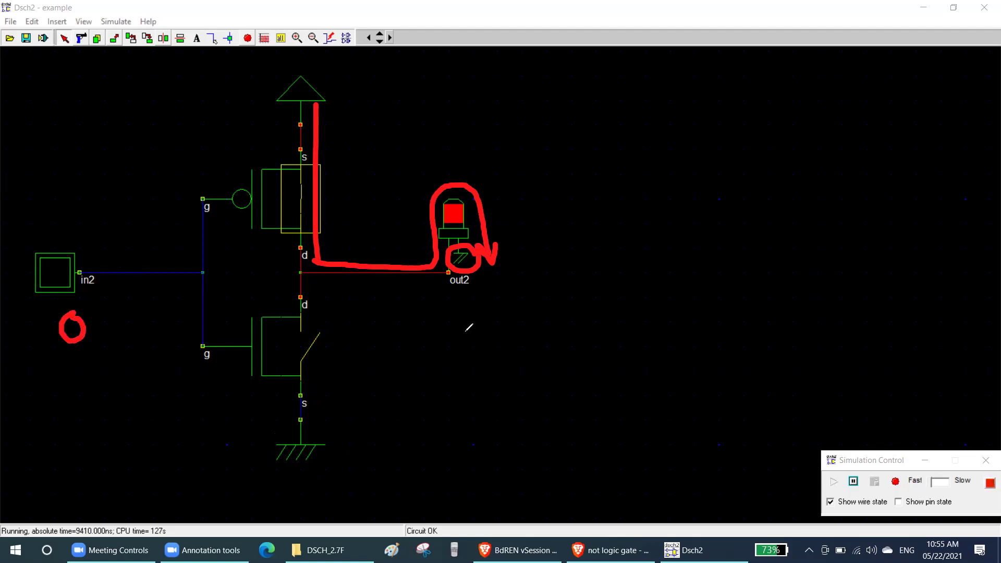
left_click_drag(463, 319, 488, 348)
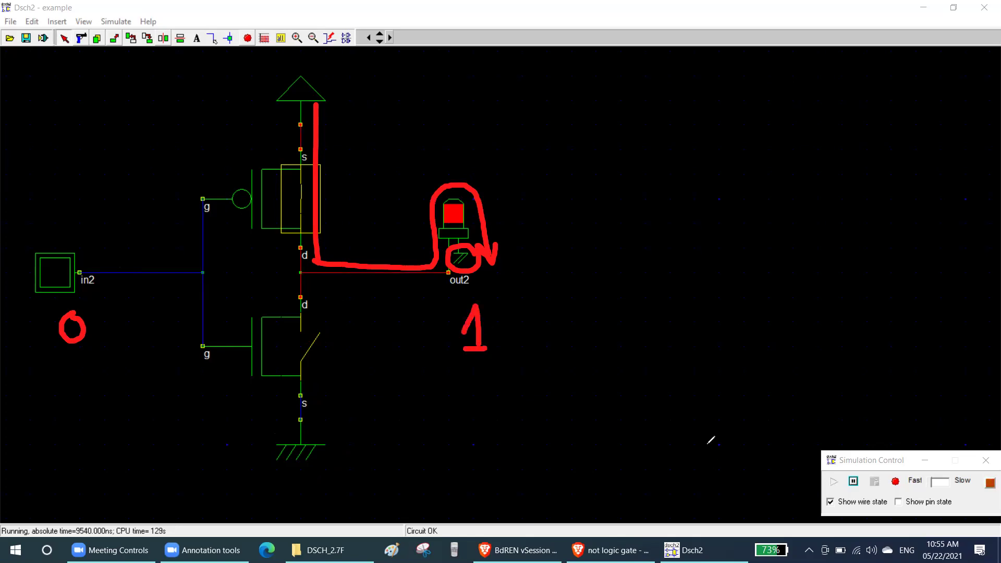
Step: Erase the remaining handwritten marks and switch the in2 input to 1
mouse_move(496, 187)
left_mouse_down()
mouse_move(471, 215)
mouse_move(364, 236)
mouse_move(315, 228)
left_mouse_up()
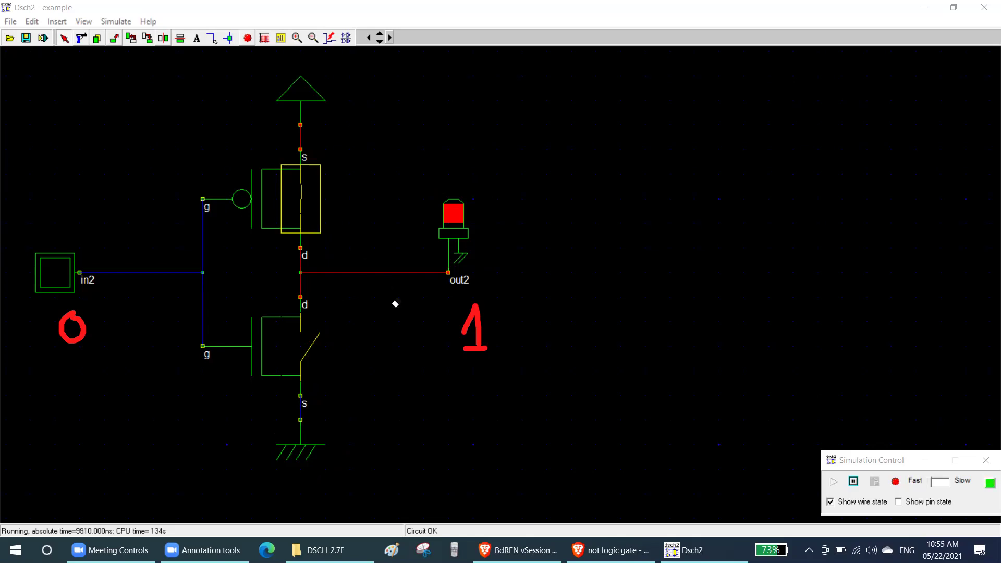
mouse_move(476, 306)
left_mouse_down()
mouse_move(271, 327)
mouse_move(23, 327)
mouse_move(100, 262)
left_mouse_up()
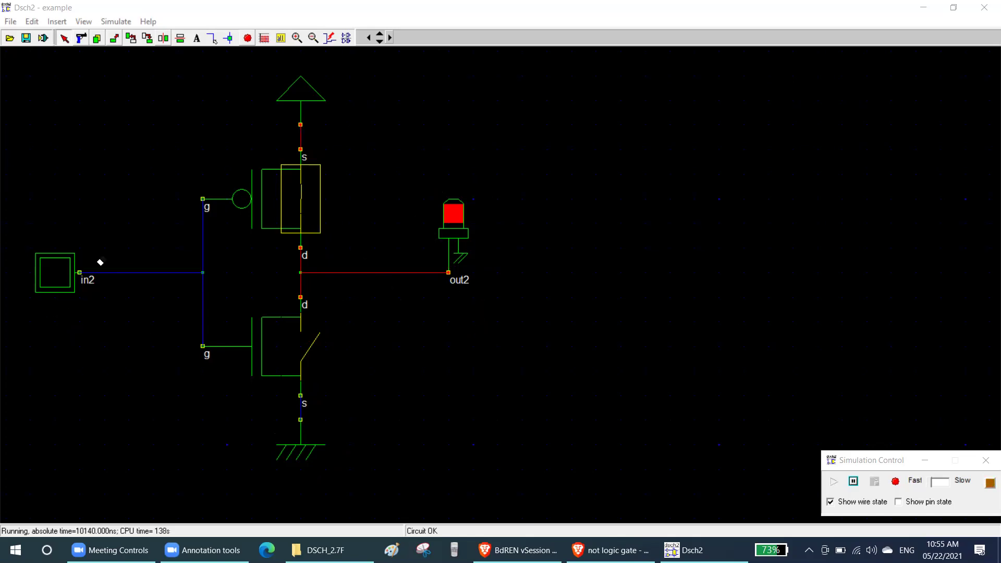
left_click(100, 45)
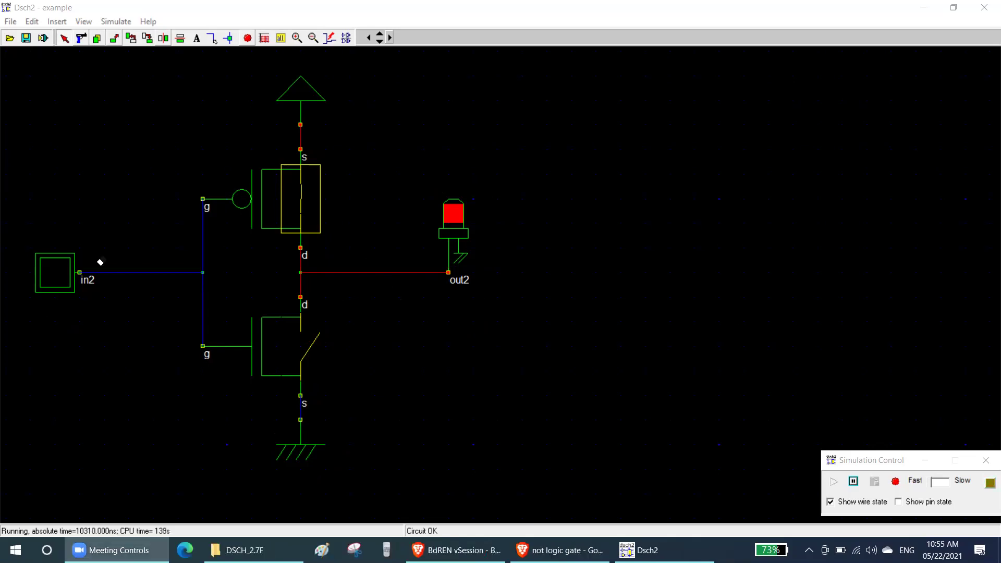
left_click(77, 272)
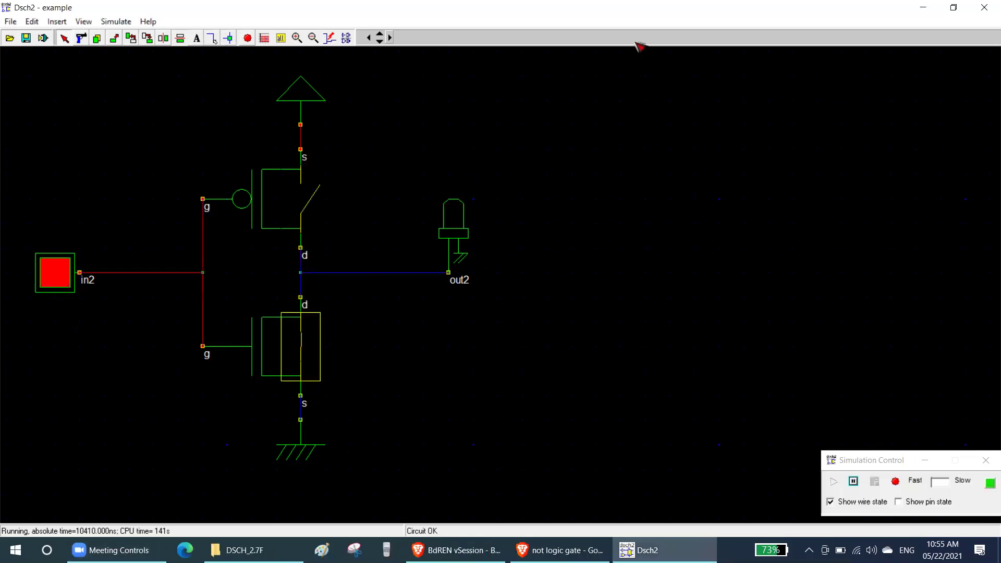
Step: Write 1 below the in2 input and at the gates of both the PMOS and the NMOS
mouse_move(47, 318)
left_mouse_down()
mouse_move(52, 346)
mouse_move(66, 347)
left_mouse_up()
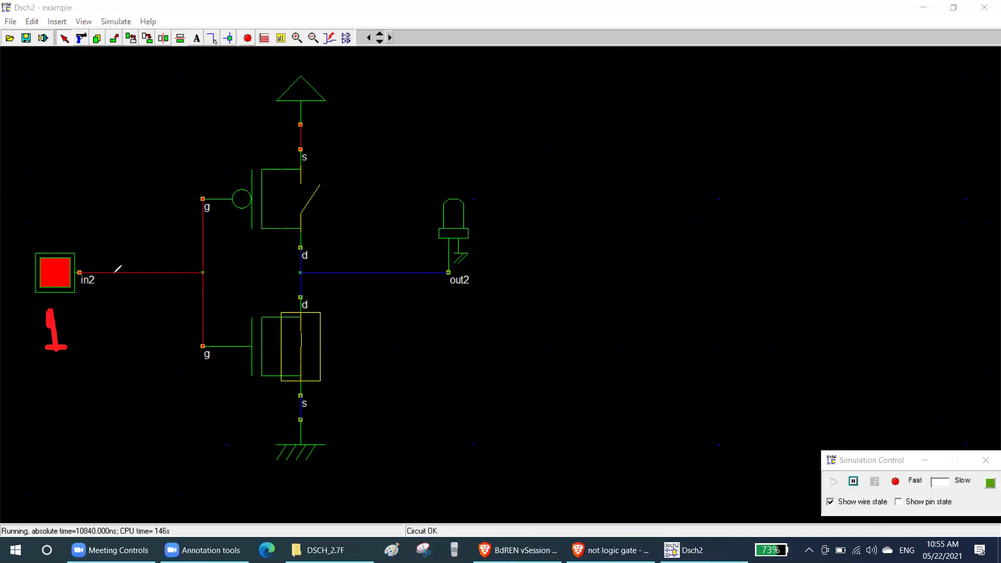
left_click_drag(201, 131, 221, 167)
left_click_drag(201, 129, 190, 149)
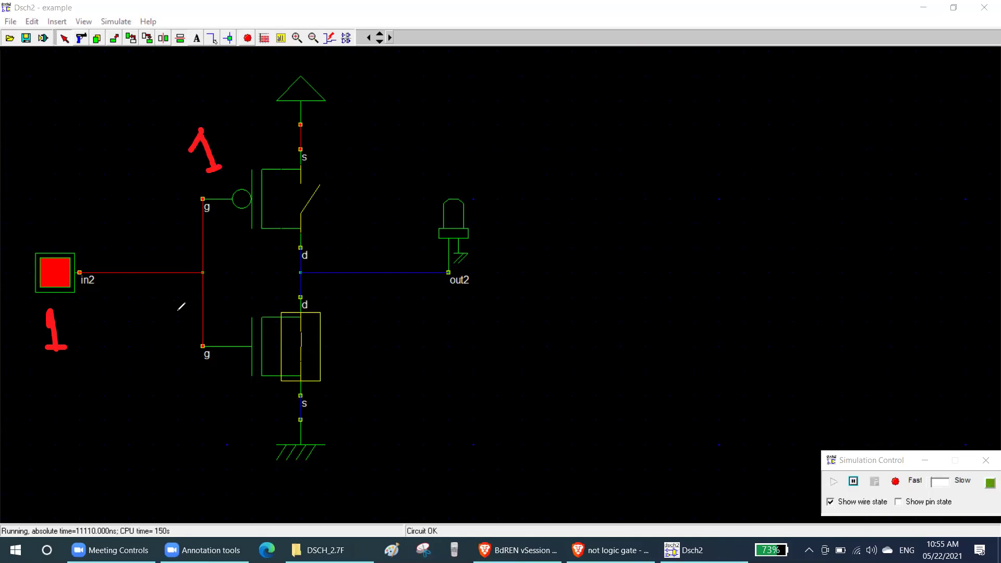
mouse_move(202, 379)
left_mouse_down()
mouse_move(211, 410)
mouse_move(226, 408)
left_mouse_up()
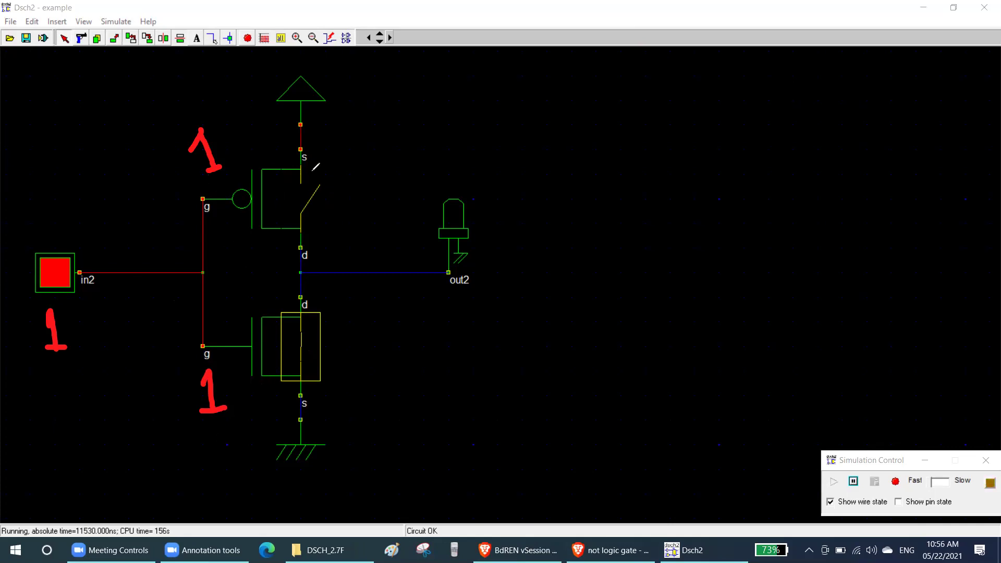
Step: Mark the open PMOS channel with a red cross and the conducting NMOS channel with a red line
mouse_move(293, 189)
left_mouse_down()
mouse_move(322, 211)
mouse_move(299, 212)
left_mouse_up()
left_click_drag(300, 311, 303, 399)
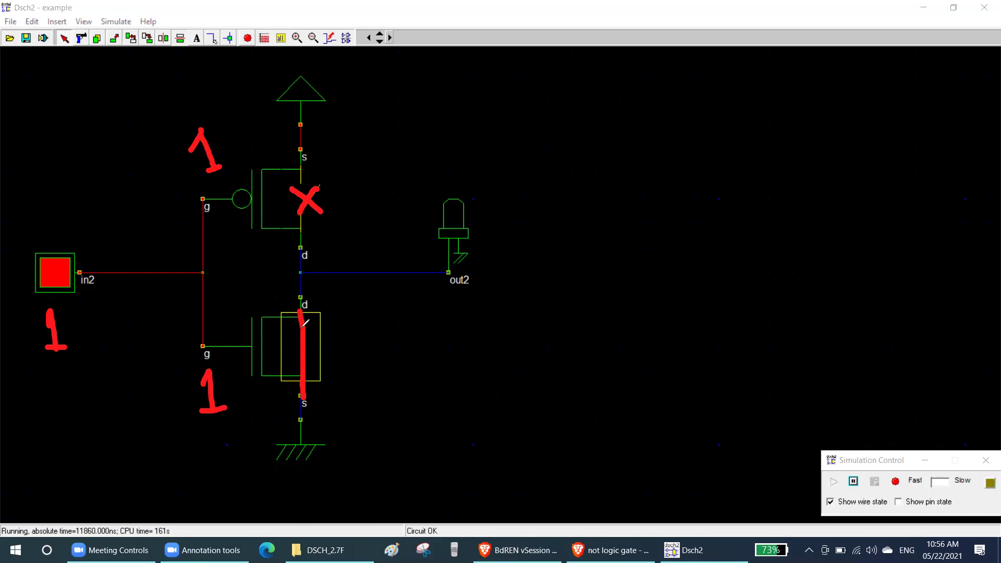
left_click_drag(304, 323, 300, 319)
Step: Erase the channel marks and draw a red arrow from the supply with a cross blocking it at the PMOS
left_click(716, 68)
mouse_move(336, 170)
left_mouse_down()
mouse_move(299, 209)
mouse_move(304, 376)
mouse_move(292, 405)
left_mouse_up()
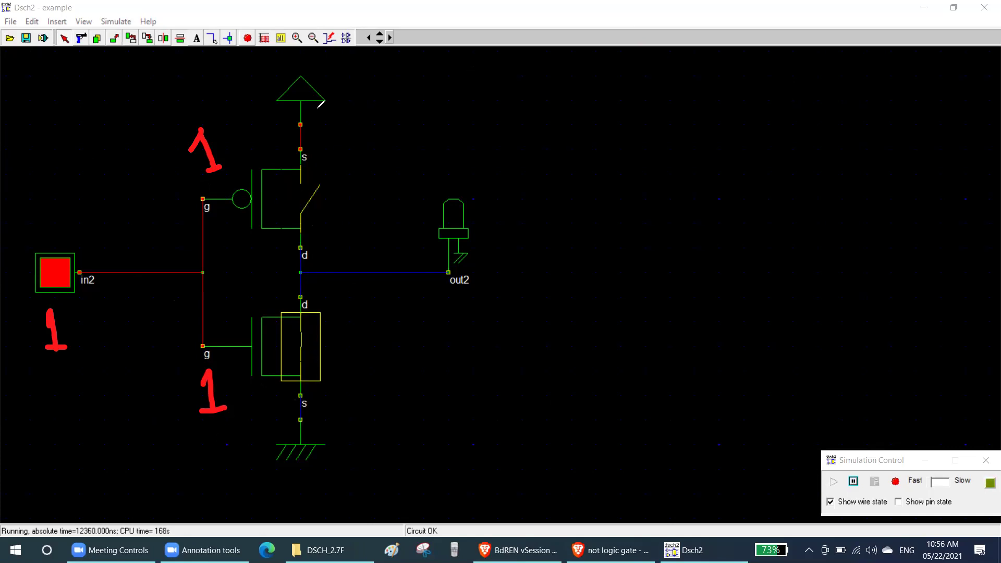
left_click_drag(319, 108, 325, 155)
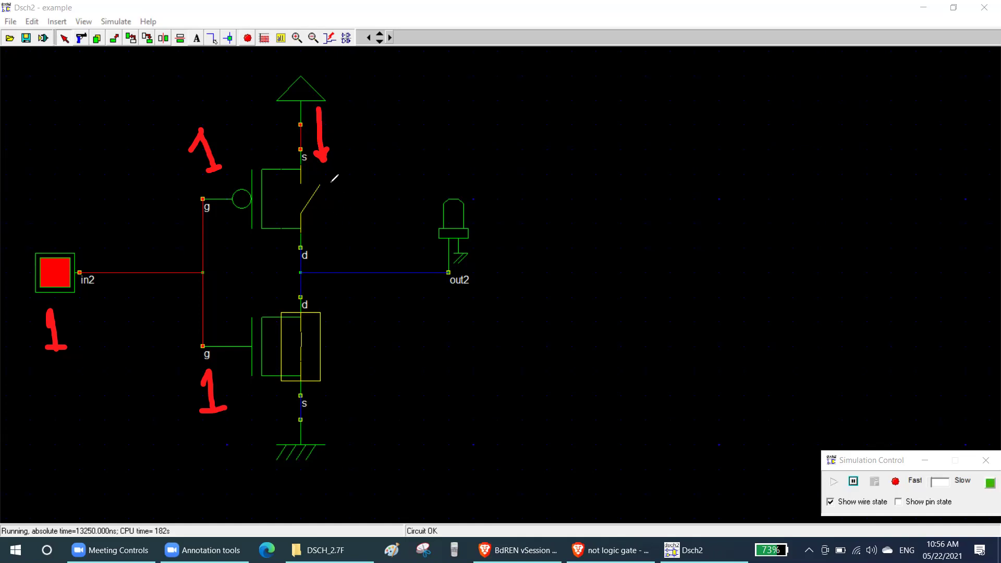
left_click_drag(312, 177, 346, 196)
left_click_drag(336, 170, 316, 212)
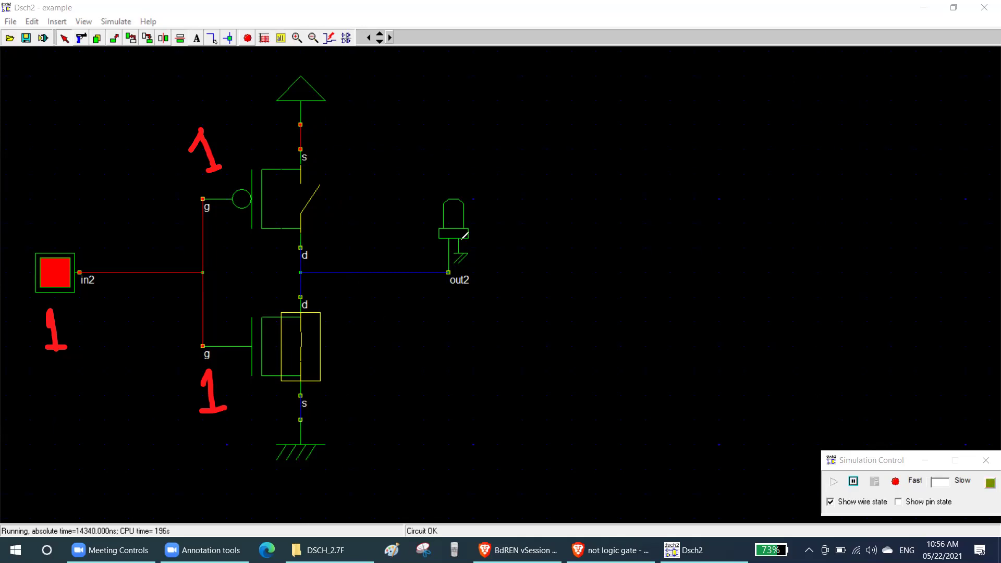
Step: Trace a red path from the lamp through the NMOS to ground, and sketch the lamp with both legs grounded
mouse_move(463, 241)
left_mouse_down()
mouse_move(474, 256)
mouse_move(469, 245)
mouse_move(444, 261)
mouse_move(304, 277)
mouse_move(304, 425)
left_mouse_up()
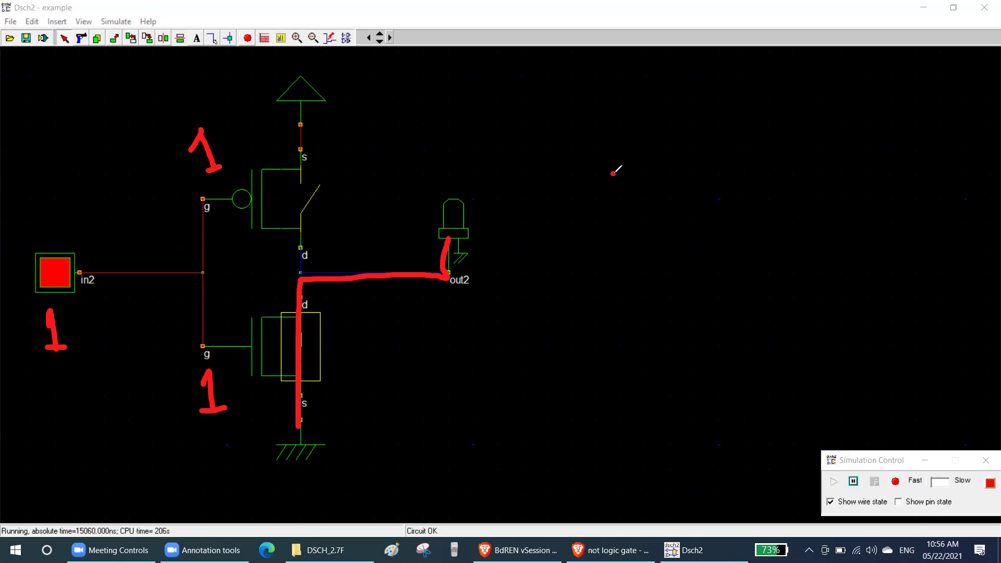
mouse_move(683, 172)
left_mouse_down()
mouse_move(622, 174)
mouse_move(616, 97)
mouse_move(678, 169)
mouse_move(629, 191)
mouse_move(632, 264)
mouse_move(663, 221)
mouse_move(672, 235)
mouse_move(660, 242)
left_mouse_up()
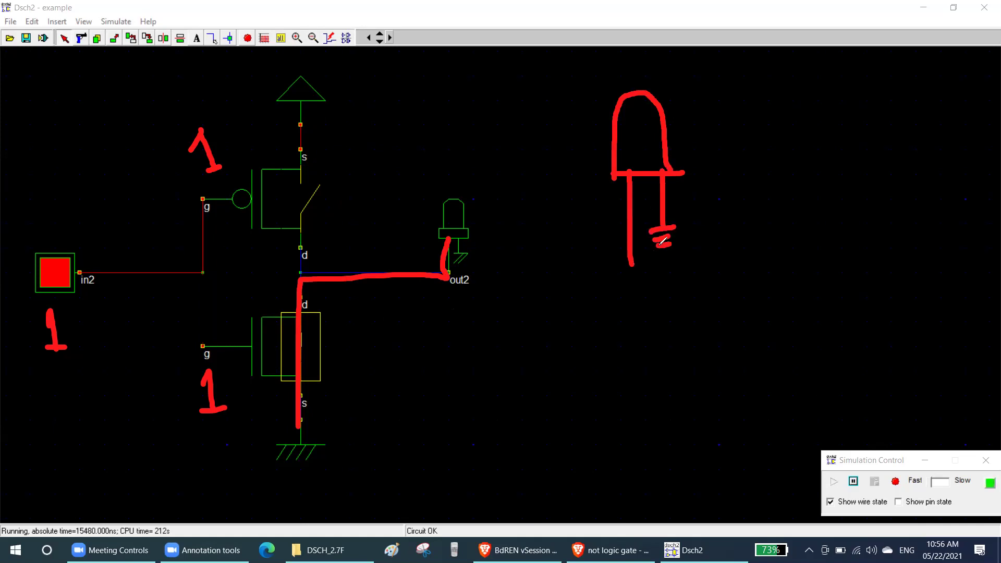
left_click(666, 252)
mouse_move(616, 267)
left_mouse_down()
mouse_move(650, 265)
mouse_move(646, 280)
left_mouse_up()
left_click_drag(625, 285, 642, 285)
left_click(631, 293)
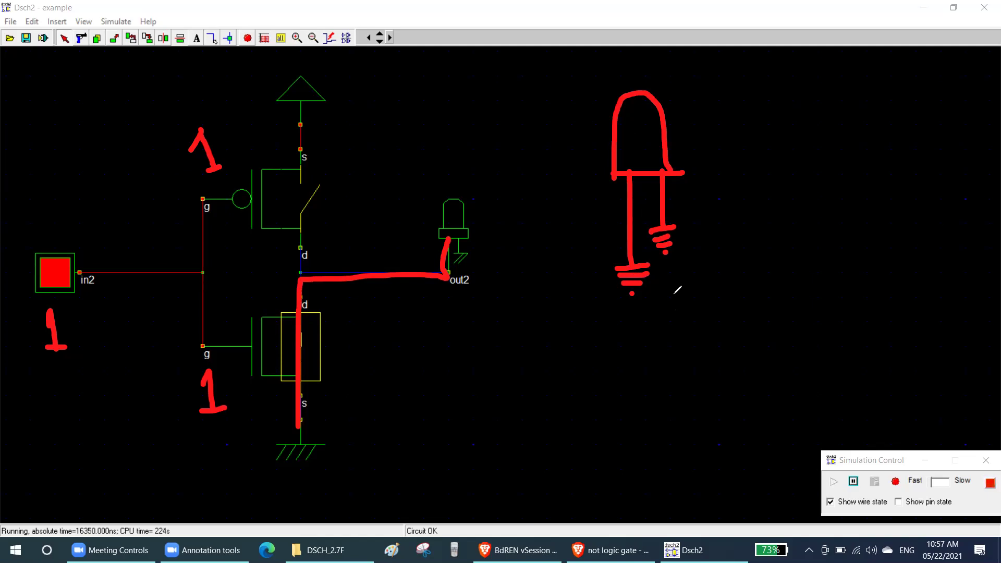
Step: Write 0 below out2 and erase the lamp sketch, the traced path and the gate notes
mouse_move(457, 307)
left_mouse_down()
mouse_move(435, 324)
mouse_move(465, 308)
left_mouse_up()
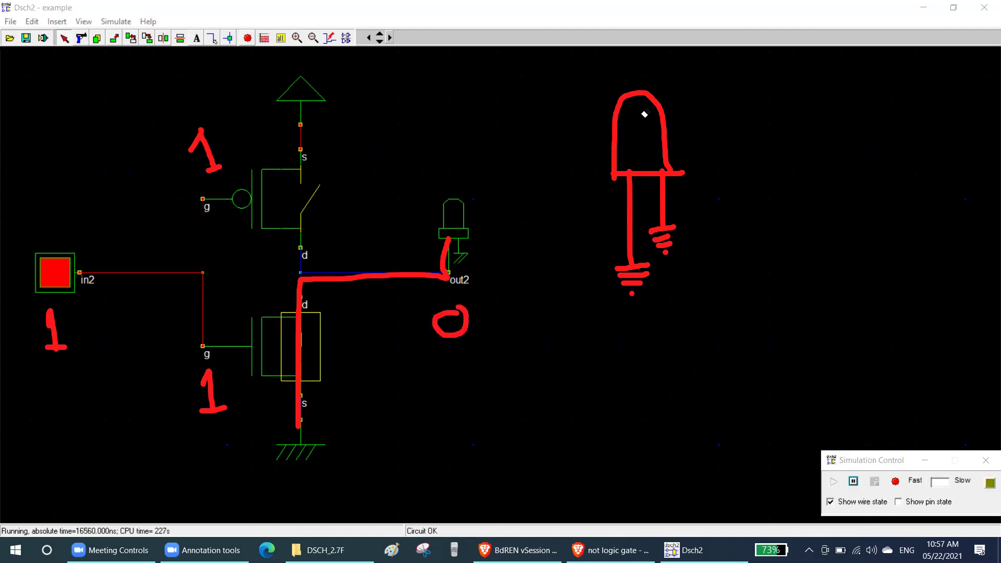
mouse_move(659, 261)
left_mouse_down()
mouse_move(627, 304)
mouse_move(472, 234)
mouse_move(291, 370)
mouse_move(207, 354)
mouse_move(181, 134)
left_mouse_up()
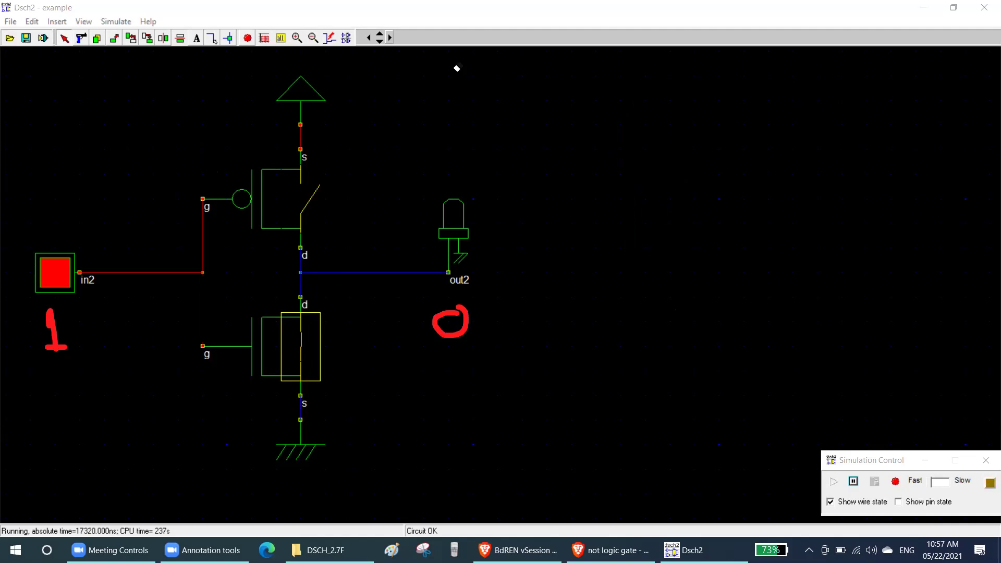
Step: Label the in2 input as A and the out2 output as Y
mouse_move(46, 198)
left_mouse_down()
mouse_move(69, 231)
mouse_move(65, 215)
left_mouse_up()
left_click_drag(486, 253, 496, 271)
left_click_drag(500, 245, 500, 297)
Step: Draw a truth table frame beside the circuit with the column headings A and Y
mouse_move(543, 91)
left_mouse_down()
mouse_move(561, 108)
mouse_move(562, 86)
left_mouse_up()
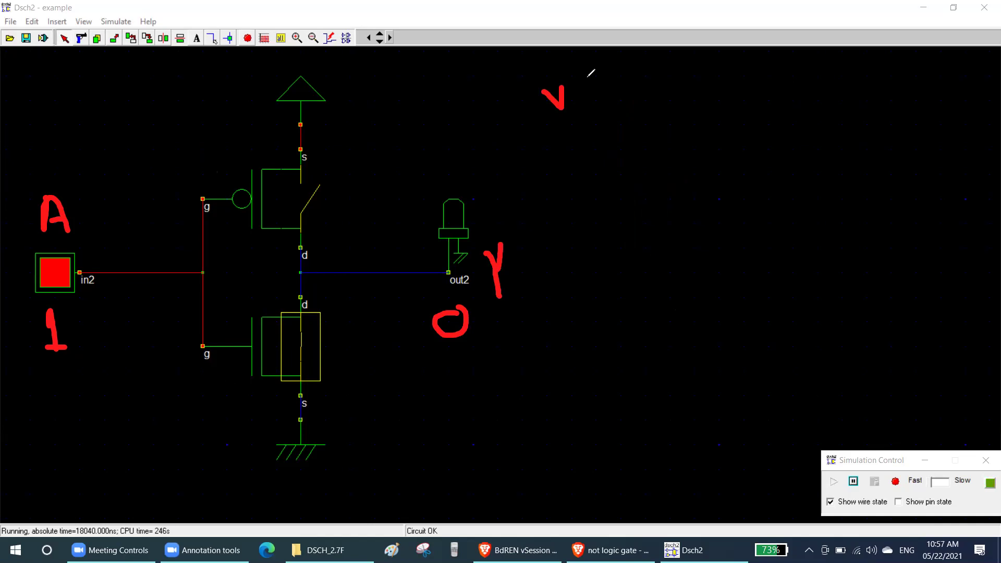
key("ctrl+z")
mouse_move(592, 131)
left_mouse_down()
mouse_move(598, 86)
mouse_move(619, 131)
mouse_move(618, 115)
mouse_move(646, 236)
left_mouse_up()
left_click_drag(646, 92, 671, 142)
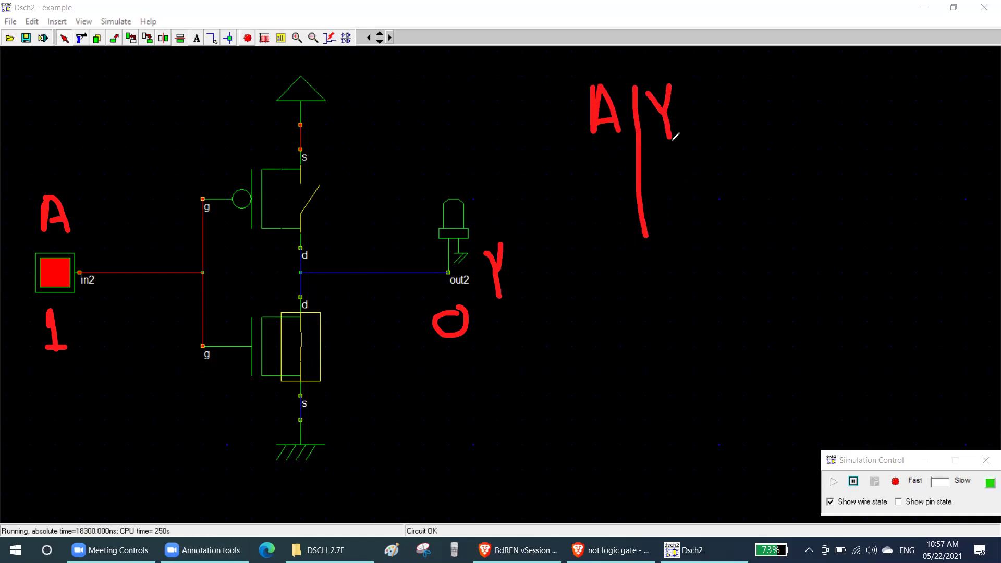
left_click_drag(572, 147, 697, 147)
Step: Fill in the truth table rows: A 0 with Y 1, and A 1 with Y 0
left_click_drag(594, 167, 603, 173)
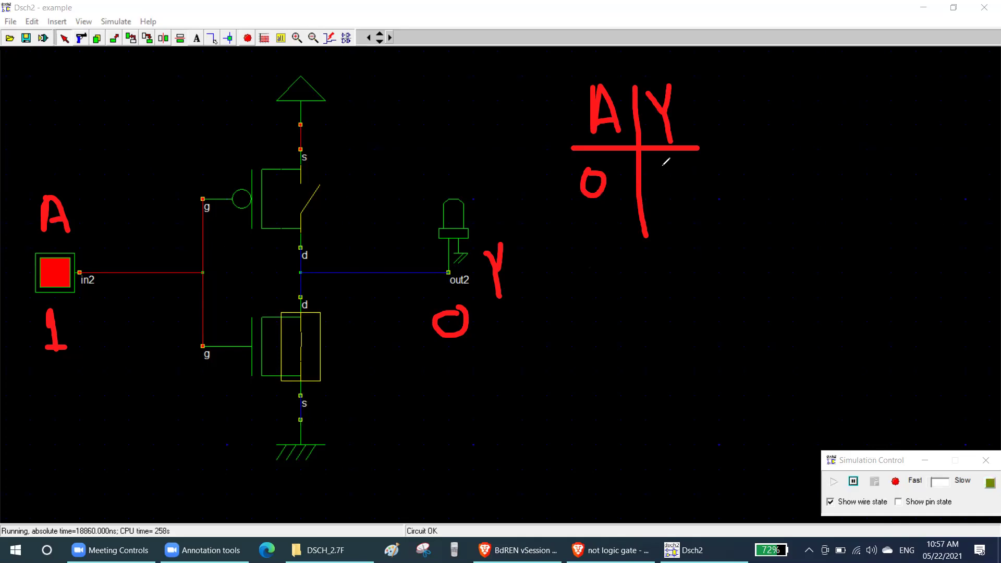
left_click_drag(661, 175, 690, 206)
mouse_move(583, 233)
left_mouse_down()
mouse_move(607, 255)
mouse_move(644, 265)
left_mouse_up()
mouse_move(689, 237)
left_mouse_down()
mouse_move(678, 251)
mouse_move(689, 237)
left_mouse_up()
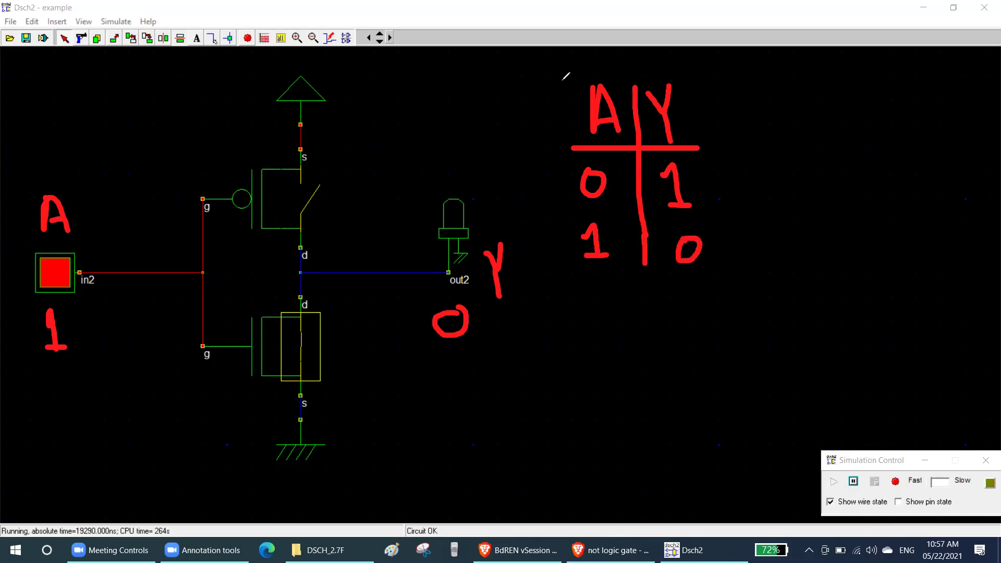
Step: Frame the A/Y truth table with an outer border and thicken its dividing lines
mouse_move(562, 79)
left_mouse_down()
mouse_move(699, 83)
mouse_move(732, 284)
mouse_move(569, 292)
mouse_move(559, 93)
left_mouse_up()
left_click_drag(557, 148, 726, 152)
left_click_drag(663, 138, 555, 148)
mouse_move(632, 68)
left_mouse_down()
mouse_move(646, 288)
mouse_move(628, 73)
left_mouse_up()
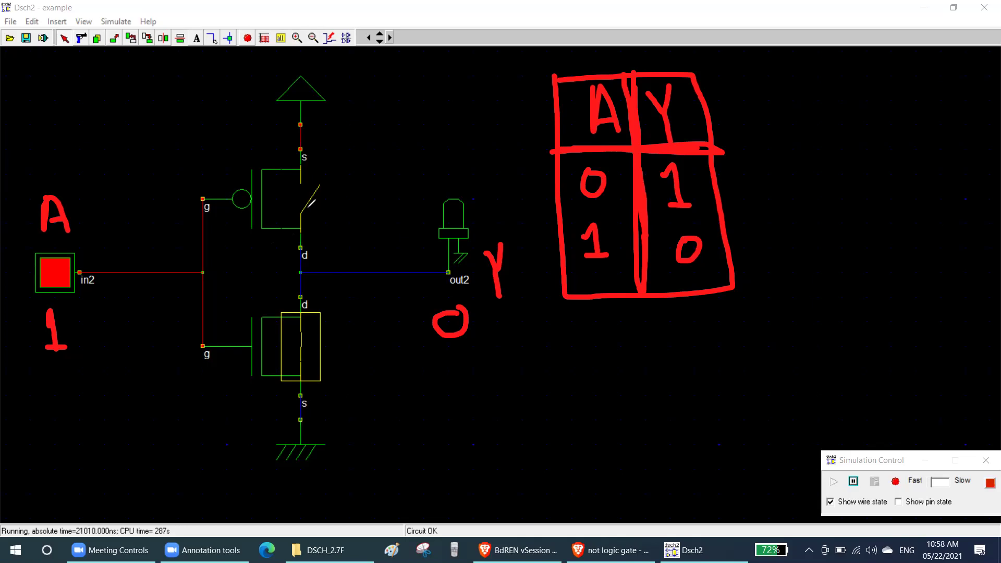
Step: Circle the PMOS and NMOS transistor pair and write CMOS beside the circuit
mouse_move(360, 151)
left_mouse_down()
mouse_move(156, 253)
mouse_move(269, 419)
left_mouse_up()
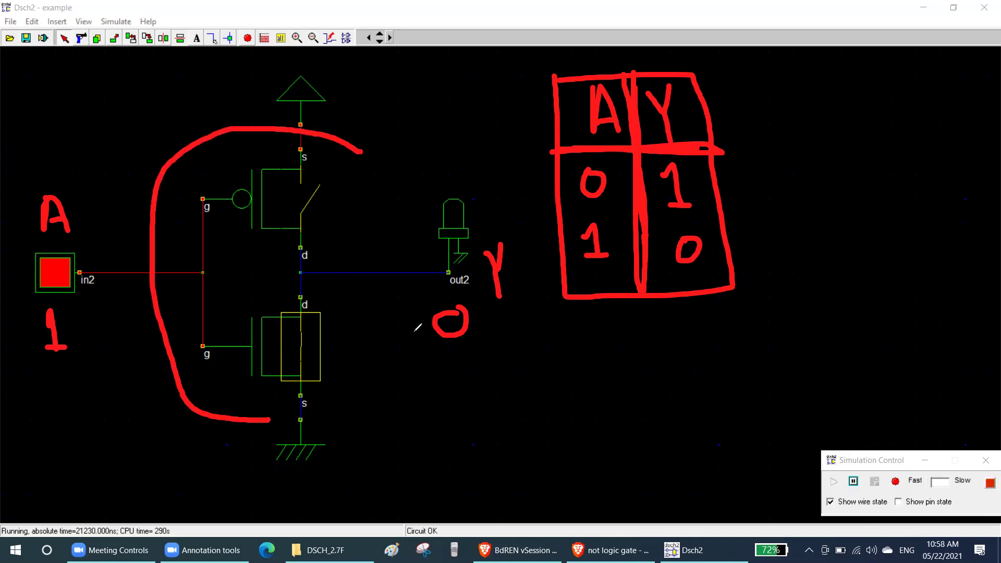
mouse_move(269, 420)
left_mouse_down()
mouse_move(299, 413)
mouse_move(362, 272)
mouse_move(358, 152)
left_mouse_up()
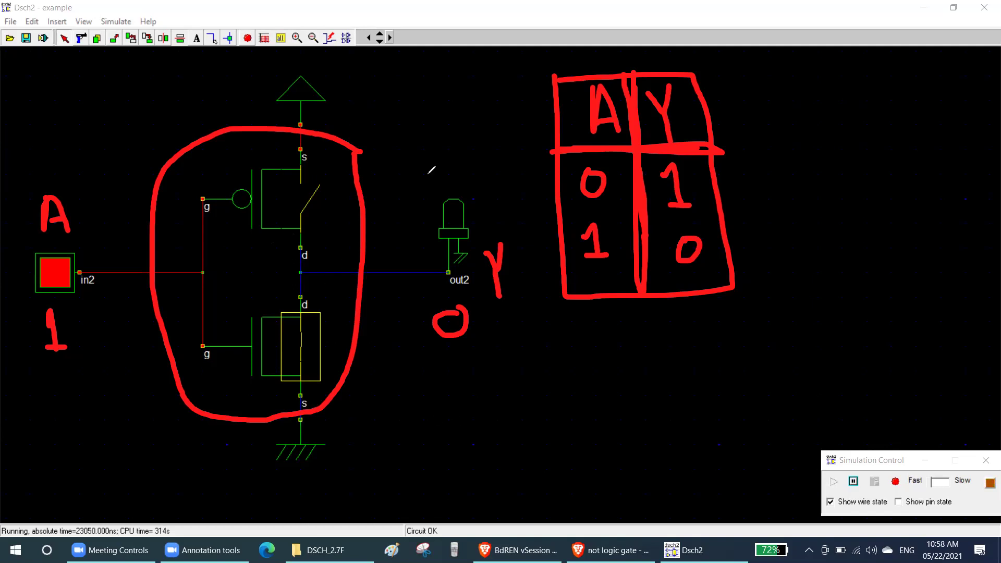
mouse_move(483, 401)
left_mouse_down()
mouse_move(462, 421)
mouse_move(516, 393)
mouse_move(539, 418)
mouse_move(561, 418)
mouse_move(560, 408)
mouse_move(610, 414)
mouse_move(584, 428)
left_mouse_up()
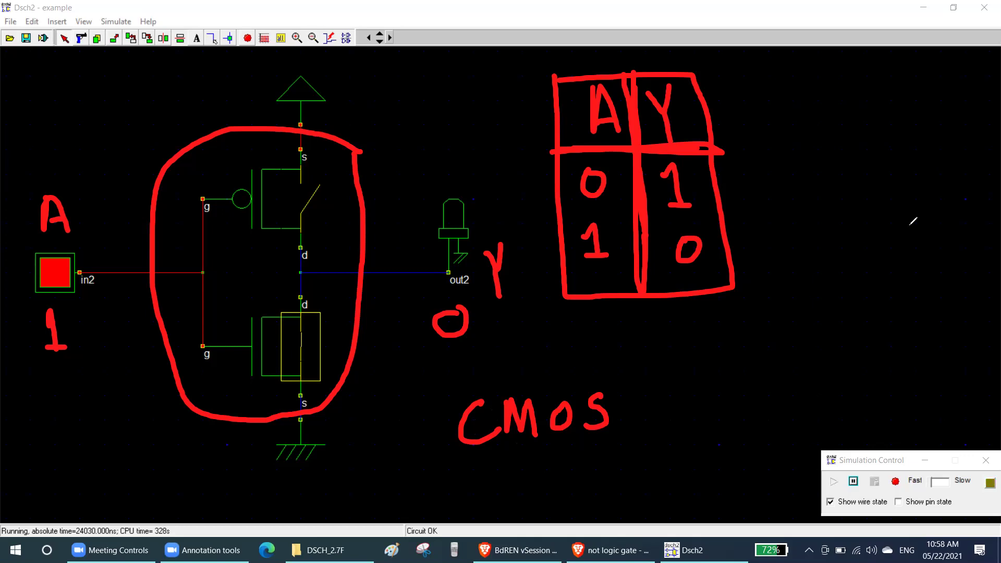
Step: Tick both transistors and write "paired" beside the truth table
mouse_move(247, 214)
left_mouse_down()
mouse_move(259, 234)
mouse_move(321, 189)
left_mouse_up()
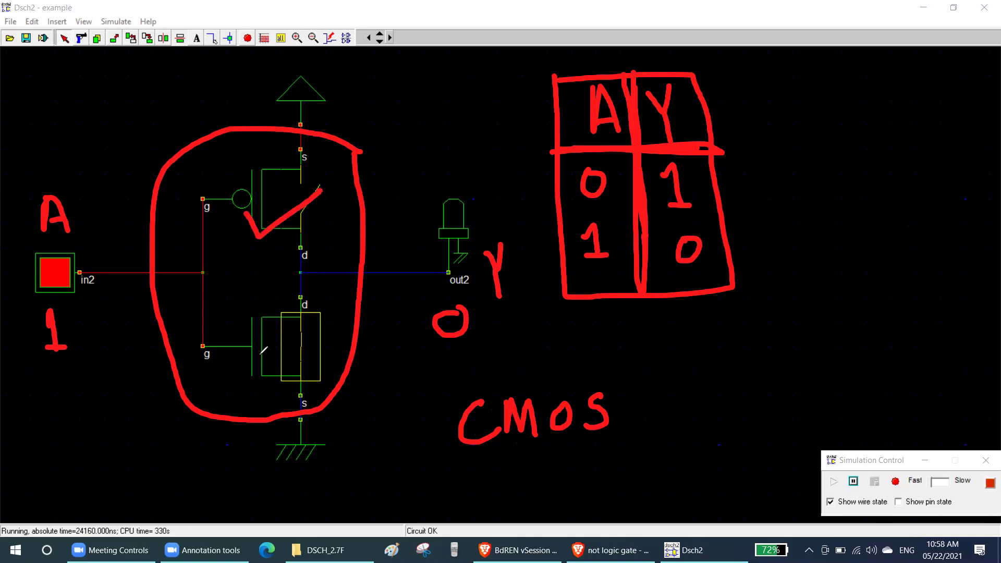
left_click_drag(261, 352, 318, 338)
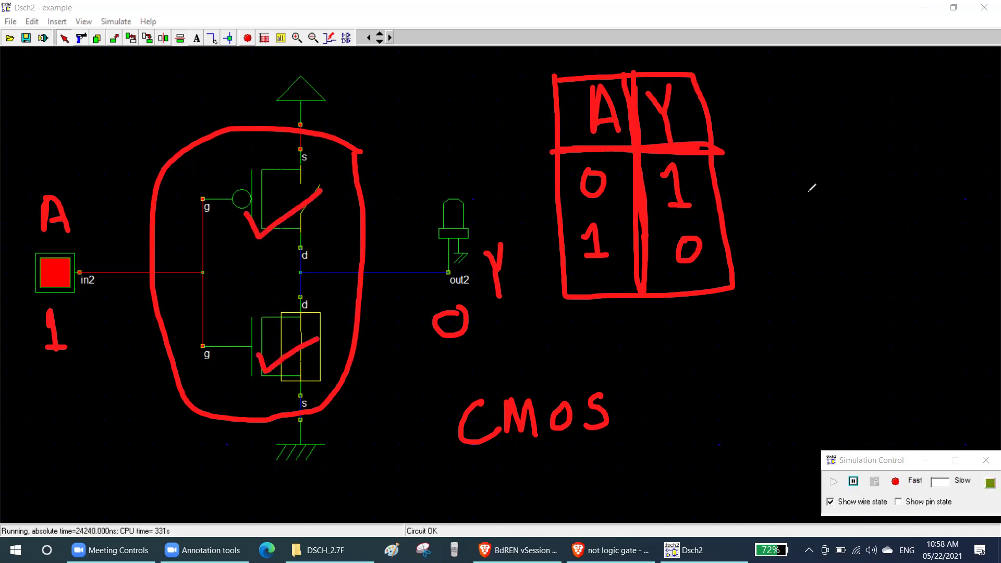
mouse_move(805, 175)
left_mouse_down()
mouse_move(855, 172)
mouse_move(886, 188)
mouse_move(921, 157)
left_mouse_up()
left_click(875, 145)
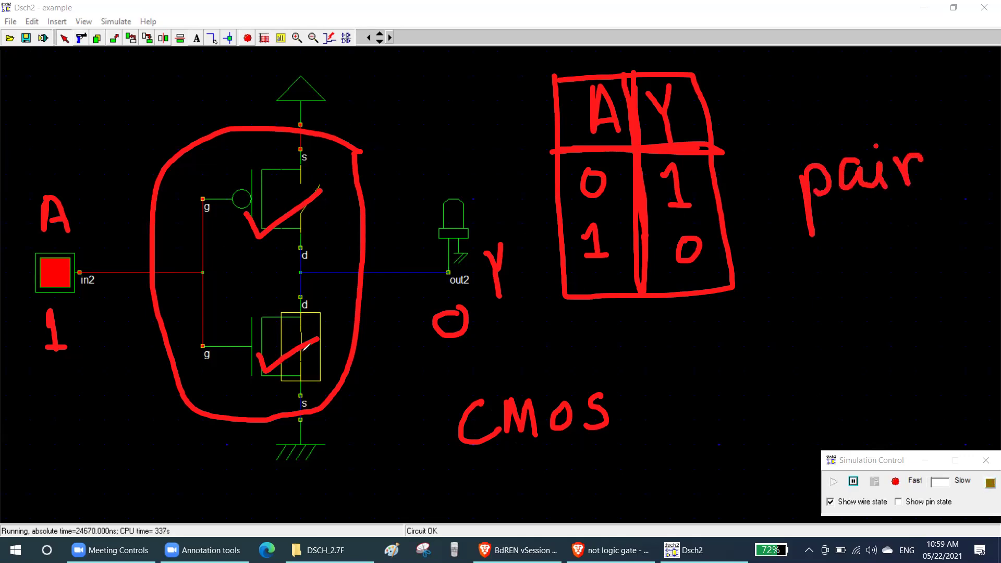
mouse_move(936, 162)
left_mouse_down()
mouse_move(961, 173)
mouse_move(983, 135)
mouse_move(986, 168)
left_mouse_up()
left_click(979, 151)
Step: Draw an arrow from "paired" to CMOS and write "a NMOS + a PMOS" above "paired"
mouse_move(893, 208)
left_mouse_down()
mouse_move(633, 402)
mouse_move(657, 418)
left_mouse_up()
mouse_move(766, 61)
left_mouse_down()
mouse_move(757, 86)
mouse_move(810, 65)
mouse_move(828, 83)
mouse_move(808, 56)
mouse_move(855, 52)
mouse_move(870, 77)
mouse_move(890, 49)
mouse_move(913, 58)
mouse_move(900, 67)
left_mouse_up()
key("ctrl+z")
mouse_move(800, 116)
left_mouse_down()
mouse_move(834, 109)
mouse_move(817, 133)
left_mouse_up()
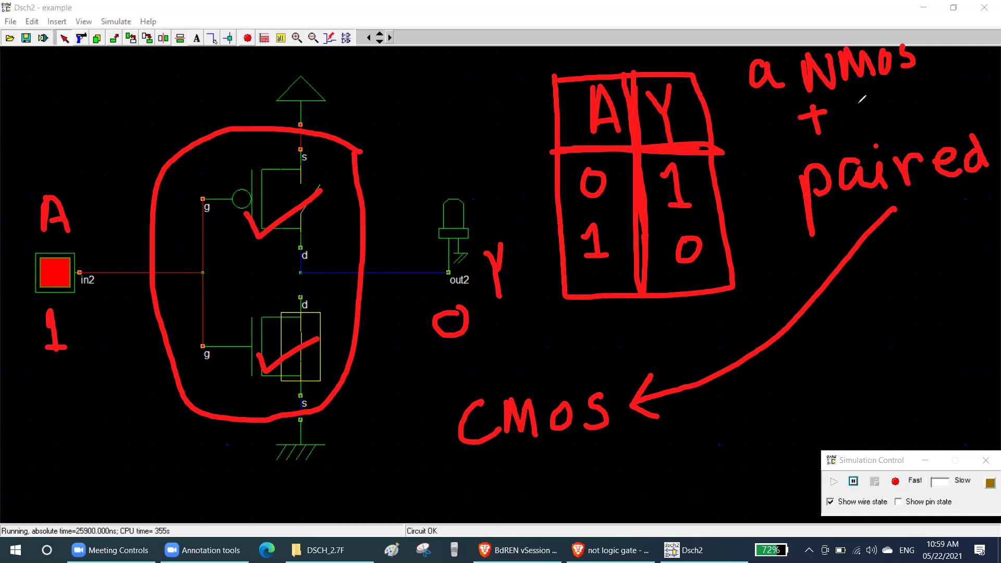
left_click_drag(869, 103, 880, 124)
mouse_move(906, 74)
left_mouse_down()
mouse_move(916, 123)
mouse_move(919, 96)
mouse_move(948, 74)
mouse_move(964, 94)
mouse_move(978, 64)
mouse_move(972, 104)
left_mouse_up()
Step: Write "a" above CMOS and draw an arrow from the circled transistor pair to CMOS
mouse_move(531, 359)
left_mouse_down()
mouse_move(529, 371)
mouse_move(552, 369)
left_mouse_up()
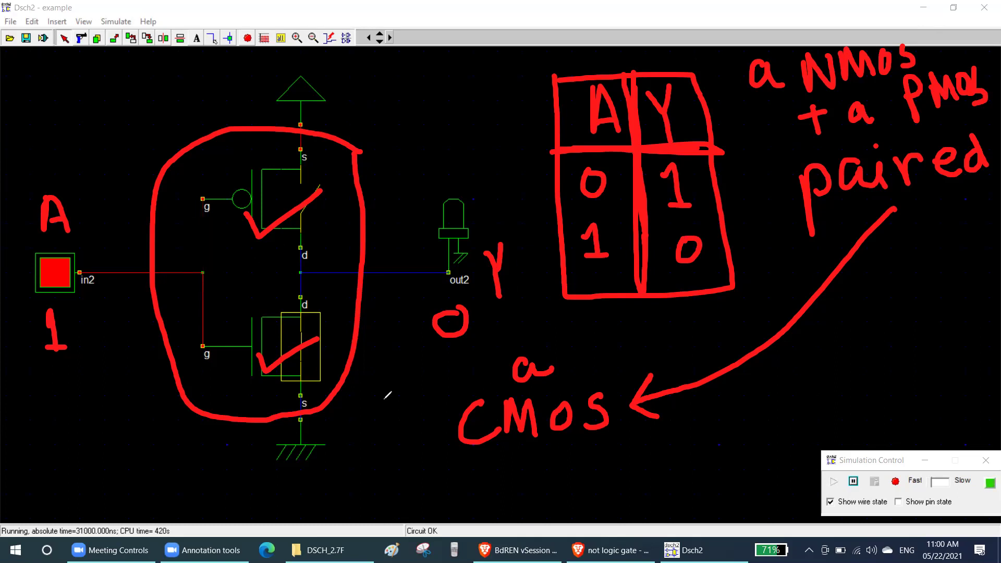
mouse_move(357, 384)
left_mouse_down()
mouse_move(398, 415)
mouse_move(446, 430)
left_mouse_up()
mouse_move(420, 408)
left_mouse_down()
mouse_move(446, 430)
mouse_move(425, 449)
left_mouse_up()
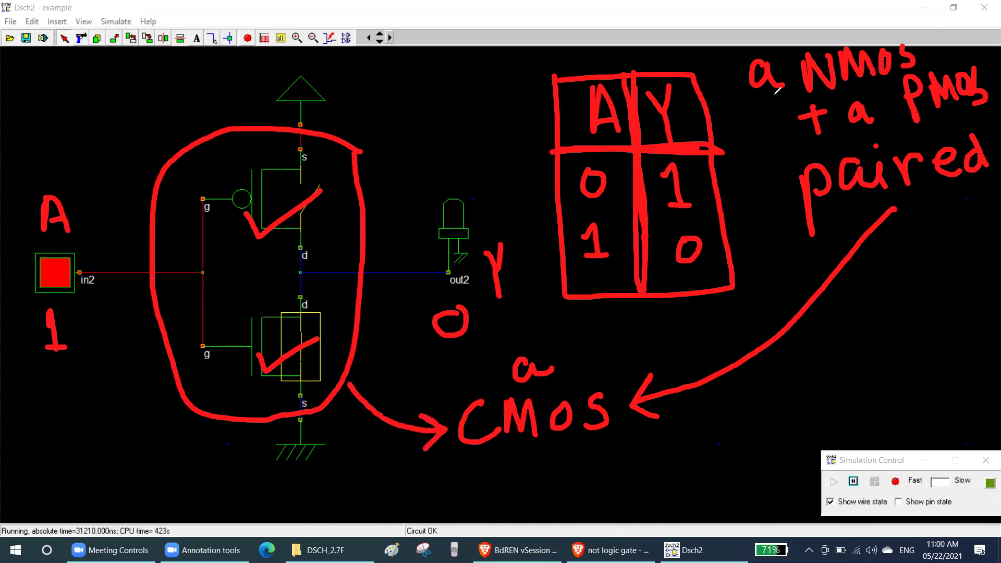
Step: Erase all annotations from the circuit and switch to a blank whiteboard
left_click(815, 68)
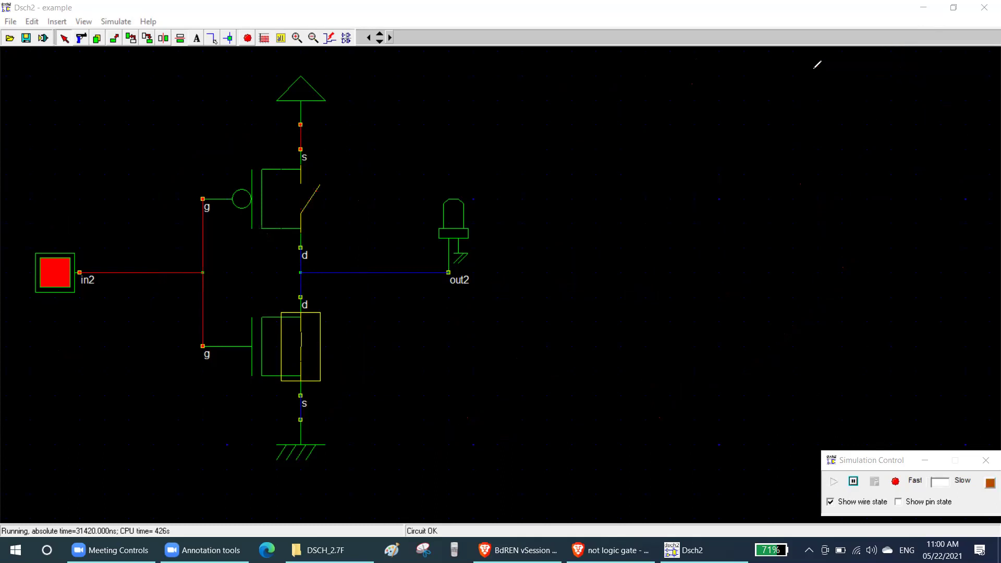
left_click(857, 29)
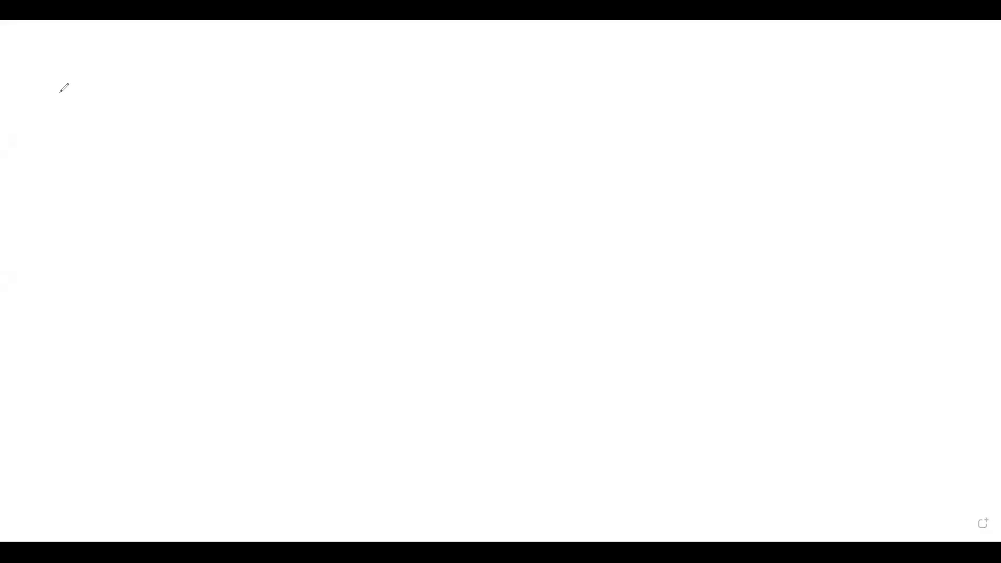
Step: Sketch an input line branching to the gates of a PMOS and an NMOS, and join the two transistors with a vertical line
left_click_drag(81, 132, 158, 133)
left_click_drag(159, 175, 202, 186)
mouse_move(159, 82)
left_mouse_down()
mouse_move(213, 74)
mouse_move(219, 98)
left_mouse_up()
left_click_drag(227, 61, 253, 97)
left_click_drag(229, 61, 257, 59)
left_click_drag(202, 185, 210, 202)
mouse_move(223, 165)
left_mouse_down()
mouse_move(223, 205)
mouse_move(208, 209)
left_mouse_up()
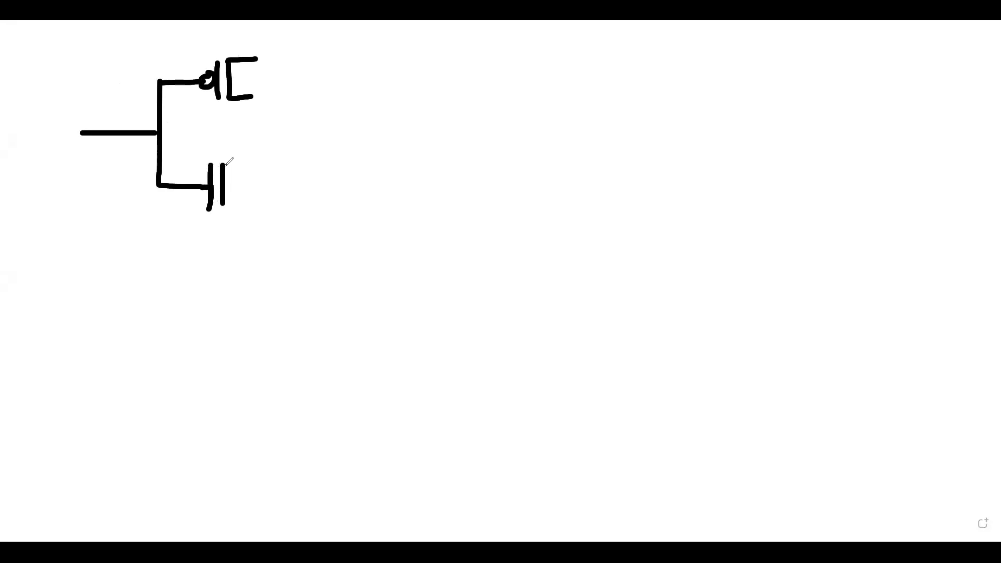
left_click_drag(222, 164, 257, 165)
left_click_drag(223, 200, 257, 207)
left_click_drag(252, 92, 255, 166)
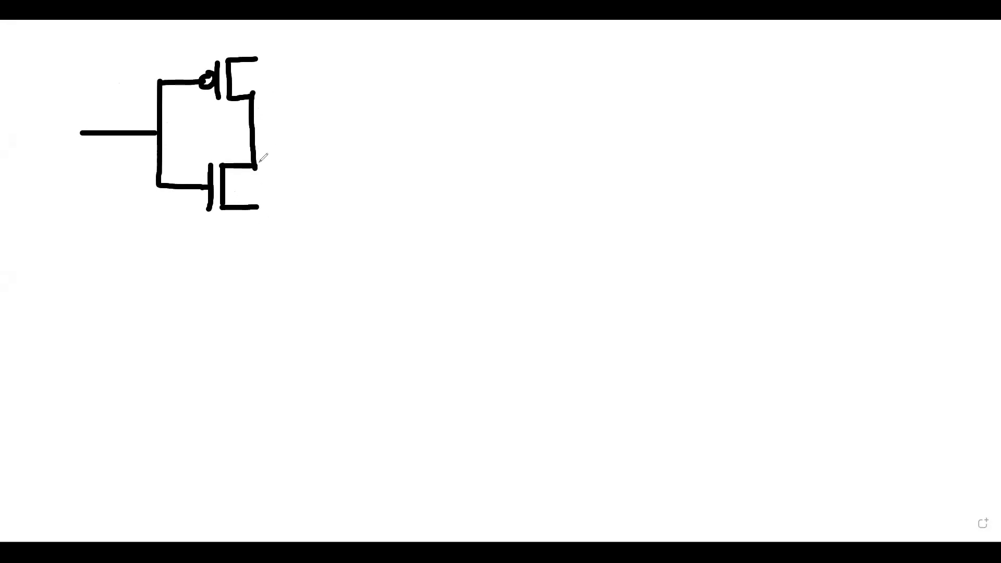
Step: Add a supply bar above the PMOS and a ground symbol below the NMOS
mouse_move(255, 59)
left_mouse_down()
mouse_move(252, 28)
mouse_move(266, 31)
left_mouse_up()
mouse_move(258, 207)
left_mouse_down()
mouse_move(259, 248)
mouse_move(245, 256)
mouse_move(269, 263)
mouse_move(266, 273)
left_mouse_up()
left_click(261, 282)
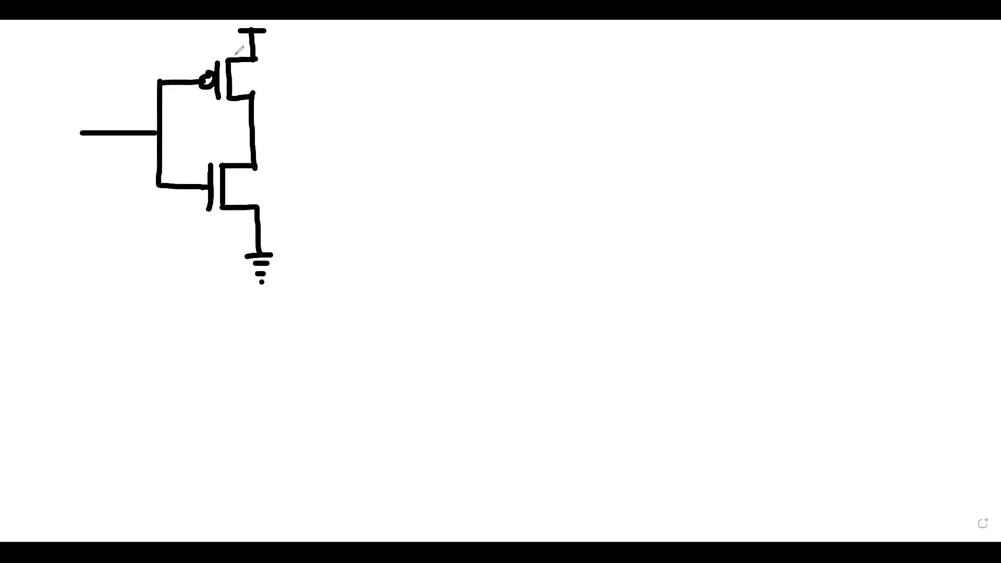
Step: Draw the output line and the junction dots, and label the input A and the output Y
left_click_drag(249, 133, 306, 134)
left_click_drag(156, 131, 158, 132)
mouse_move(54, 176)
left_mouse_down()
mouse_move(55, 152)
mouse_move(75, 180)
mouse_move(73, 165)
left_mouse_up()
mouse_move(325, 123)
left_mouse_down()
mouse_move(343, 140)
mouse_move(342, 156)
left_mouse_up()
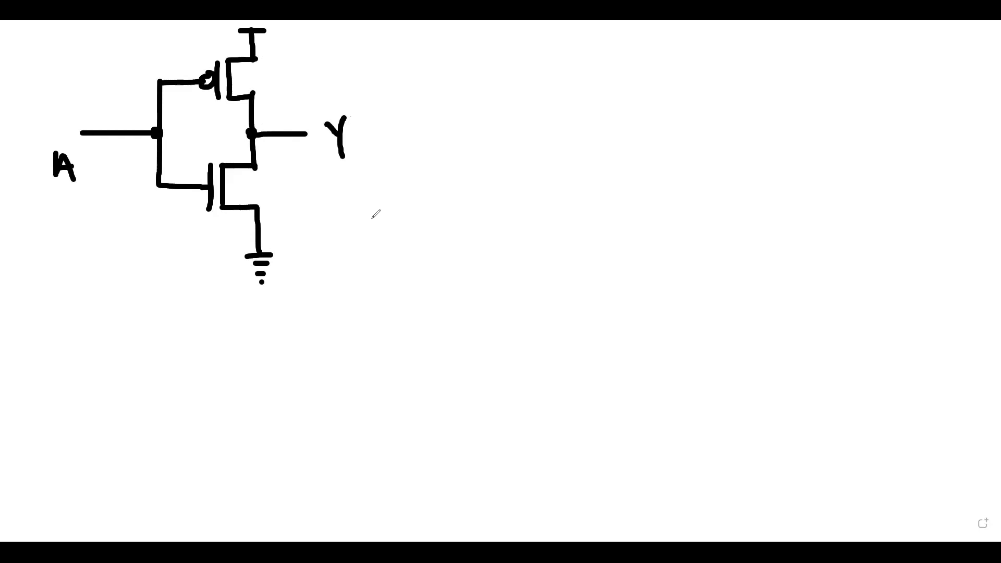
Step: Select the whole inverter sketch and move it towards the middle of the whiteboard
mouse_move(422, 303)
left_mouse_down()
mouse_move(63, 22)
mouse_move(3, 62)
mouse_move(4, 21)
left_mouse_up()
mouse_move(235, 82)
left_mouse_down()
mouse_move(252, 121)
mouse_move(386, 212)
left_mouse_up()
left_click(561, 123)
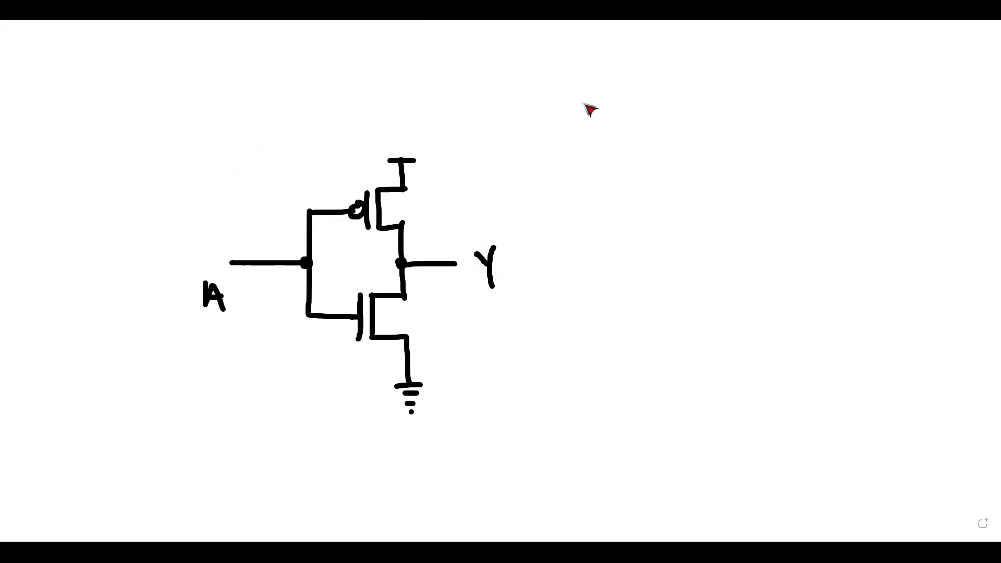
Step: Draw a blue triangle over the transistor sketch, with its tip on the output line
mouse_move(252, 117)
left_mouse_down()
mouse_move(240, 358)
mouse_move(248, 431)
left_mouse_up()
left_click(297, 122)
mouse_move(251, 117)
left_mouse_down()
mouse_move(458, 259)
mouse_move(436, 260)
left_mouse_up()
mouse_move(246, 429)
left_mouse_down()
mouse_move(441, 275)
mouse_move(439, 262)
left_mouse_up()
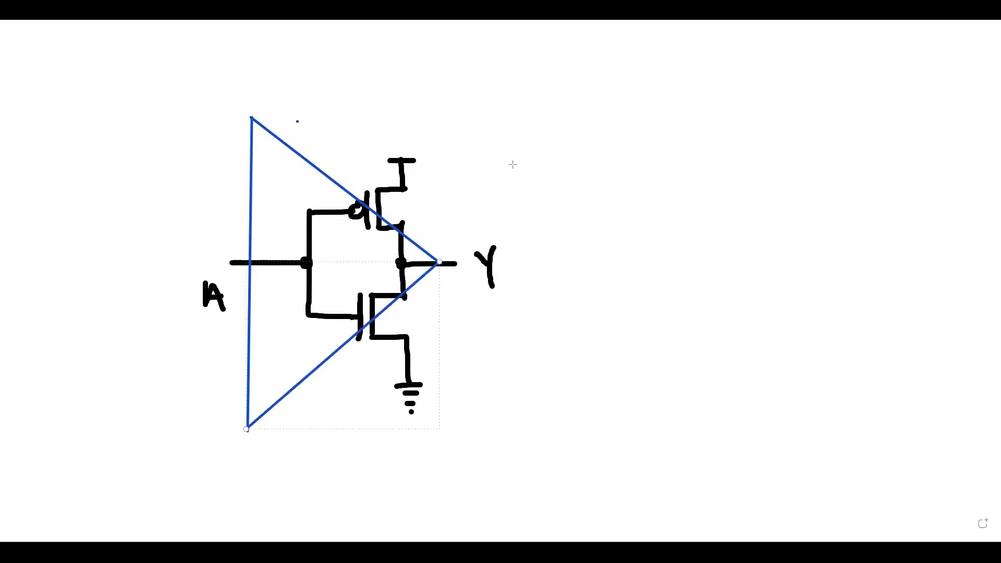
left_click(447, 64)
mouse_move(440, 255)
left_mouse_down()
mouse_move(455, 274)
mouse_move(438, 263)
left_mouse_up()
left_click(566, 232)
Step: Undo the blue triangle strokes on the whiteboard
key("ctrl+z")
key("ctrl+z")
key("ctrl+z")
key("ctrl+z")
key("ctrl+z")
key("ctrl+z")
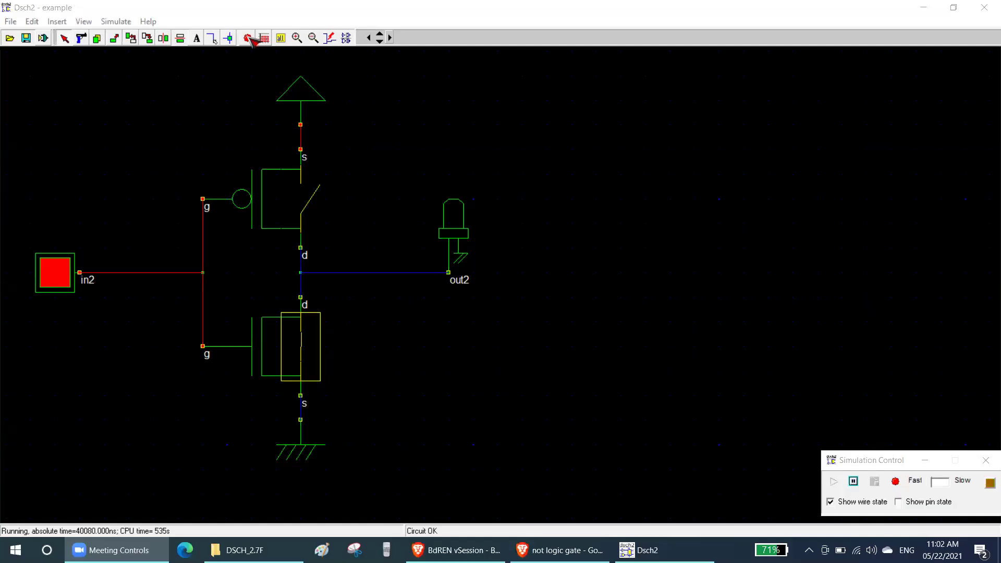
Step: Back in Dsch2, stop the simulation and delete every wire linking the input, transistors, supply, ground and output lamp
left_click(247, 38)
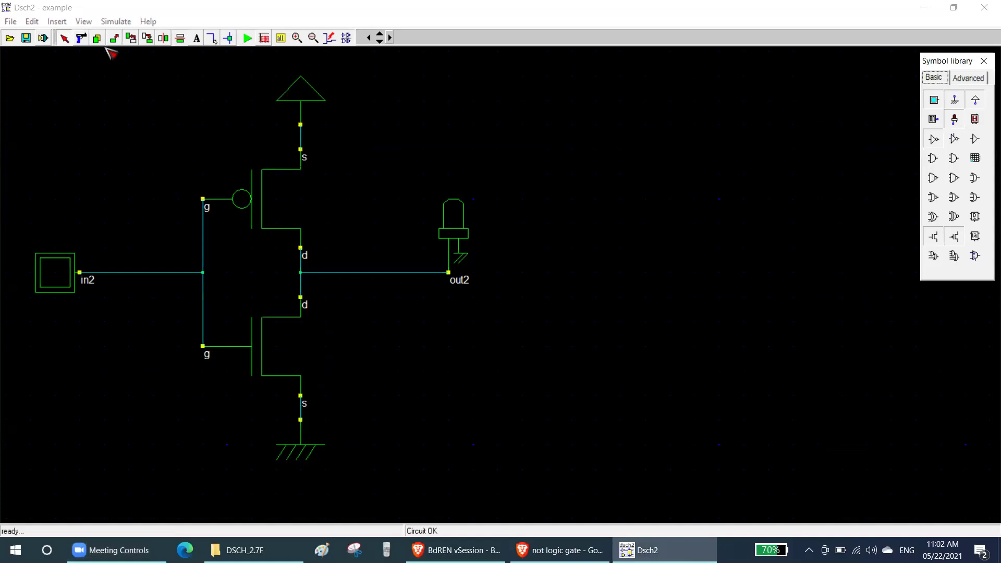
left_click(81, 38)
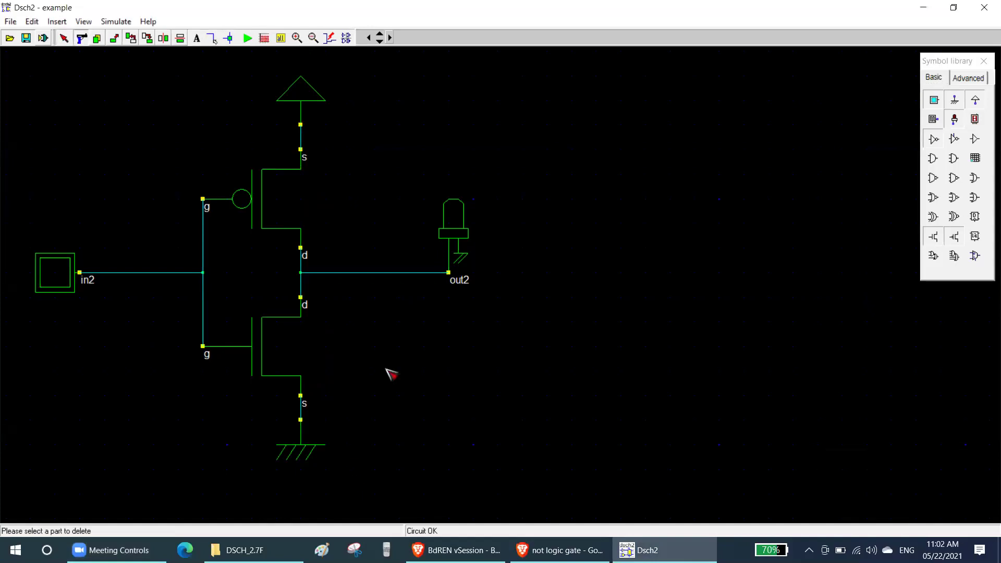
left_click(64, 38)
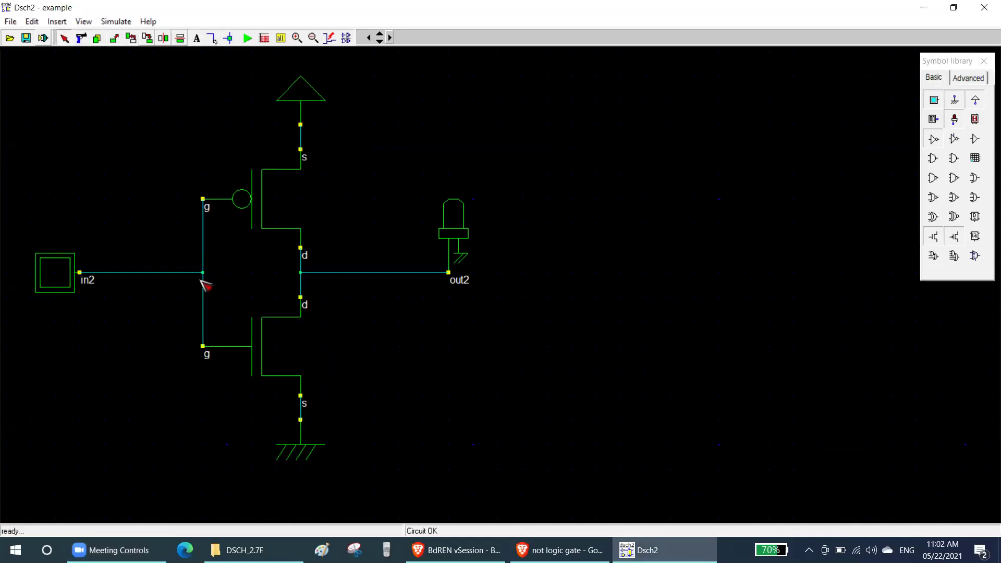
left_click(80, 37)
left_click(178, 280)
left_click(201, 276)
left_click(203, 282)
left_click(300, 281)
left_click(306, 277)
left_click(301, 136)
left_click(304, 410)
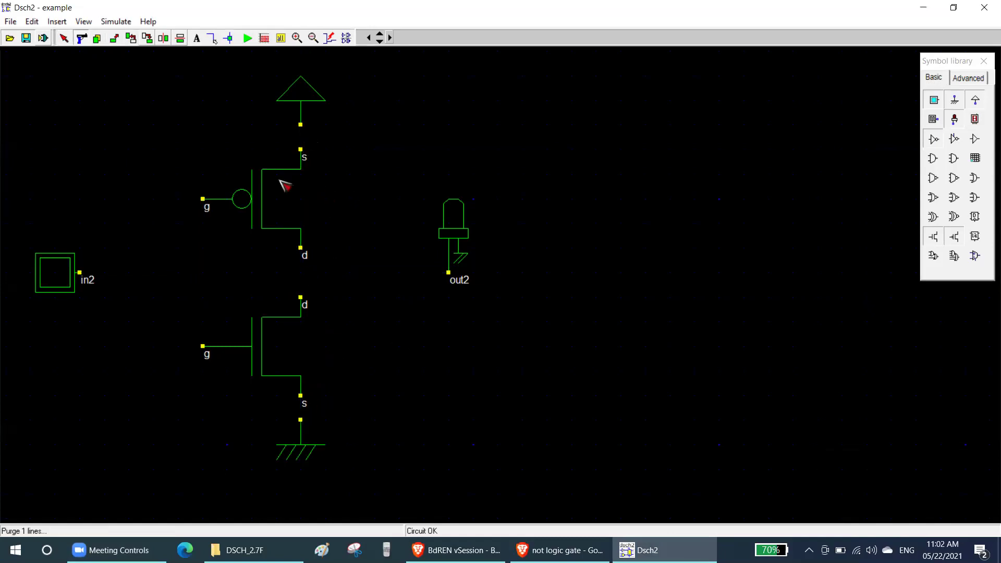
Step: Spread the parts out by moving the out2 lamp, the ground symbol and the supply symbol away from the transistors
left_click(64, 37)
left_click(680, 223)
left_click_drag(676, 217, 725, 217)
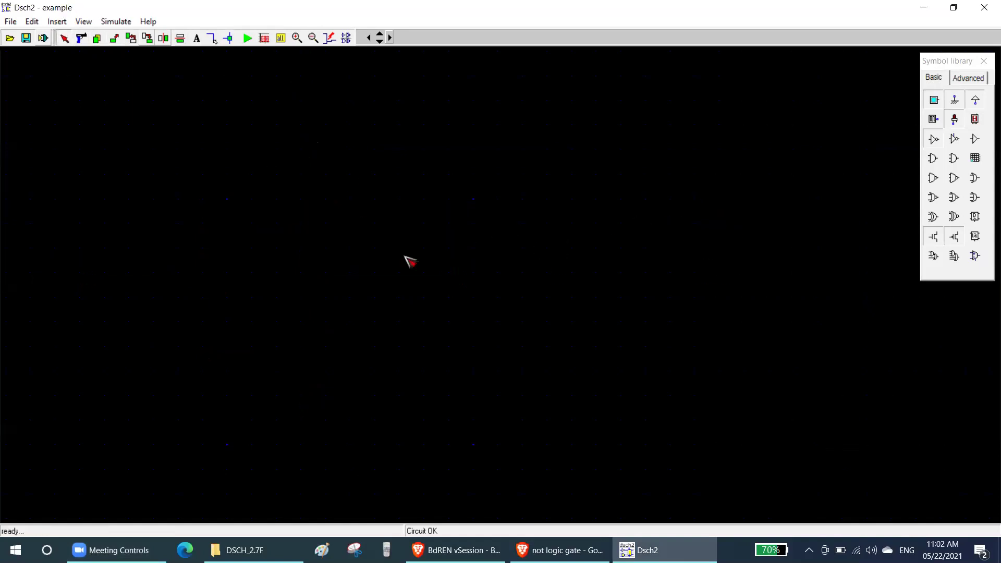
left_click_drag(300, 448, 350, 472)
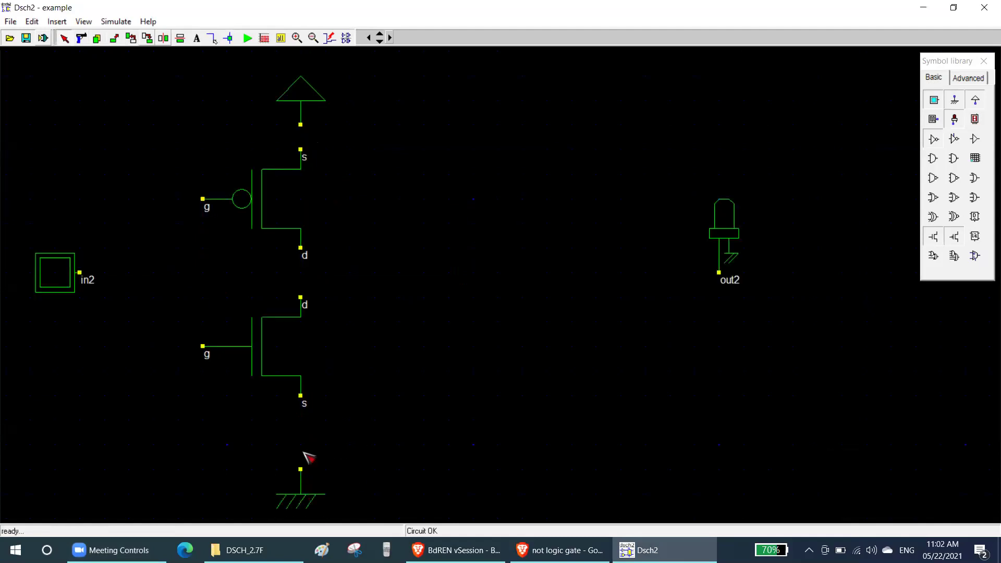
left_click(312, 38)
left_click_drag(349, 456, 351, 493)
left_click_drag(354, 112, 349, 73)
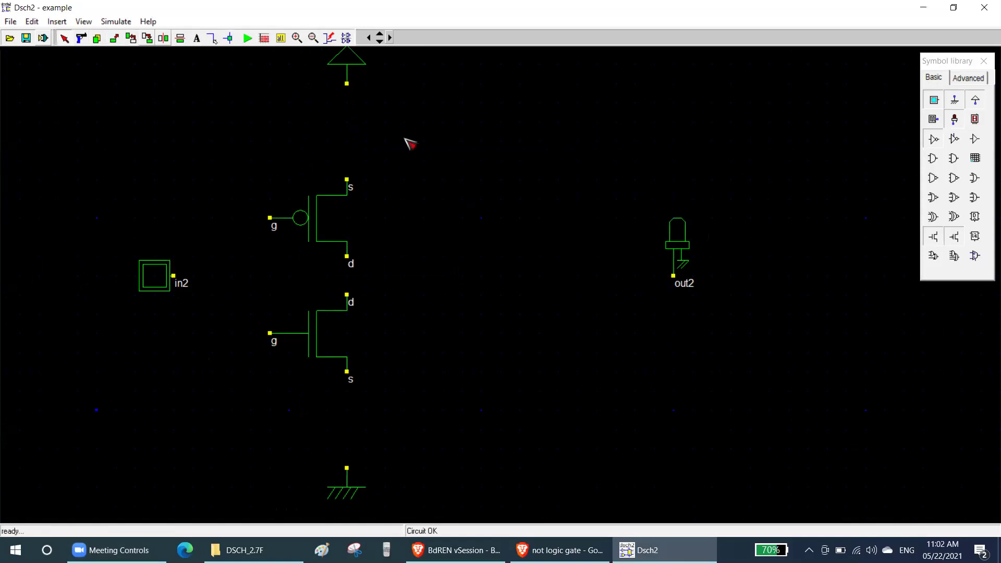
Step: Write the note "1 CMOS — NOT" beside the transistors
left_click_drag(472, 290, 476, 371)
mouse_move(527, 309)
left_mouse_down()
mouse_move(526, 348)
mouse_move(565, 352)
left_mouse_up()
mouse_move(579, 312)
left_mouse_down()
mouse_move(573, 334)
mouse_move(587, 319)
left_mouse_up()
left_click_drag(600, 304, 592, 343)
mouse_move(660, 324)
left_mouse_down()
mouse_move(735, 315)
mouse_move(754, 293)
mouse_move(792, 298)
mouse_move(838, 284)
mouse_move(833, 320)
left_mouse_up()
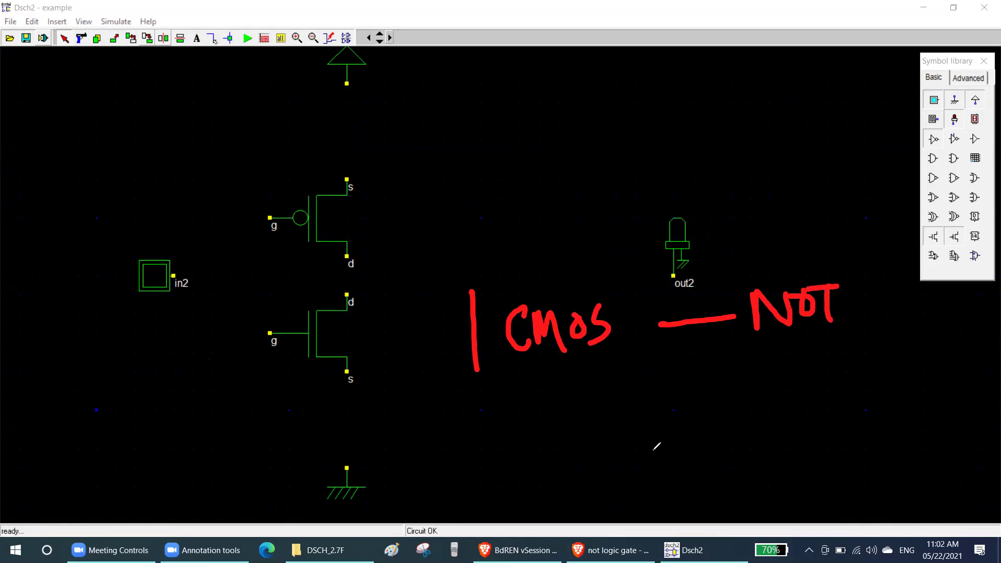
Step: Write the equation Y = A with a bar over the A below the CMOS note
mouse_move(660, 471)
left_mouse_down()
mouse_move(689, 459)
mouse_move(683, 448)
left_mouse_up()
left_click_drag(651, 415, 687, 411)
left_click_drag(549, 443, 563, 461)
left_click_drag(574, 437, 565, 491)
left_click_drag(592, 459, 607, 455)
left_click_drag(592, 472, 608, 468)
Step: Complete the 1 with serifs, then link CMOS to the barred A with an arrow and circle that term
left_click_drag(471, 294, 462, 308)
left_click_drag(459, 373, 491, 368)
mouse_move(608, 345)
left_mouse_down()
mouse_move(631, 344)
mouse_move(670, 401)
left_mouse_up()
left_click_drag(649, 390, 670, 402)
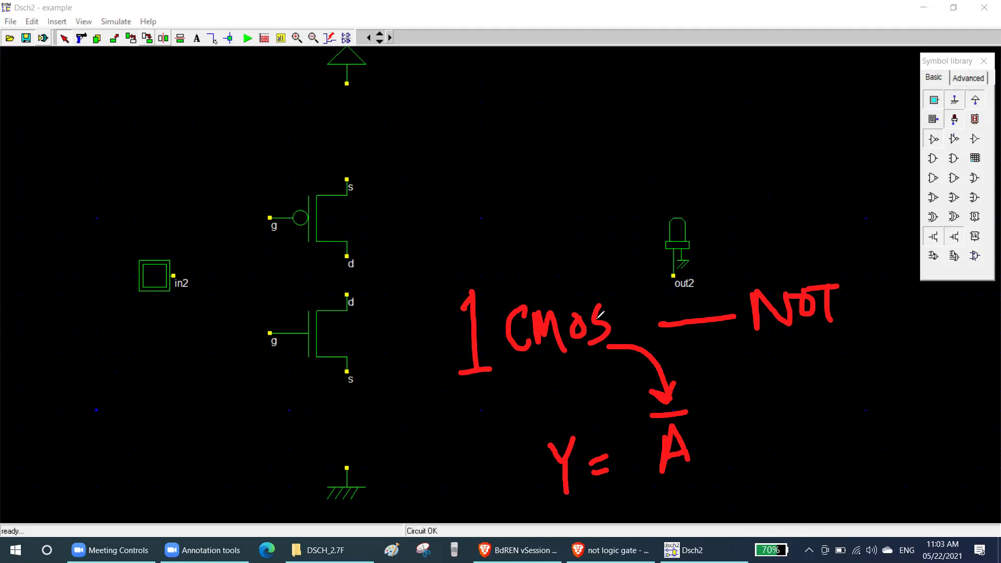
mouse_move(706, 399)
left_mouse_down()
mouse_move(632, 422)
mouse_move(711, 464)
mouse_move(704, 408)
left_mouse_up()
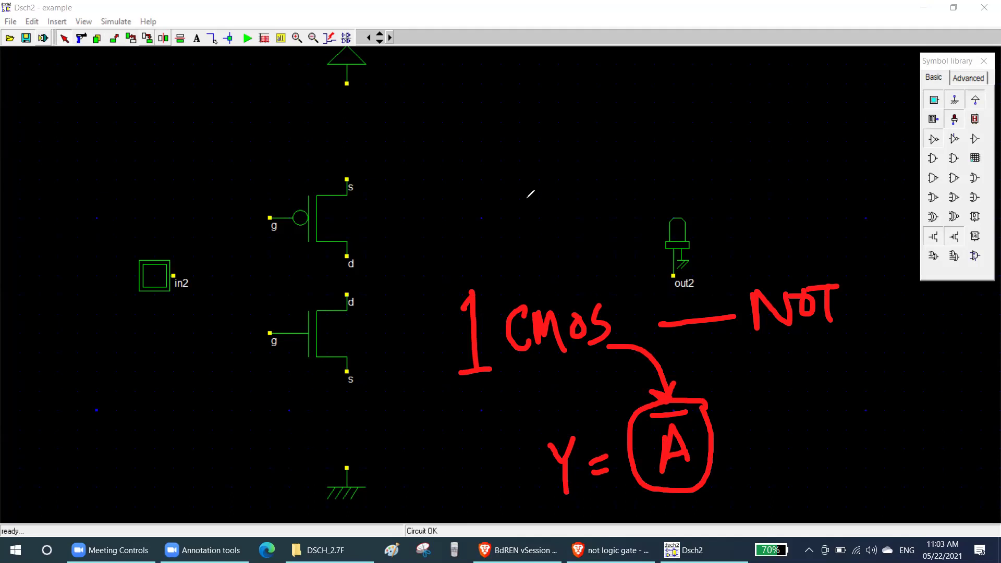
Step: Write NAND with the equation Y = AB overlined beneath it, and draw a box around NAND
mouse_move(92, 110)
left_mouse_down()
mouse_move(103, 107)
mouse_move(99, 126)
mouse_move(130, 128)
mouse_move(146, 116)
mouse_move(143, 103)
mouse_move(159, 121)
left_mouse_up()
mouse_move(39, 127)
left_mouse_down()
mouse_move(38, 149)
mouse_move(62, 146)
mouse_move(65, 111)
left_mouse_up()
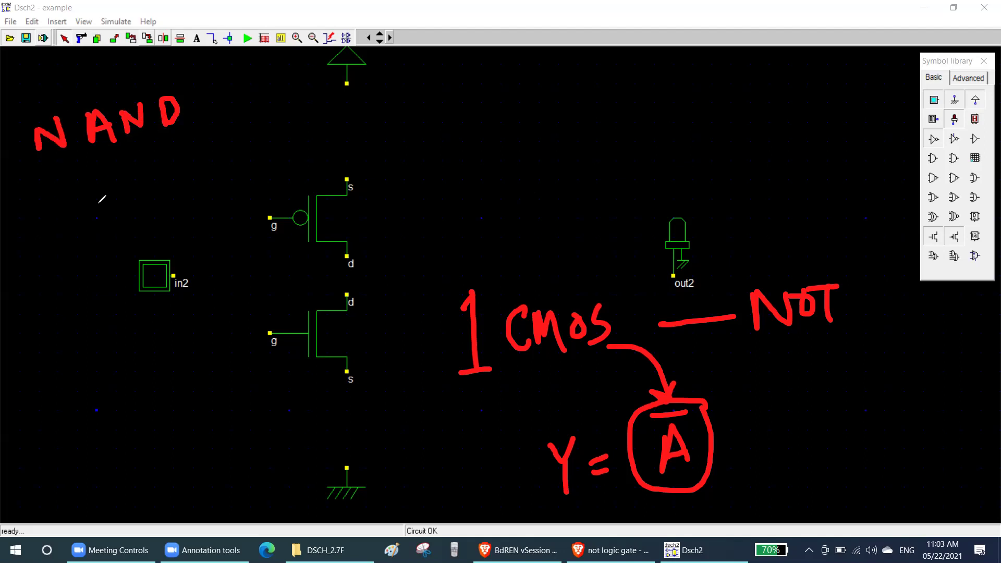
mouse_move(160, 239)
left_mouse_down()
mouse_move(167, 197)
mouse_move(193, 228)
left_mouse_up()
left_click_drag(166, 220, 214, 214)
mouse_move(76, 223)
left_mouse_down()
mouse_move(94, 271)
mouse_move(128, 235)
left_mouse_up()
left_click_drag(113, 249, 132, 241)
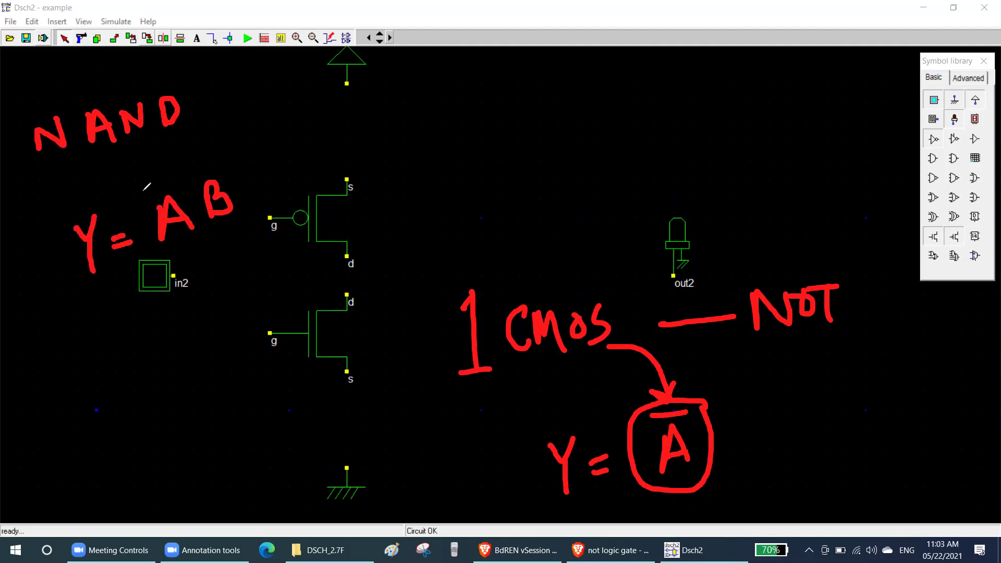
left_click_drag(142, 192, 230, 175)
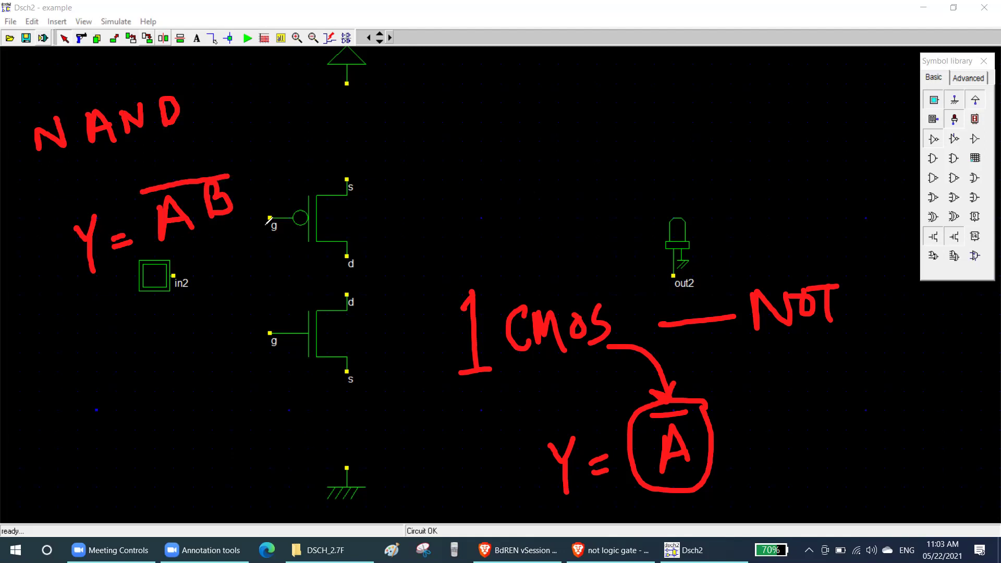
mouse_move(23, 160)
left_mouse_down()
mouse_move(203, 63)
mouse_move(18, 138)
mouse_move(15, 162)
left_mouse_up()
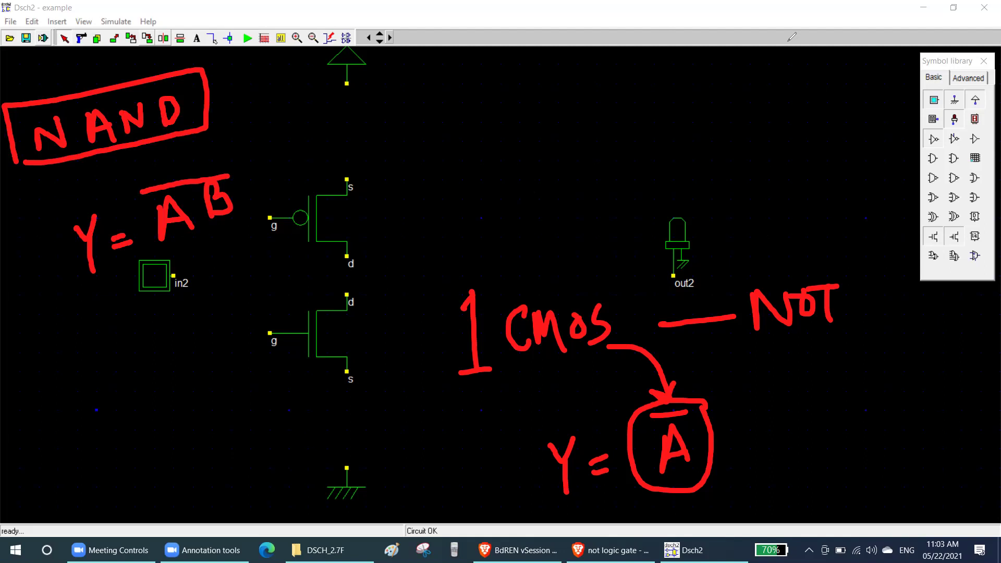
Step: Clear the handwritten notes and mark the NMOS and PMOS transistors with tick marks
left_click(791, 37)
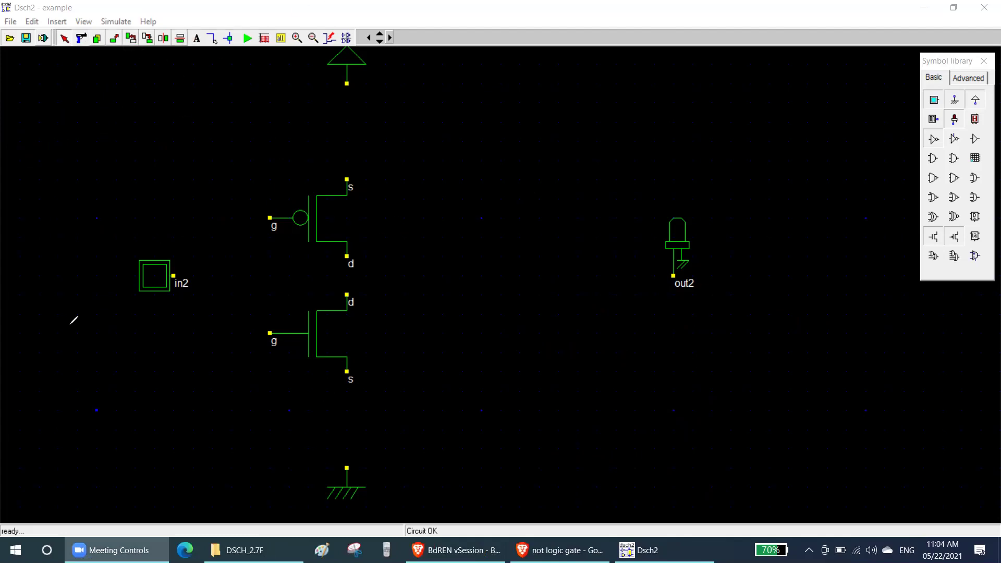
left_click_drag(339, 334, 383, 318)
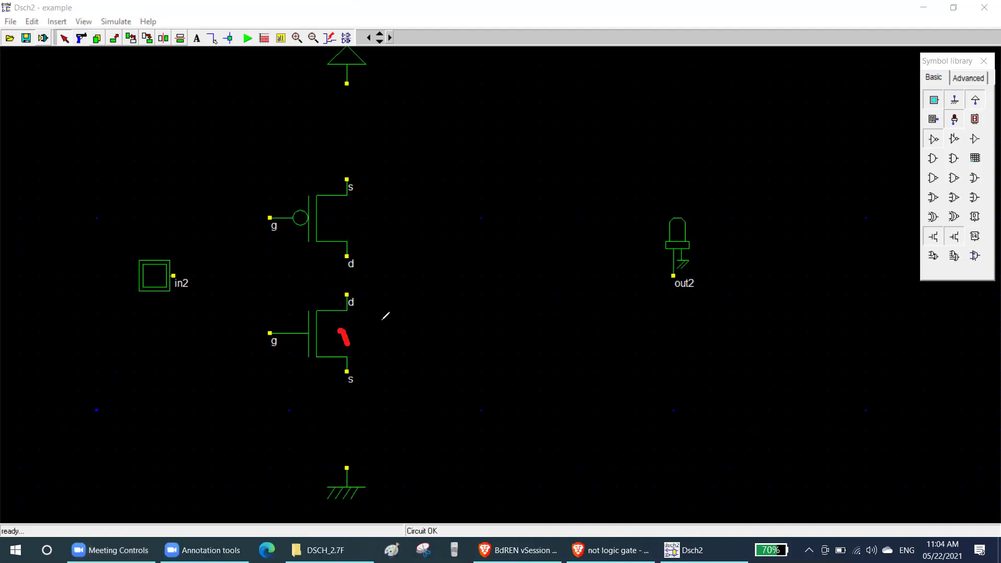
mouse_move(343, 214)
left_mouse_down()
mouse_move(354, 223)
mouse_move(384, 206)
left_mouse_up()
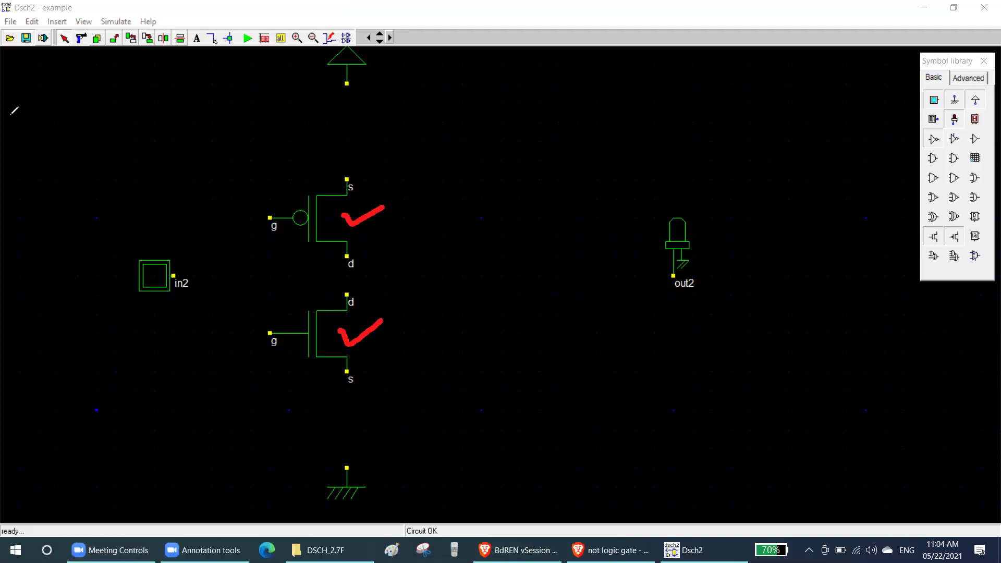
Step: Write A·B with a bar over it beside the schematic and erase the two tick marks on the transistors
mouse_move(13, 86)
left_mouse_down()
mouse_move(4, 126)
mouse_move(33, 126)
left_mouse_up()
mouse_move(51, 88)
left_mouse_down()
mouse_move(62, 111)
mouse_move(78, 108)
mouse_move(65, 119)
left_mouse_up()
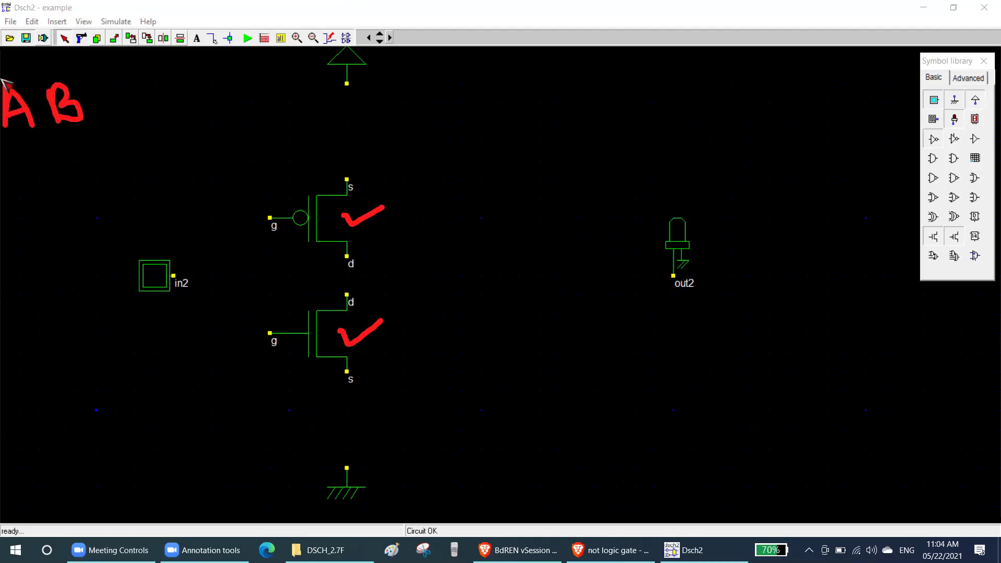
left_click_drag(3, 66, 73, 67)
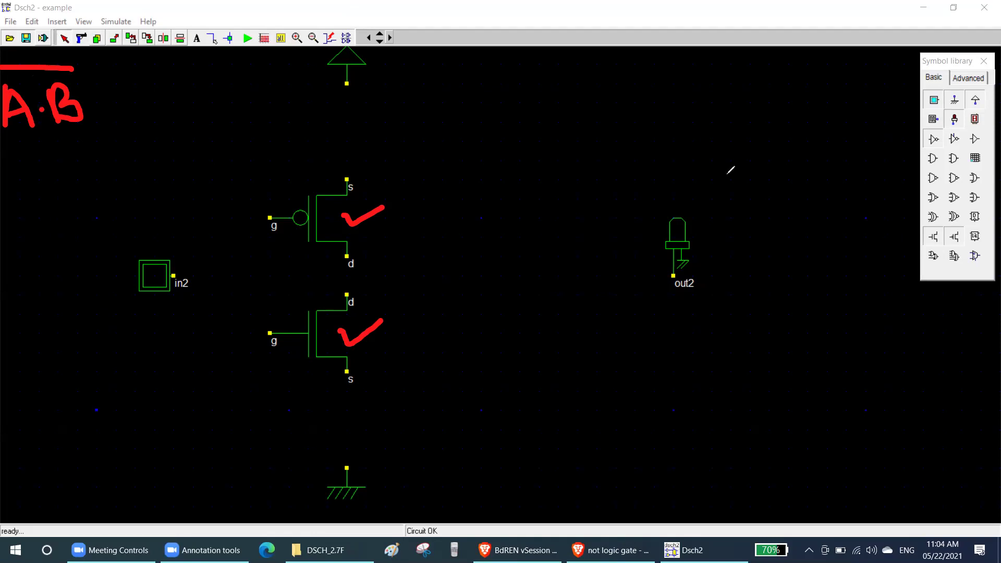
left_click_drag(344, 373, 396, 350)
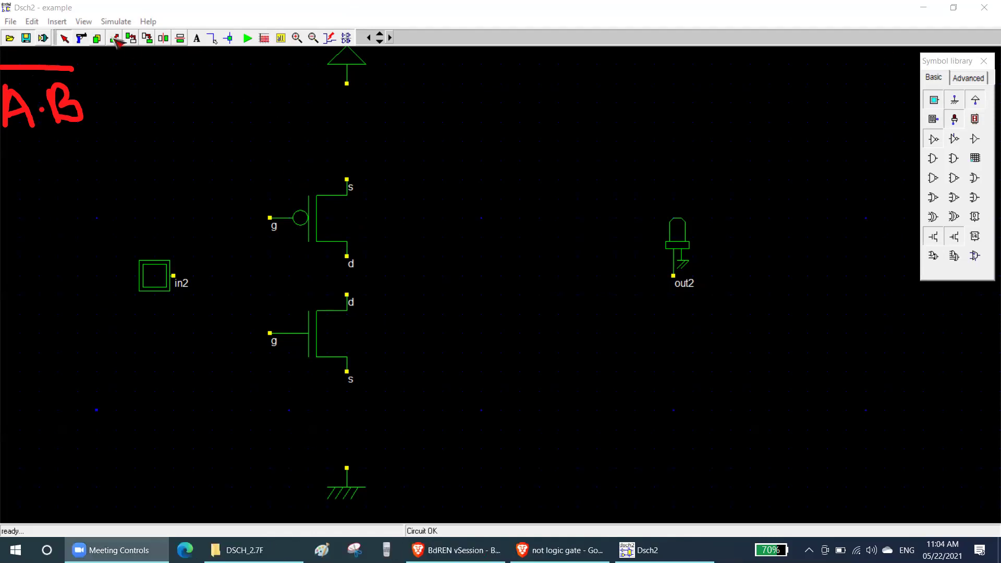
Step: Duplicate the NMOS and PMOS transistors, and place the two PMOS transistors side by side below the supply symbol
mouse_move(319, 342)
left_mouse_down()
mouse_move(445, 341)
mouse_move(250, 343)
mouse_move(324, 328)
left_mouse_up()
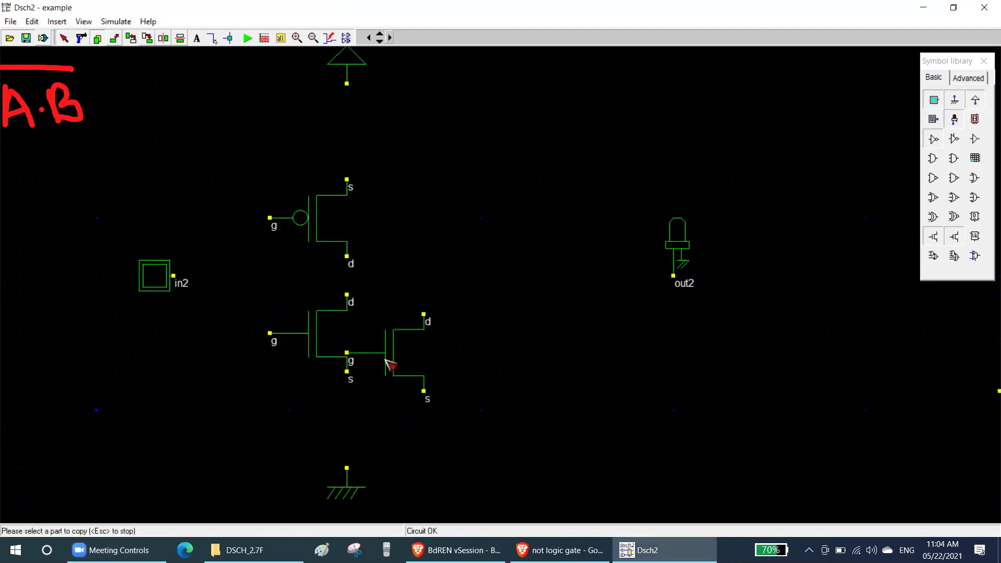
left_click_drag(314, 226, 375, 225)
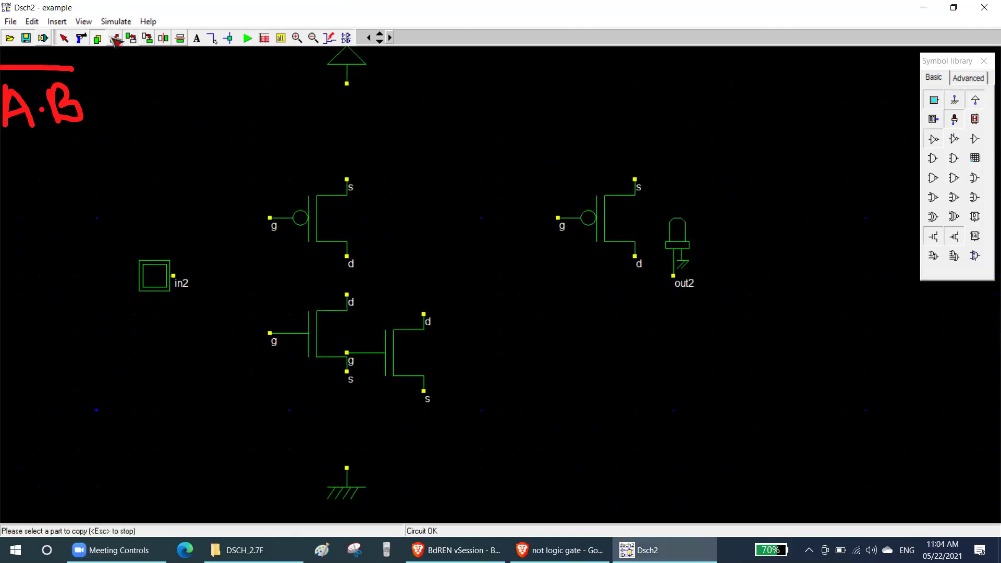
left_click(79, 40)
left_click_drag(614, 228, 460, 228)
left_click_drag(328, 219, 247, 166)
left_click_drag(476, 194, 412, 150)
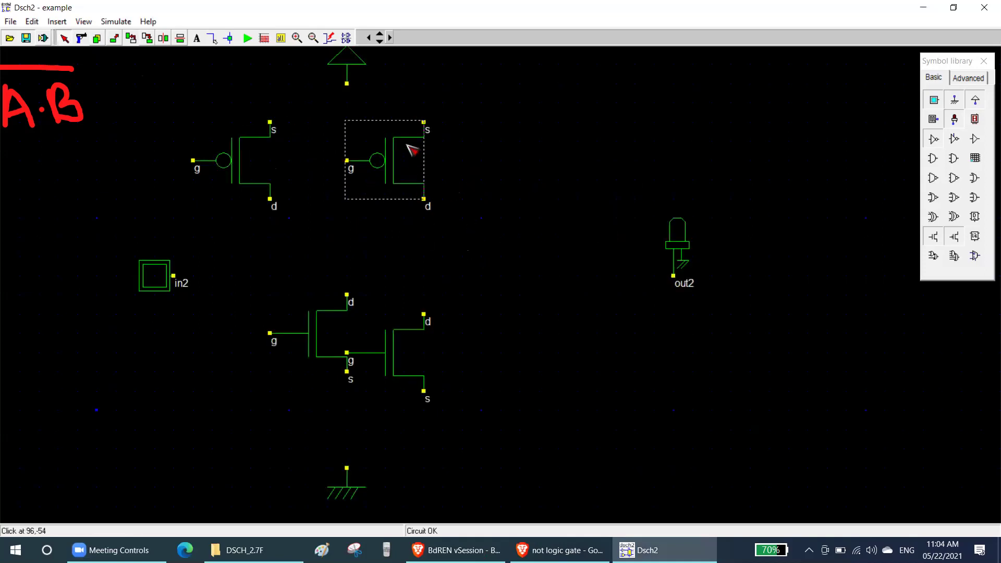
left_click(594, 202)
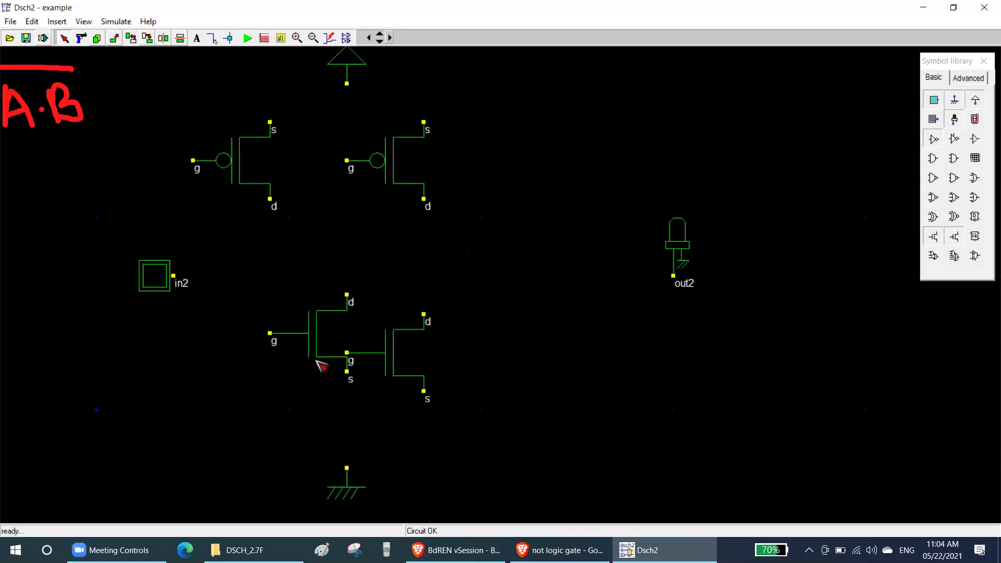
Step: Stack the two NMOS transistors vertically above the ground symbol and move the output LED closer to the transistors
left_click_drag(319, 364, 319, 345)
left_click(365, 363)
left_click(421, 373)
left_click_drag(421, 372, 344, 429)
left_click(347, 495)
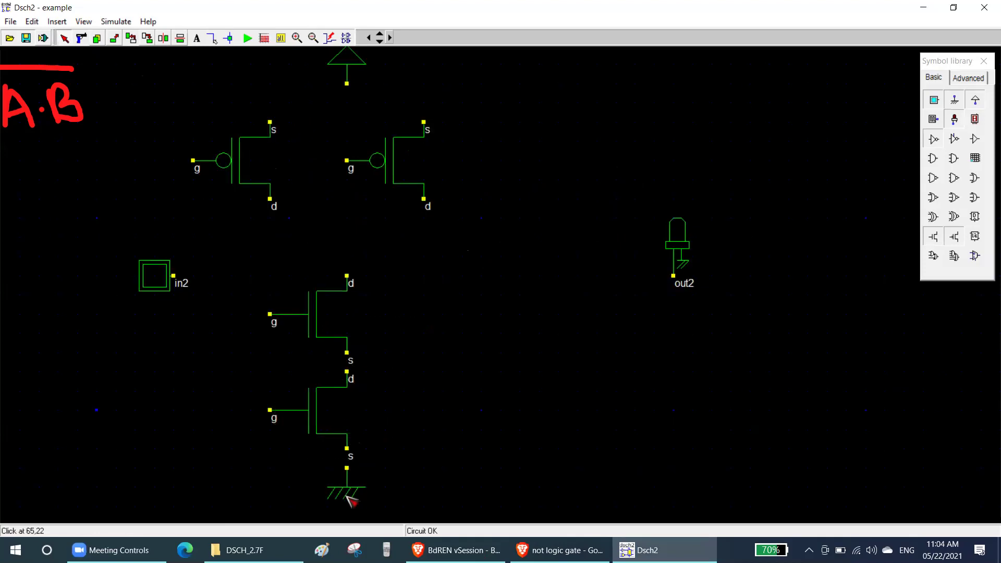
left_click_drag(666, 236, 522, 199)
Step: Move the input button farther from the transistors and rename its pin A
left_click(147, 250)
left_click_drag(156, 284, 118, 247)
double_click(119, 248)
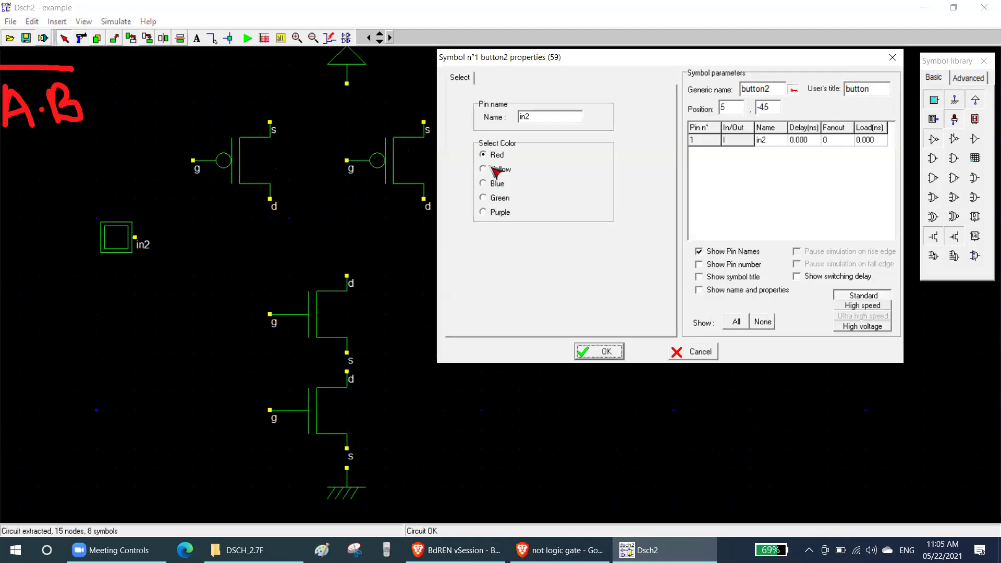
left_click_drag(553, 117, 480, 125)
type("A")
key("Return")
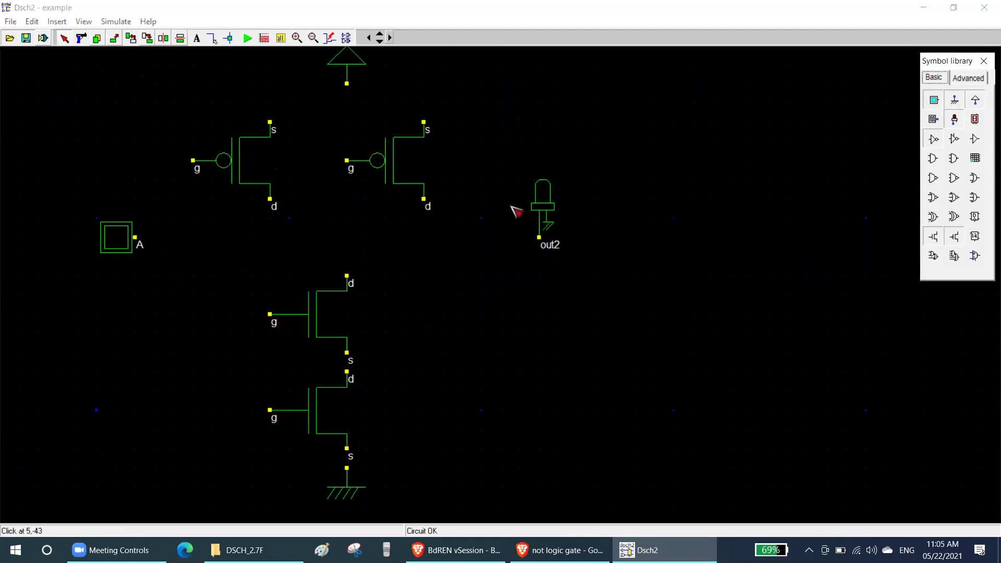
Step: Add a second input button directly below A and name its pin B
left_click(934, 99)
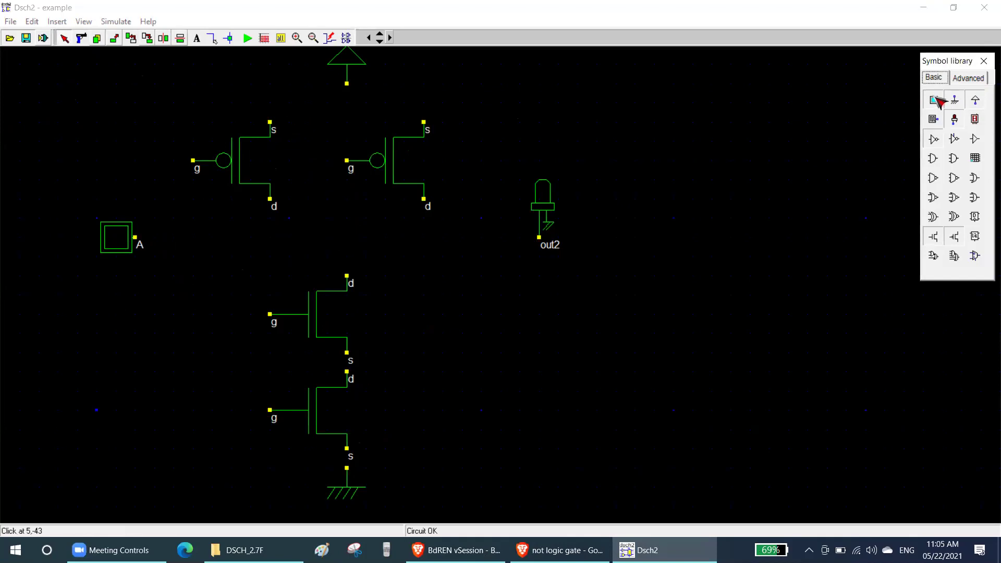
left_click(337, 3)
left_click_drag(936, 98, 297, 225)
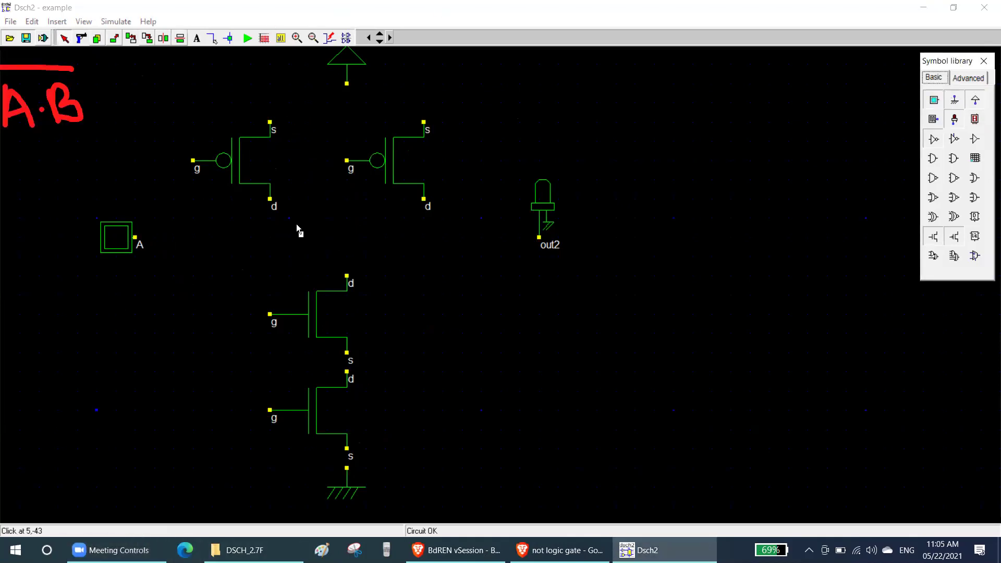
left_click(134, 295)
double_click(117, 284)
key("shift+Home")
type("B")
key("Return")
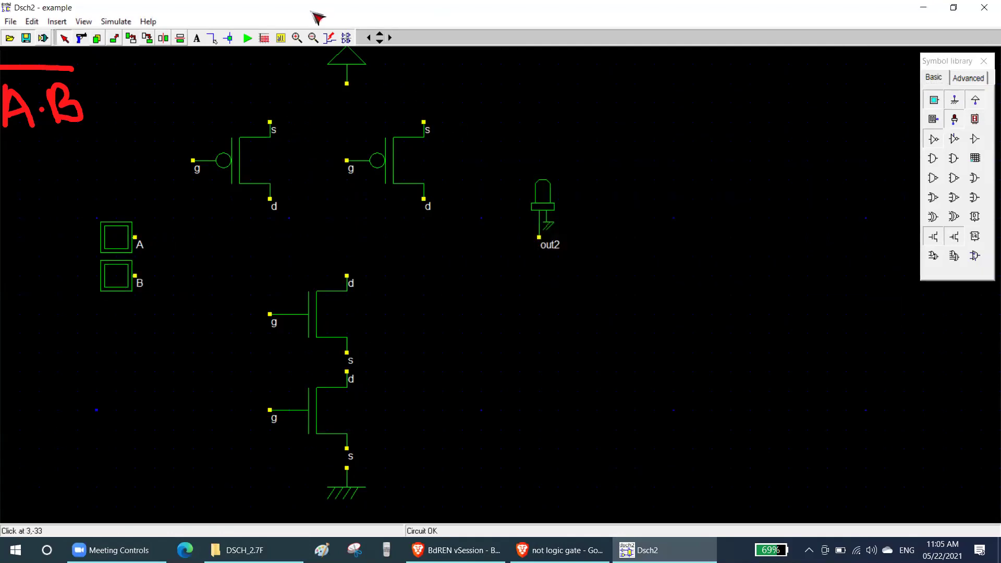
Step: Wire the two PMOS transistors in parallel by joining their sources together and their drains together
left_click(212, 39)
left_click_drag(271, 123, 269, 103)
left_click_drag(424, 104, 423, 122)
left_click_drag(270, 200, 269, 217)
left_click_drag(386, 227, 423, 200)
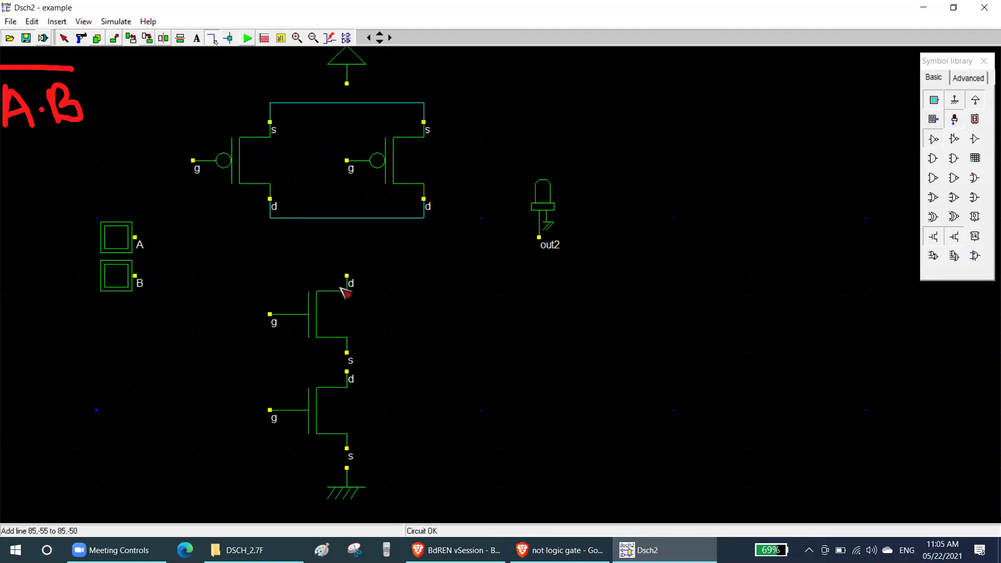
Step: Wire the two NMOS transistors in series between the PMOS drains and ground, and connect the supply to the PMOS sources
left_click_drag(346, 353, 346, 371)
left_click_drag(348, 455, 346, 467)
left_click_drag(347, 275, 346, 217)
left_click_drag(350, 88, 347, 103)
Step: Circle and tick each of the four transistors, and clear all the handwritten marks
left_click_drag(292, 136, 295, 140)
mouse_move(359, 284)
left_mouse_down()
mouse_move(346, 360)
mouse_move(360, 294)
left_mouse_up()
mouse_move(456, 140)
left_mouse_down()
mouse_move(372, 130)
mouse_move(453, 157)
mouse_move(455, 148)
left_mouse_up()
mouse_move(360, 387)
left_mouse_down()
mouse_move(369, 393)
mouse_move(359, 434)
mouse_move(376, 401)
left_mouse_up()
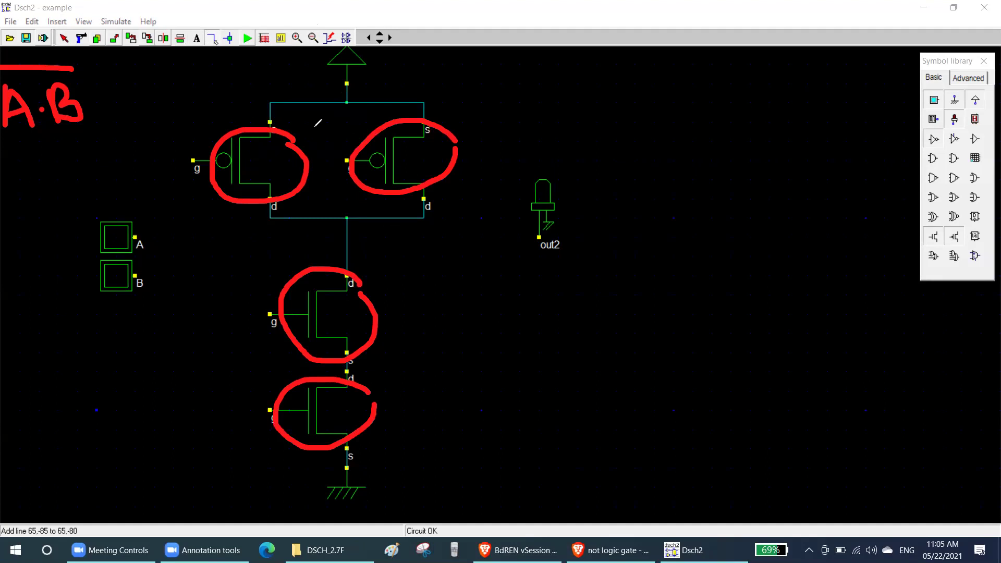
left_click_drag(271, 164, 313, 128)
left_click_drag(426, 159, 484, 138)
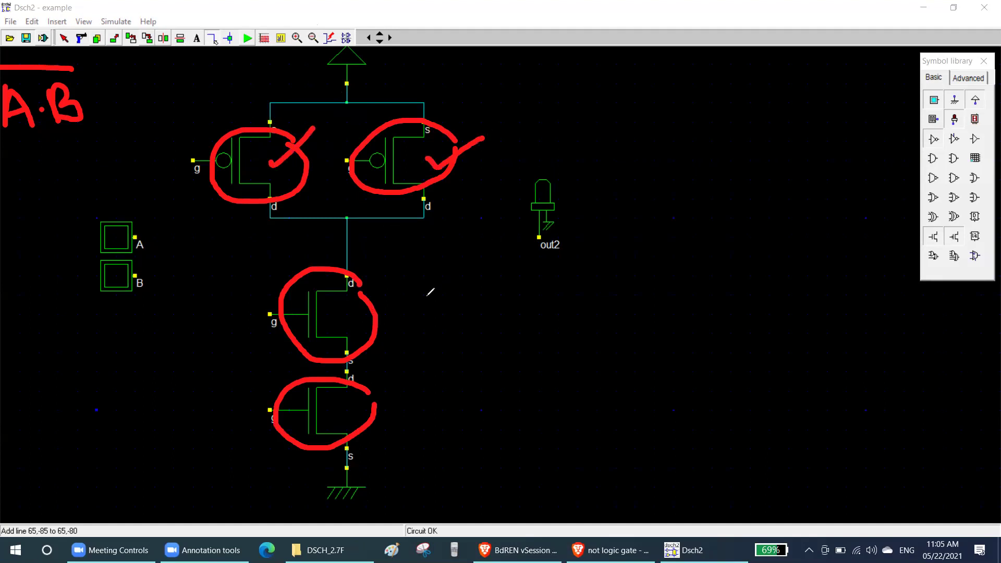
left_click_drag(371, 312, 438, 286)
left_click_drag(343, 417, 400, 410)
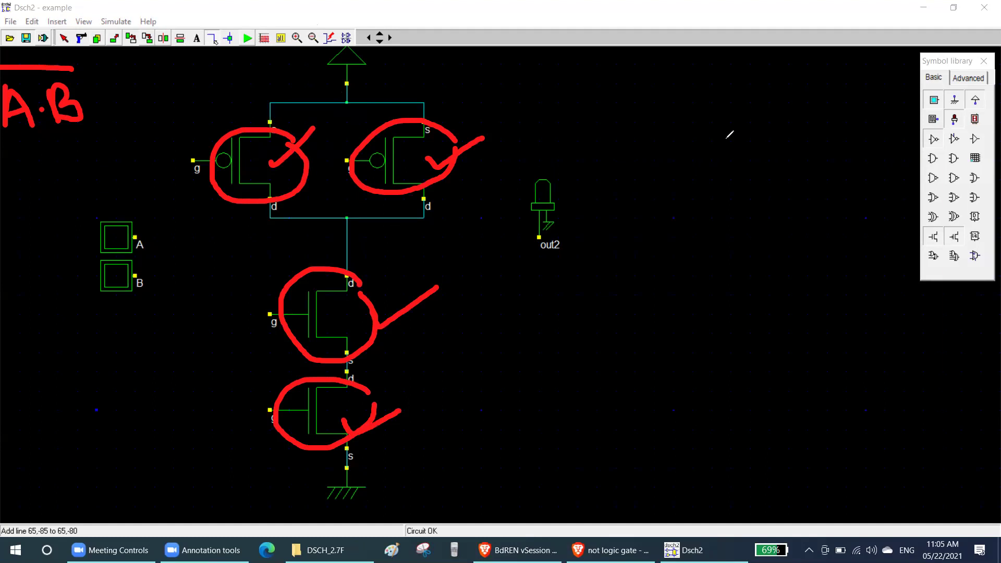
left_click(727, 138)
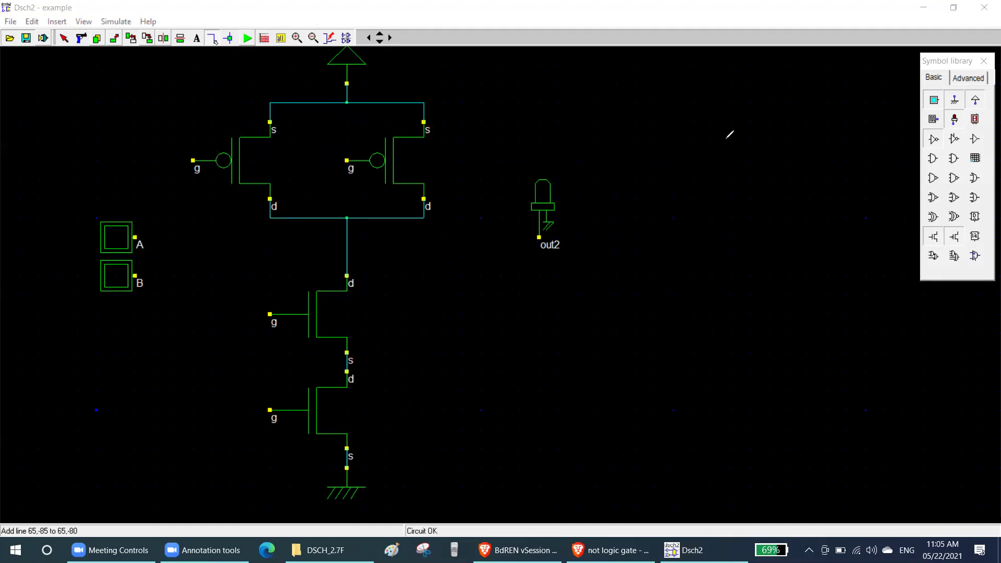
left_click(726, 138)
Step: Wire input A to the gates of the left PMOS and the upper NMOS, and briefly circle that pair
left_click(212, 37)
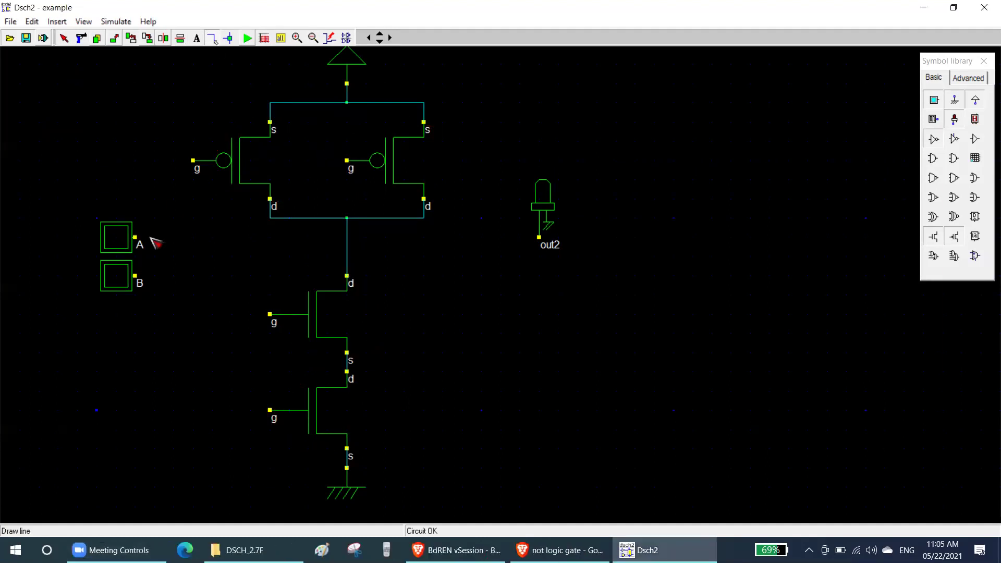
left_click(182, 242)
left_click(180, 238)
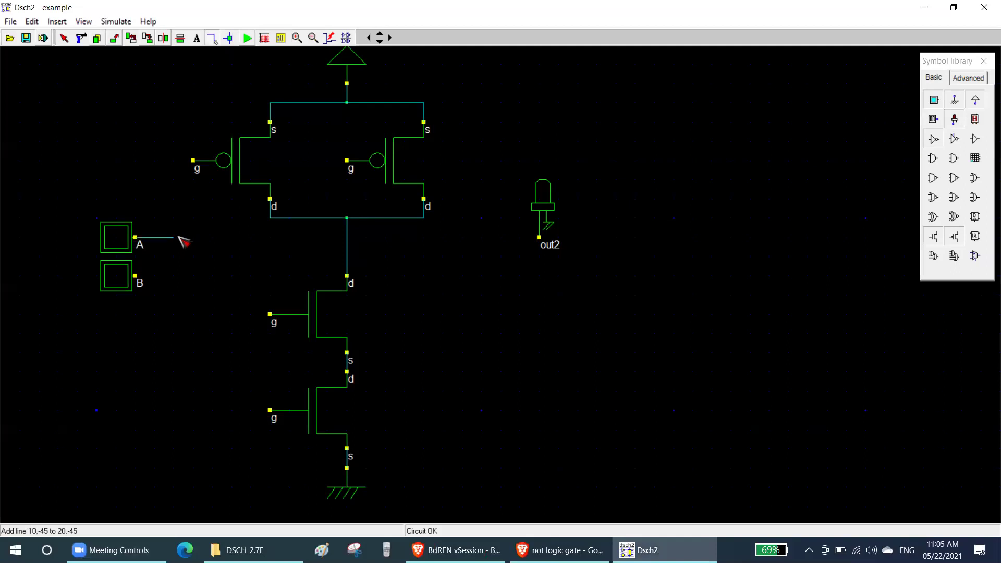
left_click(192, 161)
left_click(272, 320)
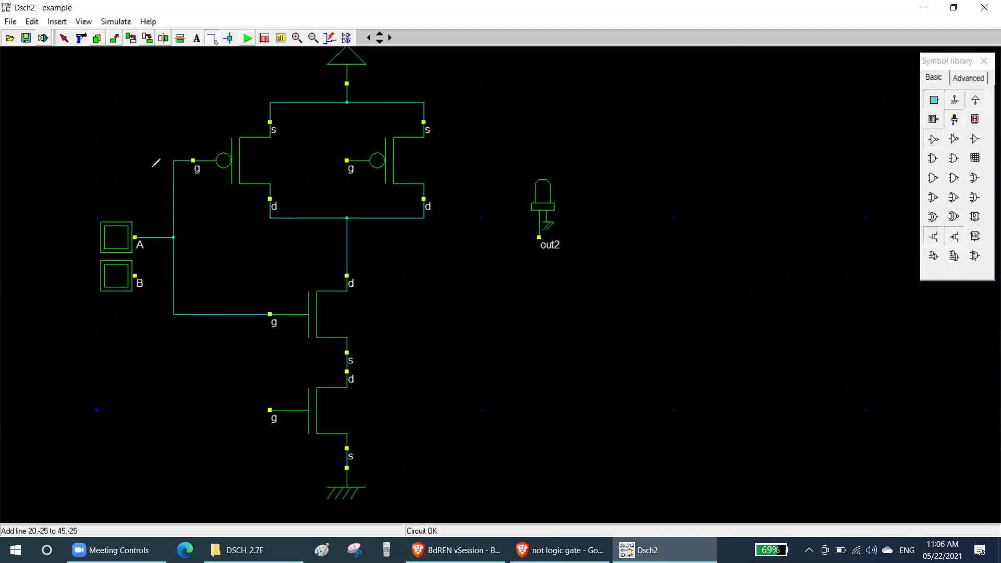
mouse_move(296, 150)
left_mouse_down()
mouse_move(357, 359)
mouse_move(294, 153)
left_mouse_up()
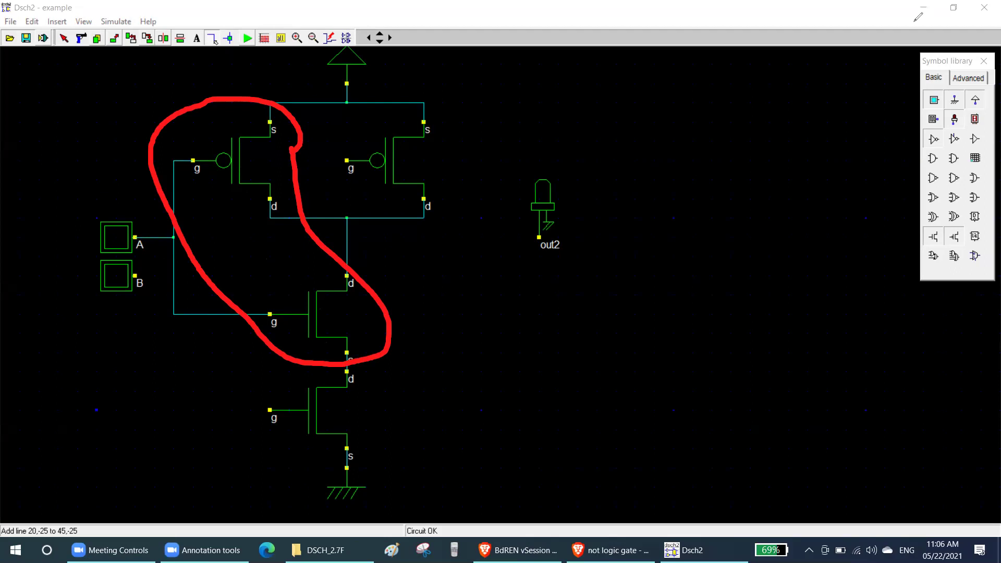
left_click(914, 22)
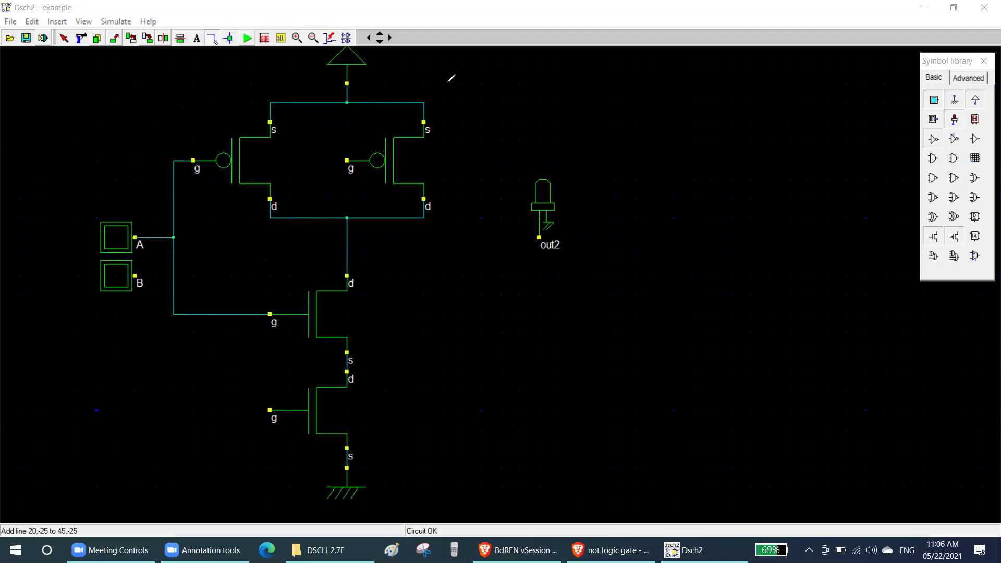
Step: Wire input B to the gates of the right PMOS and the lower NMOS
left_click_drag(135, 275, 288, 275)
left_click(288, 161)
left_click(346, 161)
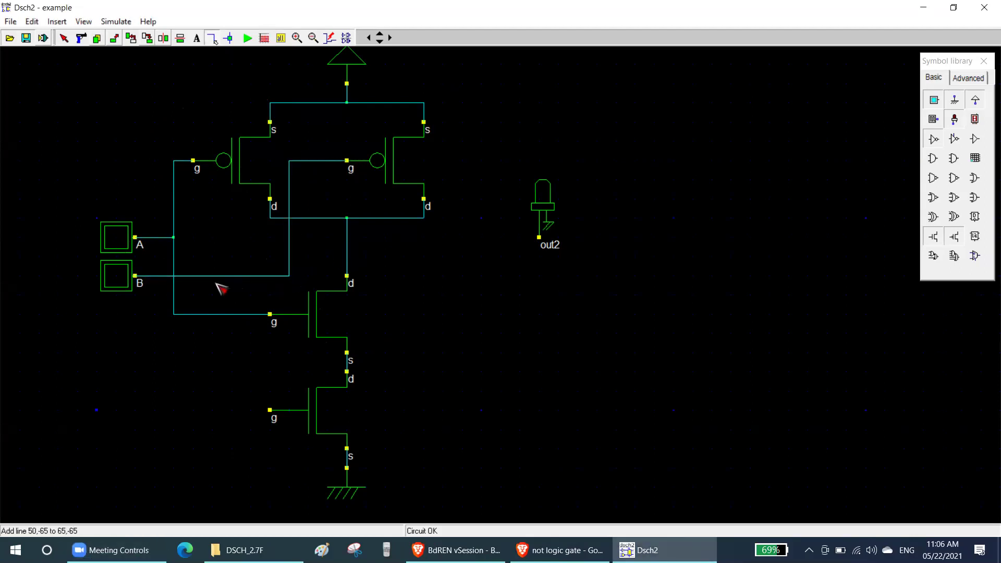
left_click(270, 410)
left_click(231, 410)
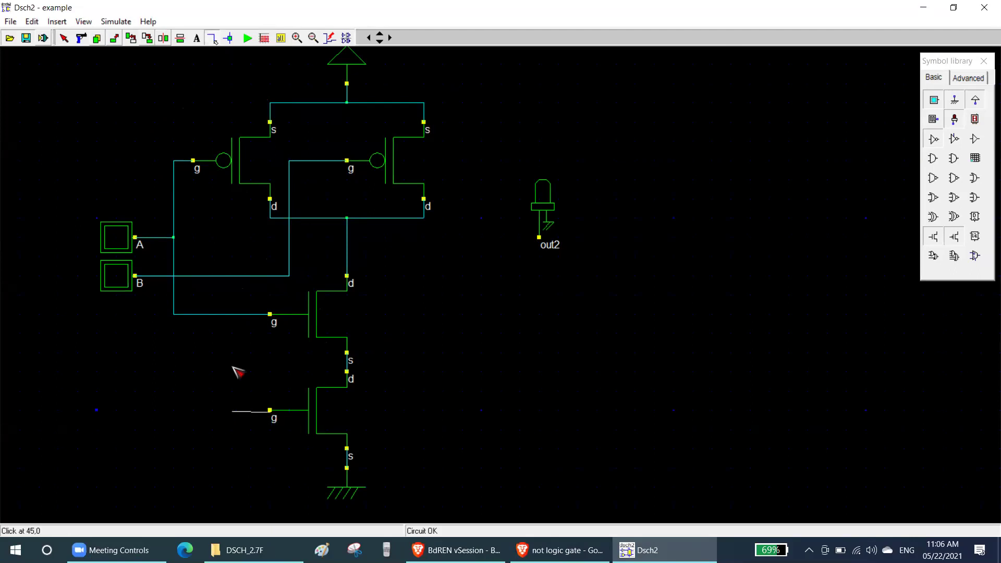
left_click(231, 275)
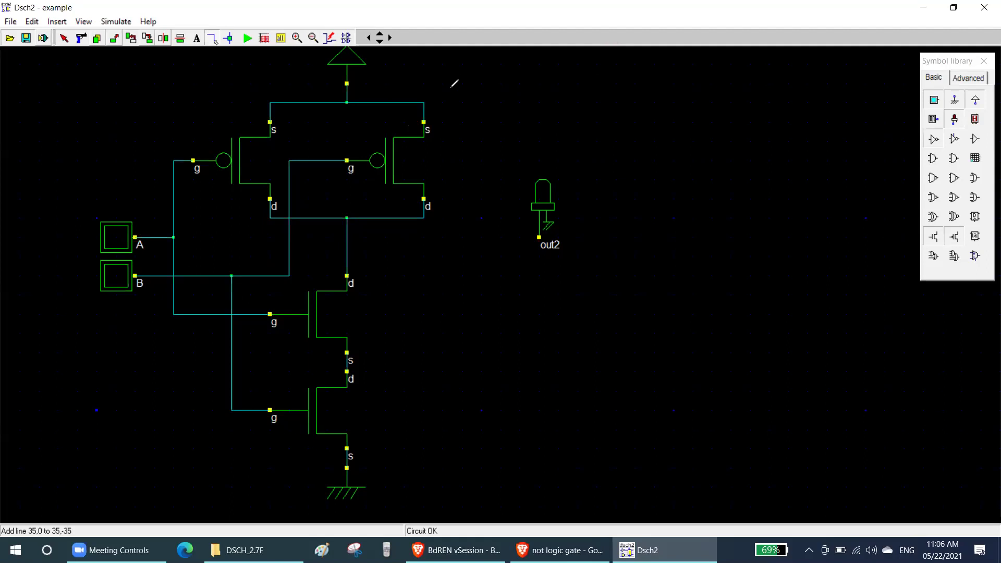
Step: Circle the PMOS pair and the NMOS pair, highlight the wire joining them as the output point, and clear the marks
mouse_move(465, 87)
left_mouse_down()
mouse_move(358, 65)
mouse_move(175, 115)
mouse_move(224, 210)
mouse_move(388, 243)
mouse_move(467, 104)
mouse_move(467, 83)
left_mouse_up()
mouse_move(390, 281)
left_mouse_down()
mouse_move(305, 265)
mouse_move(269, 433)
mouse_move(390, 408)
mouse_move(397, 282)
left_mouse_up()
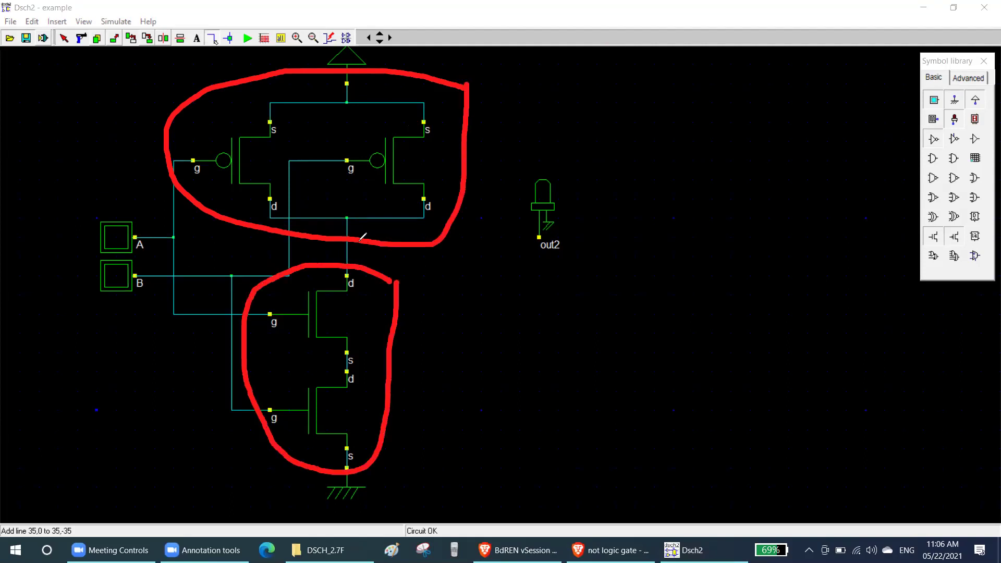
left_click_drag(346, 251, 548, 236)
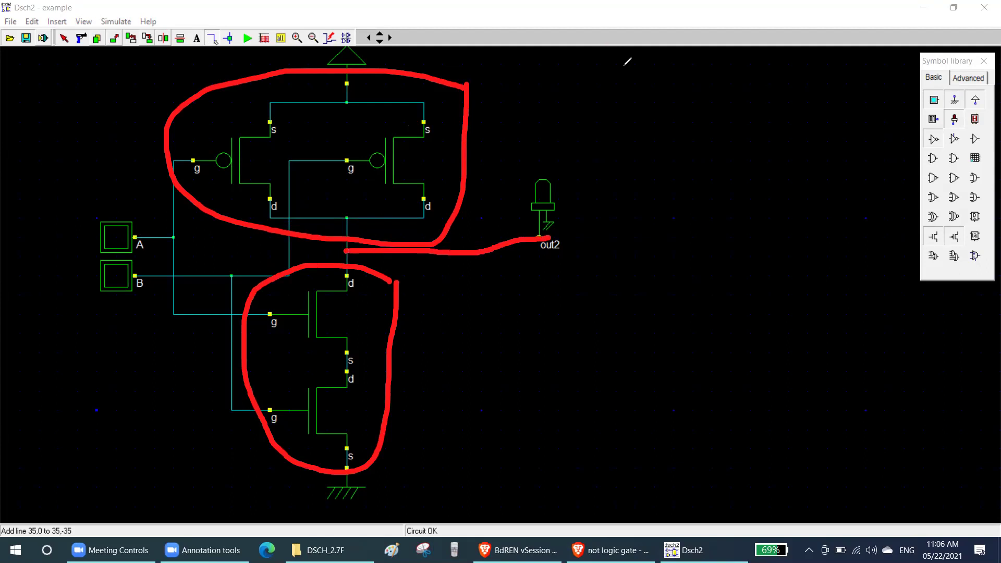
left_click(356, 250)
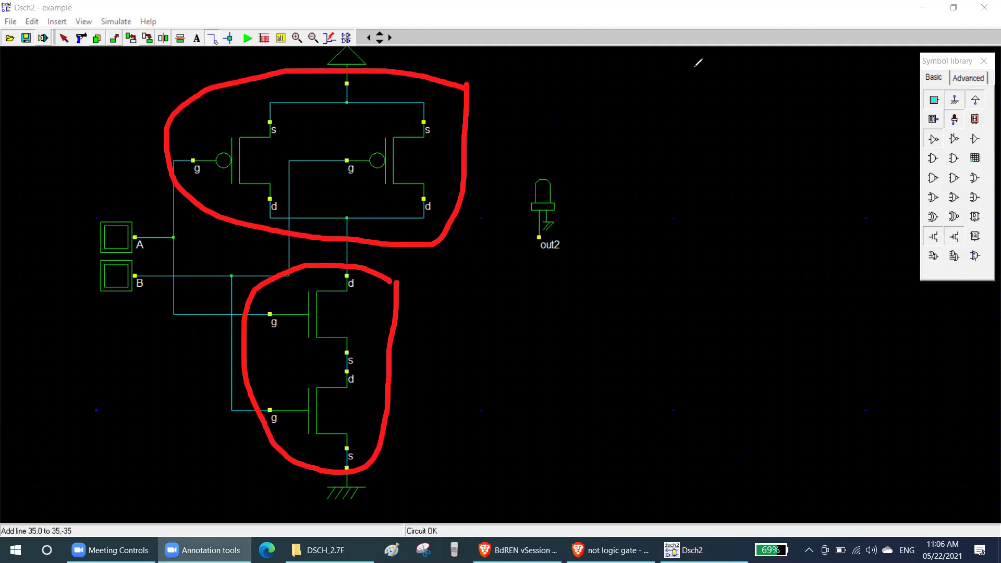
mouse_move(256, 280)
left_mouse_down()
mouse_move(356, 231)
mouse_move(348, 263)
mouse_move(347, 220)
mouse_move(349, 265)
mouse_move(348, 219)
left_mouse_up()
left_click_drag(353, 271, 354, 225)
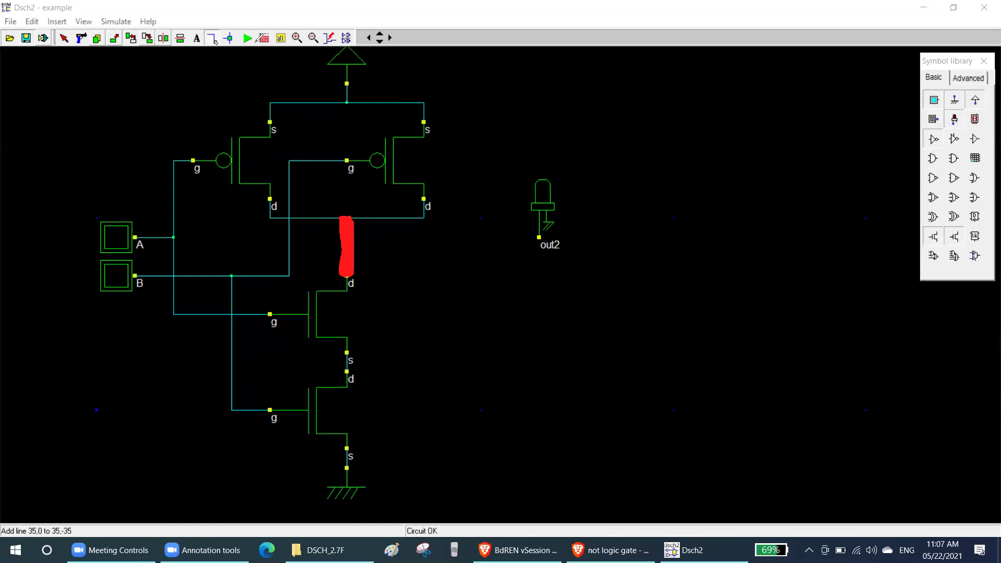
left_click(297, 37)
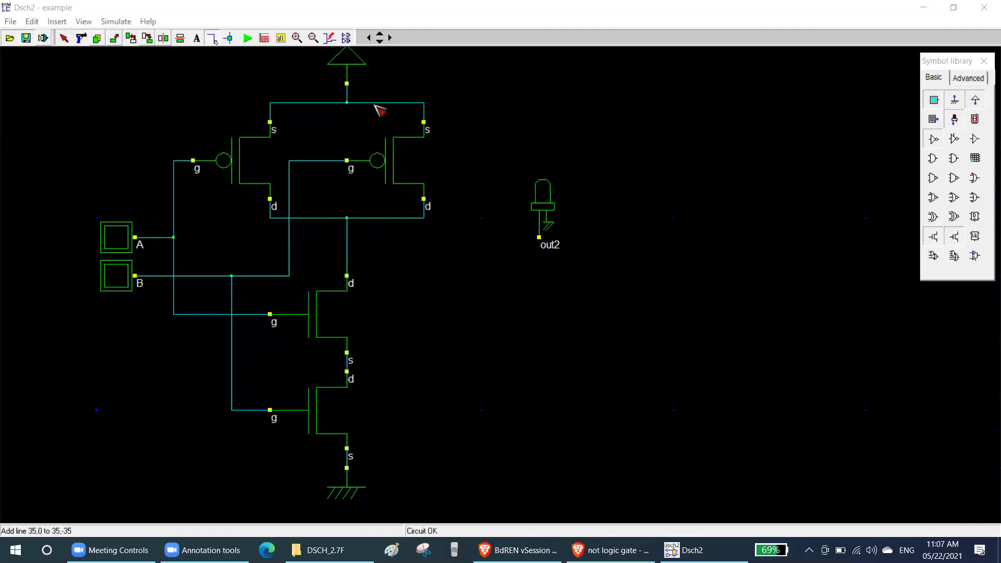
Step: Wire the output LED to the vertical connection between the PMOS drains and the upper NMOS drain
left_click_drag(539, 238, 348, 242)
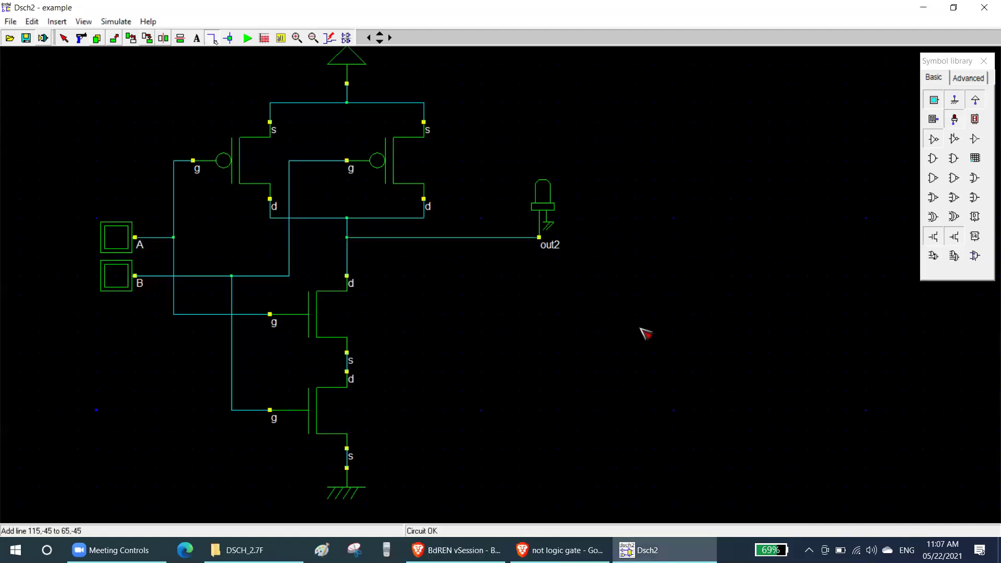
Step: Rename the output LED's pin to Y
left_click(63, 37)
double_click(545, 206)
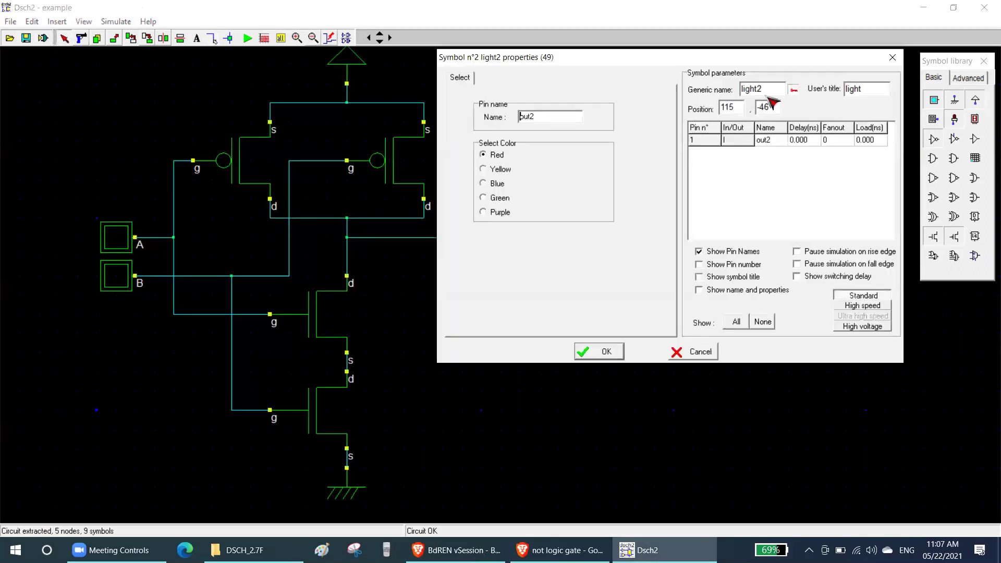
double_click(527, 116)
type("Y")
key("Return")
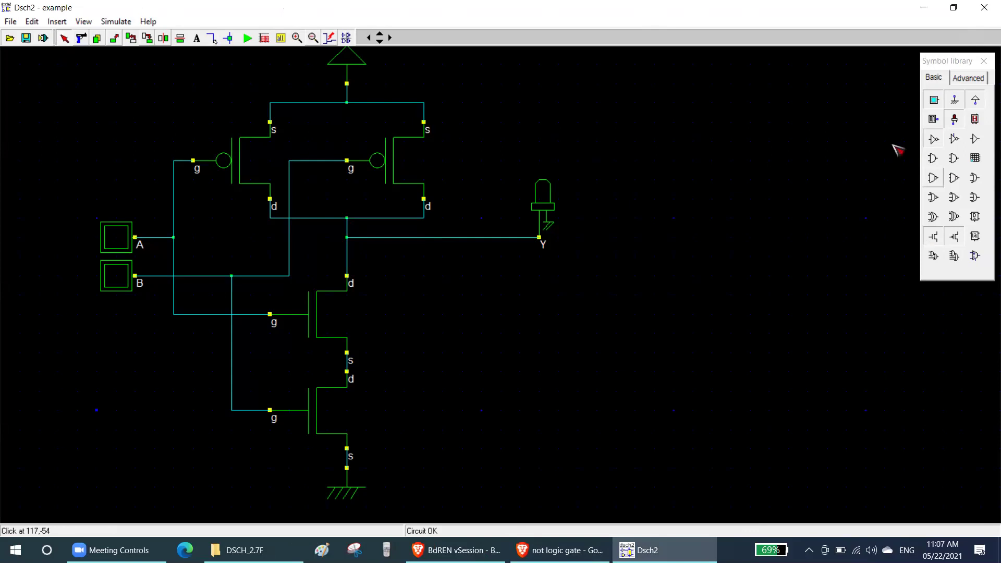
Step: Draw an empty truth table beside the circuit, with a header row, four rows below it and three columns
left_click(117, 550)
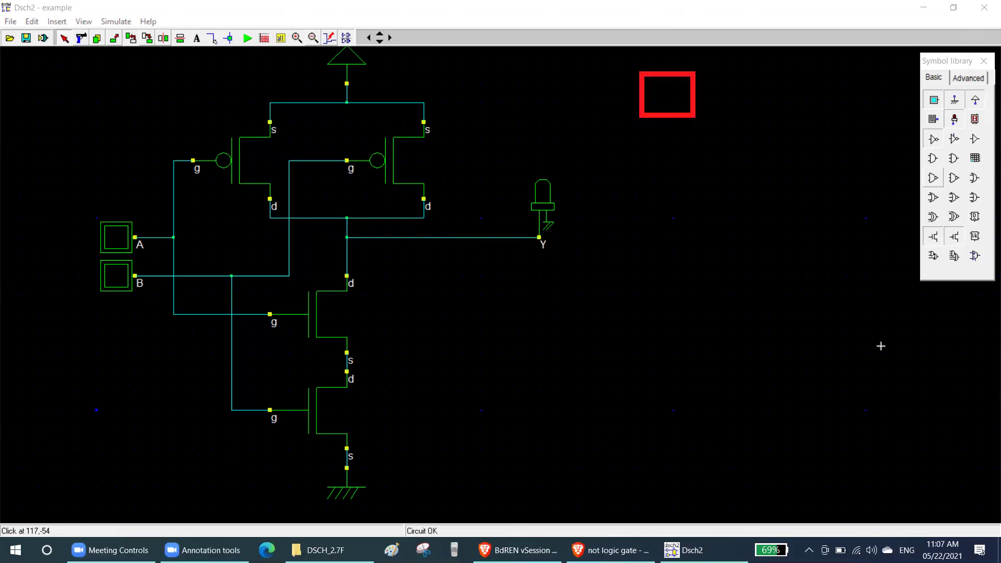
left_click_drag(646, 135, 886, 137)
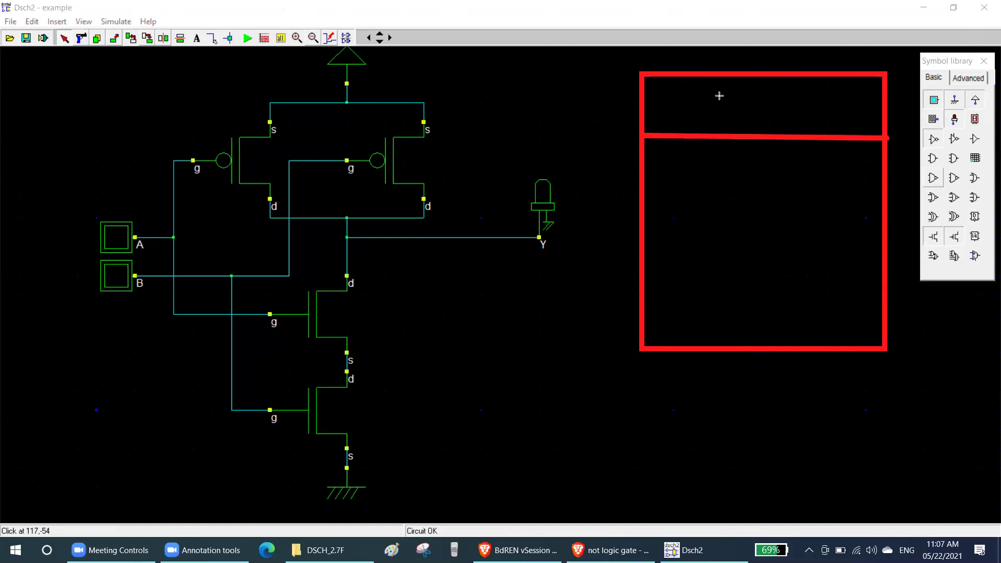
mouse_move(827, 72)
left_mouse_down()
mouse_move(818, 333)
mouse_move(829, 348)
left_mouse_up()
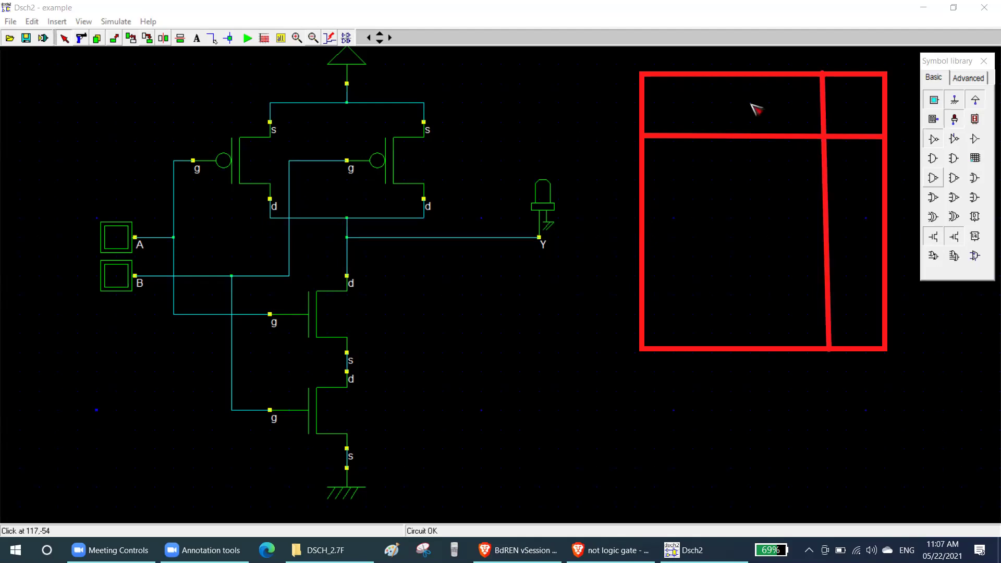
left_click_drag(644, 240, 876, 240)
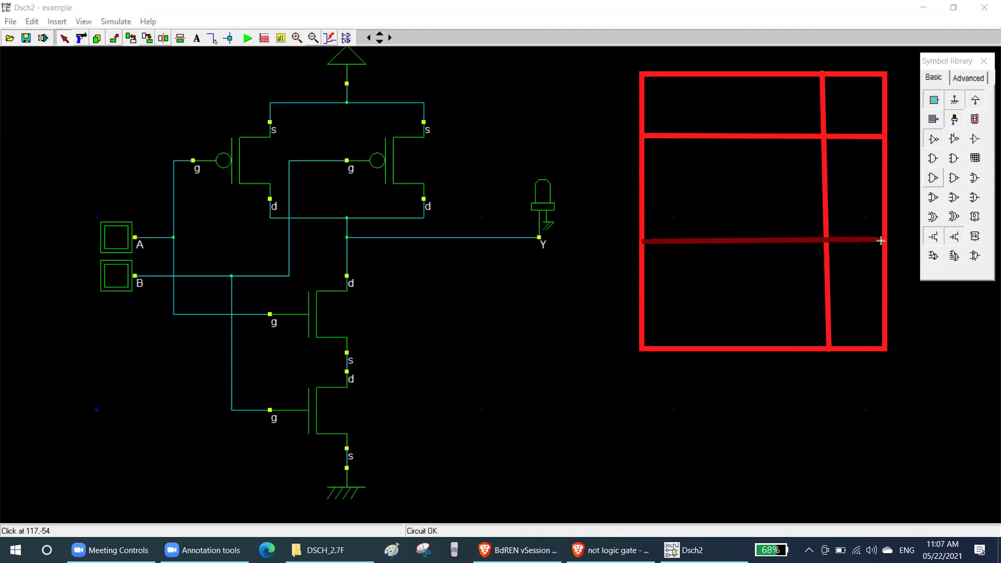
left_click_drag(644, 187, 881, 185)
left_click_drag(645, 297, 881, 294)
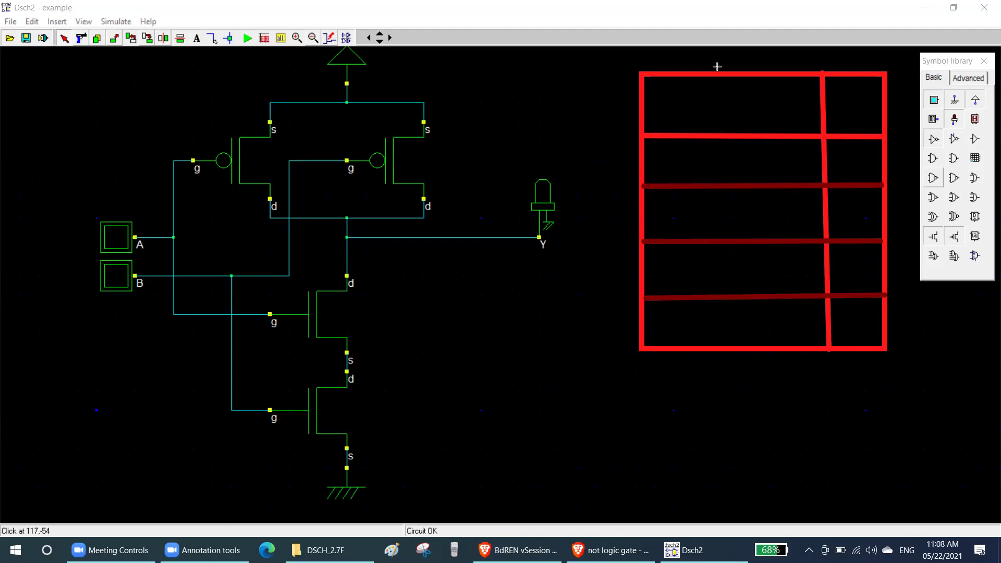
left_click_drag(732, 75, 735, 358)
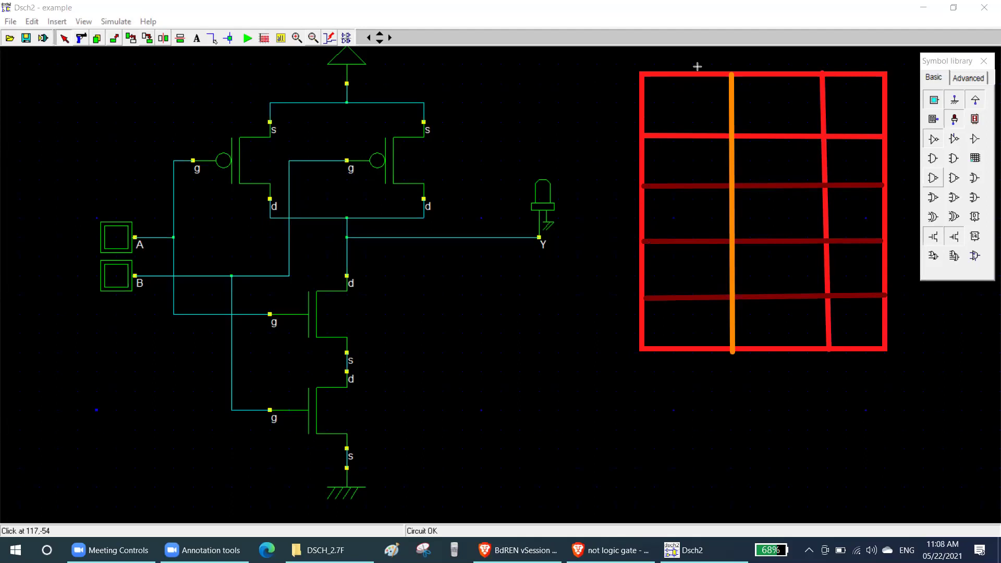
Step: Thicken the truth table's line under the header row and the divider before the last column in red
left_click_drag(644, 132, 879, 132)
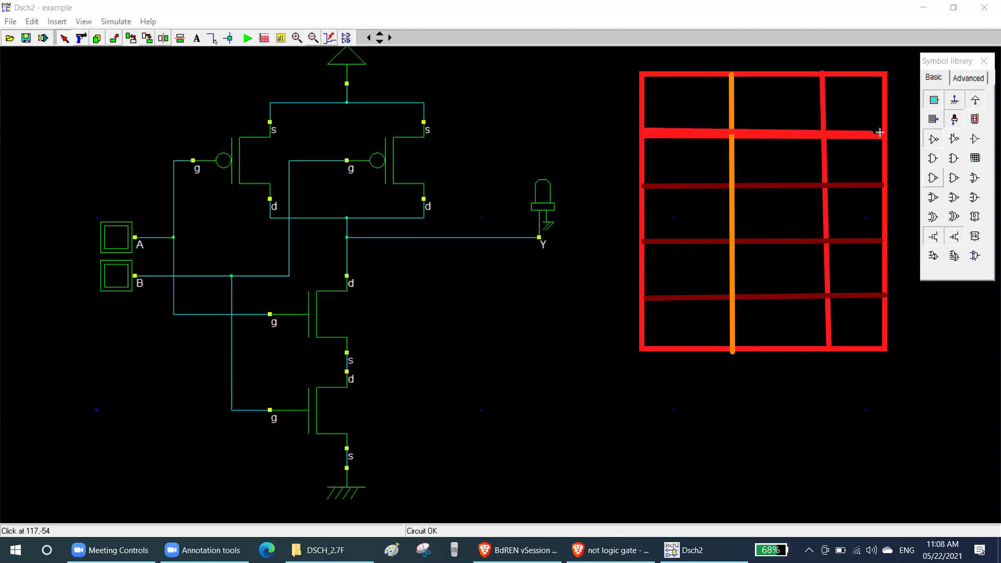
left_click_drag(815, 75, 822, 350)
left_click_drag(816, 75, 826, 350)
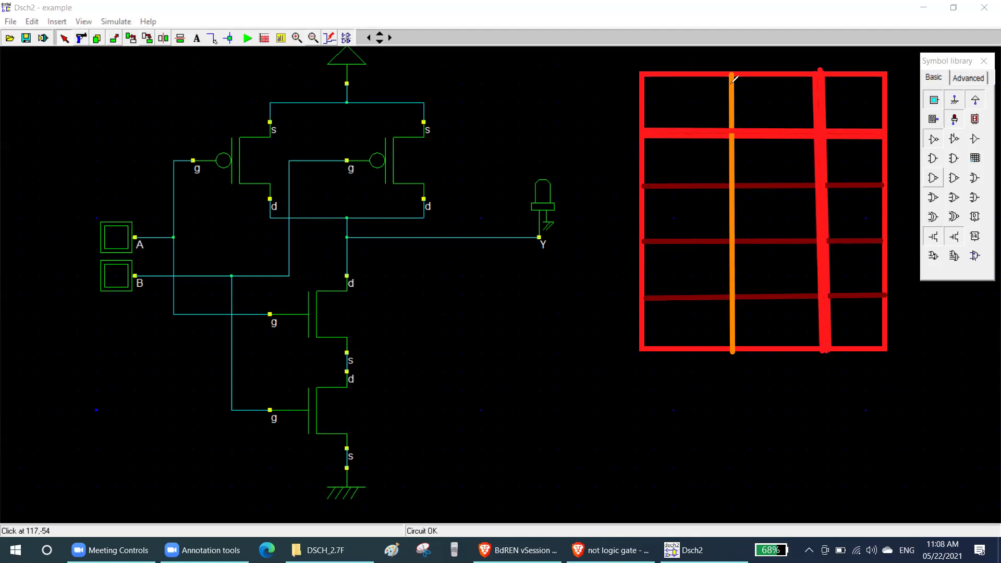
Step: Head the truth table's columns A, B and Y in blue, undoing the first red A
mouse_move(698, 83)
left_mouse_down()
mouse_move(686, 123)
mouse_move(711, 124)
mouse_move(712, 101)
left_mouse_up()
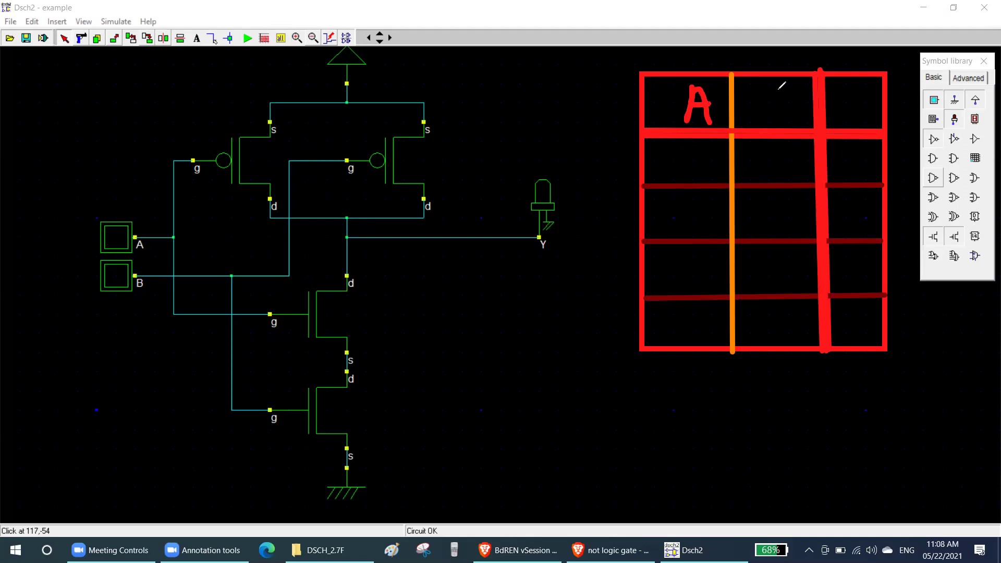
key("ctrl+z")
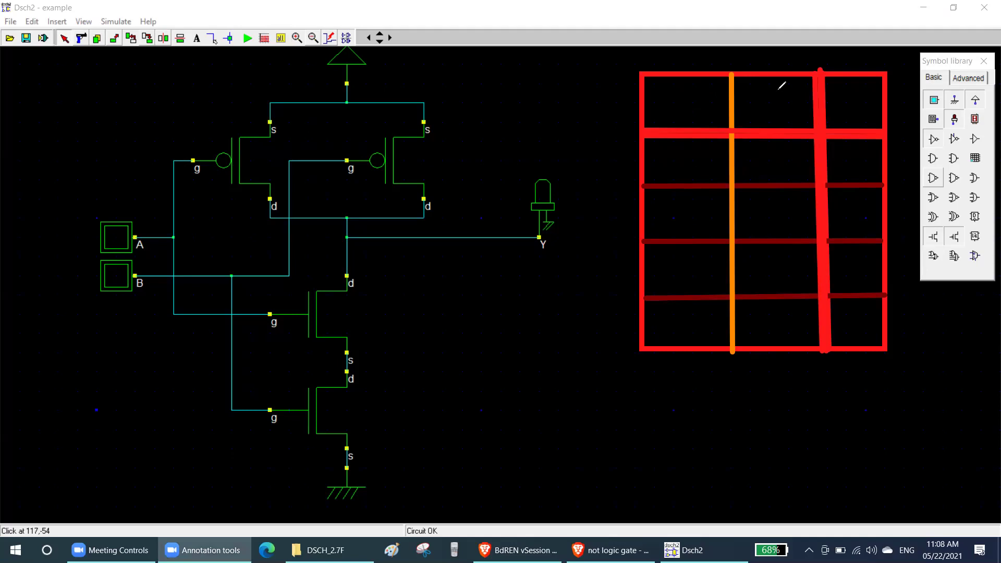
mouse_move(680, 81)
left_mouse_down()
mouse_move(675, 118)
mouse_move(697, 112)
mouse_move(694, 100)
left_mouse_up()
mouse_move(767, 91)
left_mouse_down()
mouse_move(774, 114)
mouse_move(791, 107)
mouse_move(770, 114)
left_mouse_up()
mouse_move(845, 89)
left_mouse_down()
mouse_move(861, 95)
mouse_move(865, 82)
mouse_move(856, 126)
left_mouse_up()
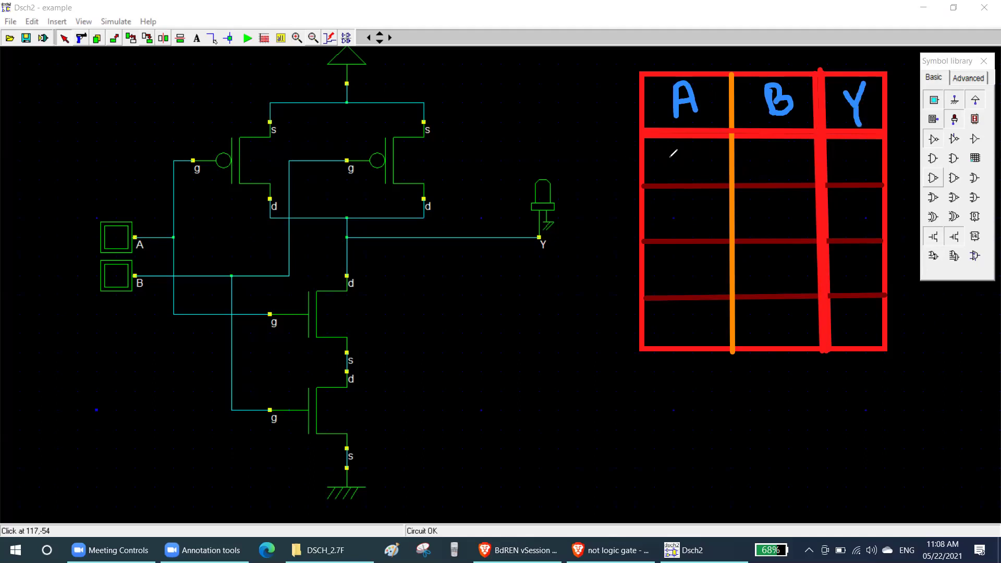
Step: Fill the A and B columns of the truth table with the combinations 0 0, 0 1, 1 0 and 1 1
mouse_move(685, 148)
left_mouse_down()
mouse_move(705, 156)
mouse_move(687, 147)
left_mouse_up()
mouse_move(785, 150)
left_mouse_down()
mouse_move(771, 152)
mouse_move(791, 165)
left_mouse_up()
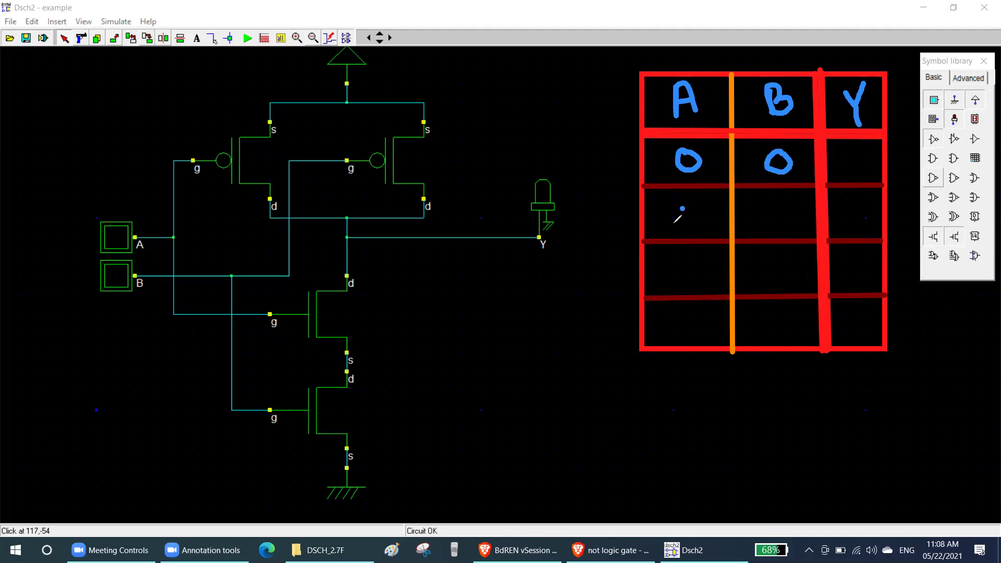
left_click_drag(683, 209, 683, 210)
left_click_drag(775, 204, 780, 230)
left_click_drag(677, 257, 683, 282)
left_click_drag(782, 261, 774, 256)
left_click_drag(686, 315, 685, 344)
left_click_drag(776, 313, 779, 340)
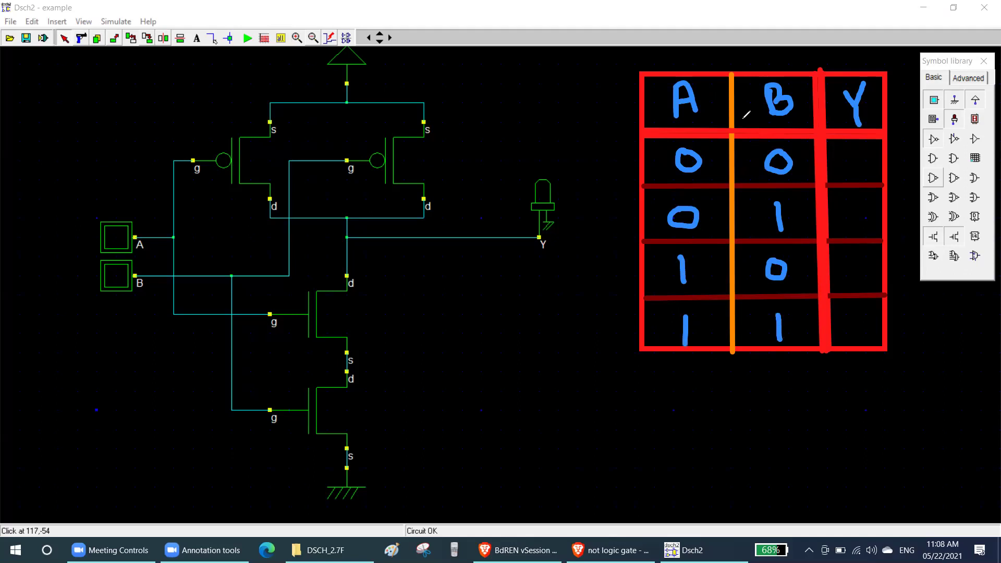
Step: Start the simulation with both inputs off and write a red 0 beside A and beside B
left_click(77, 120)
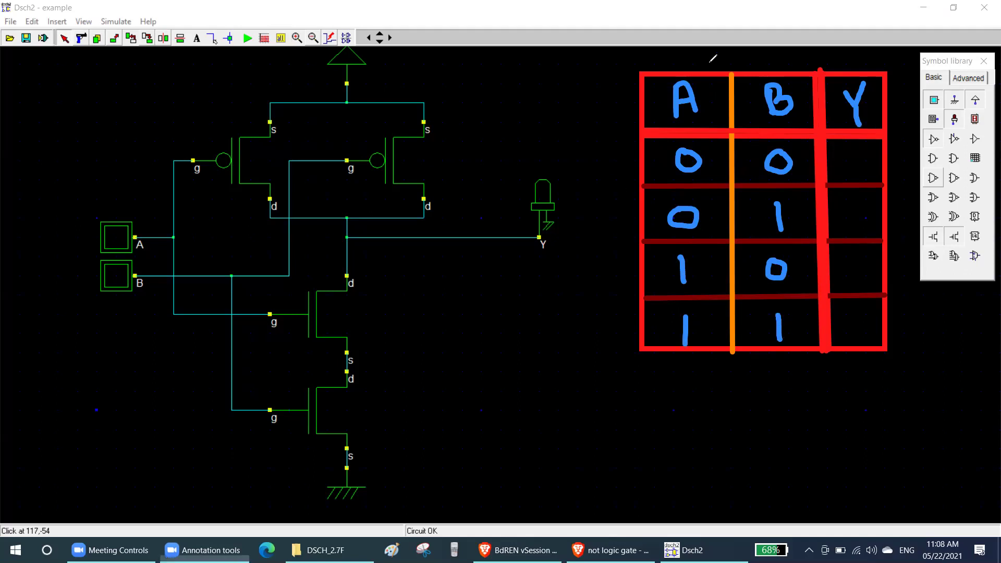
left_click(247, 37)
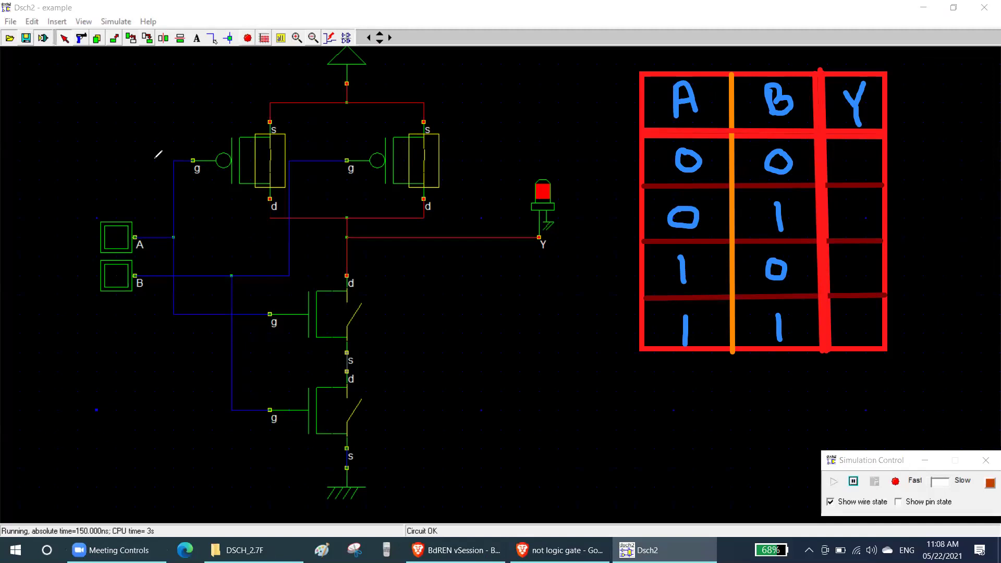
left_click_drag(151, 216, 155, 217)
left_click_drag(156, 285, 155, 287)
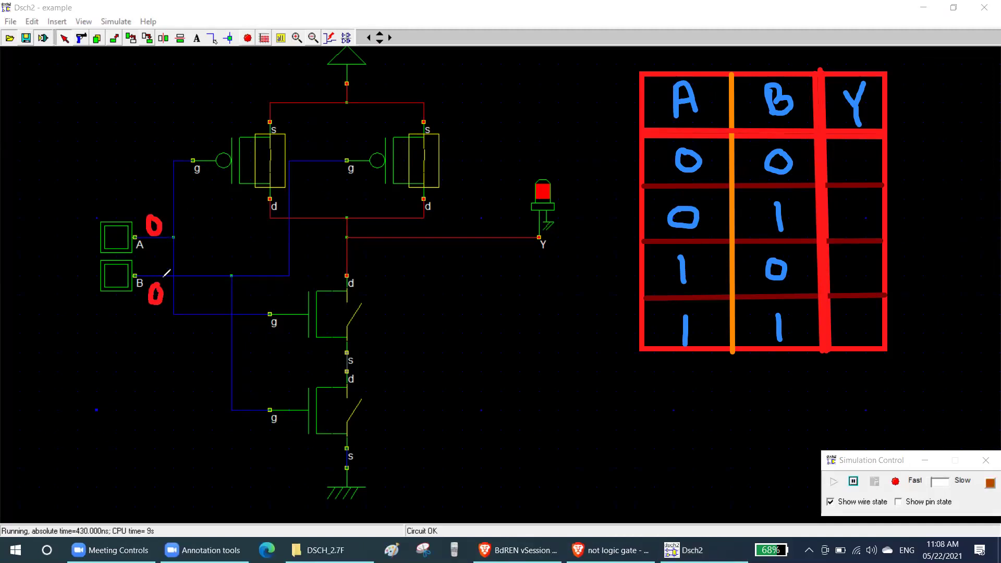
Step: Write 0 at the gates of all four transistors and mark the source-to-drain path of both PMOS transistors
left_click_drag(223, 127, 223, 147)
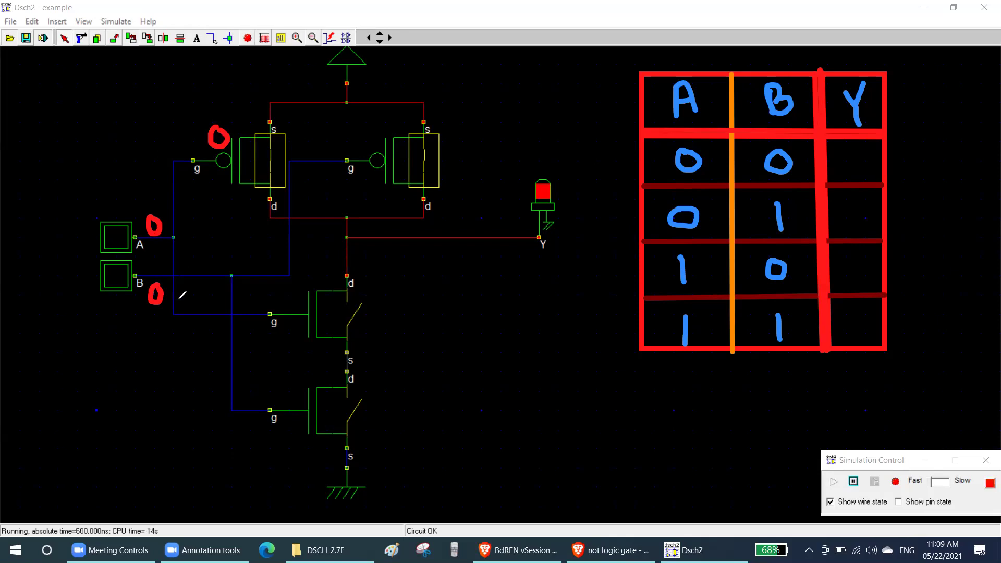
left_click_drag(274, 289, 261, 290)
left_click_drag(352, 131, 348, 150)
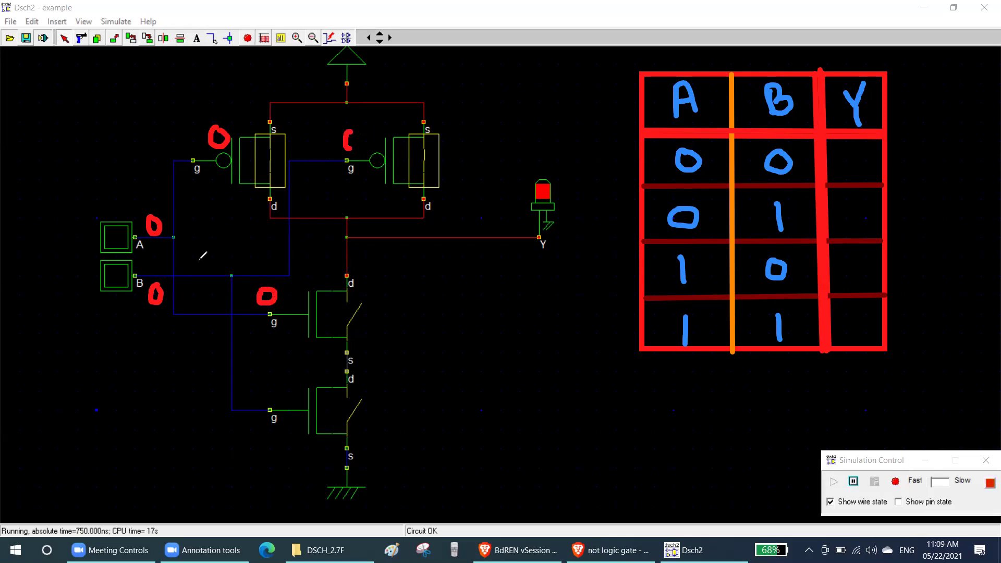
mouse_move(286, 437)
left_mouse_down()
mouse_move(265, 445)
mouse_move(281, 434)
left_mouse_up()
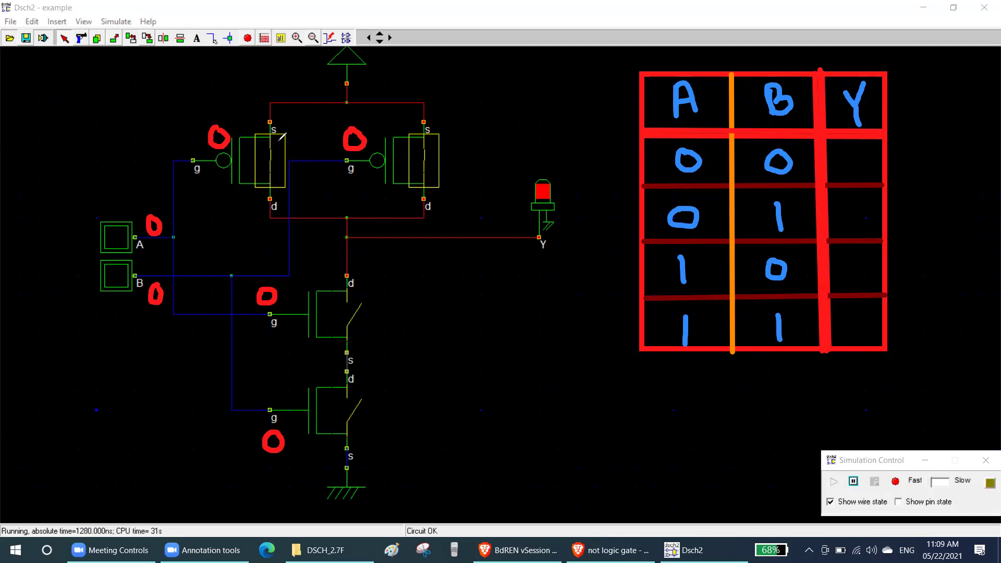
left_click_drag(269, 118, 268, 203)
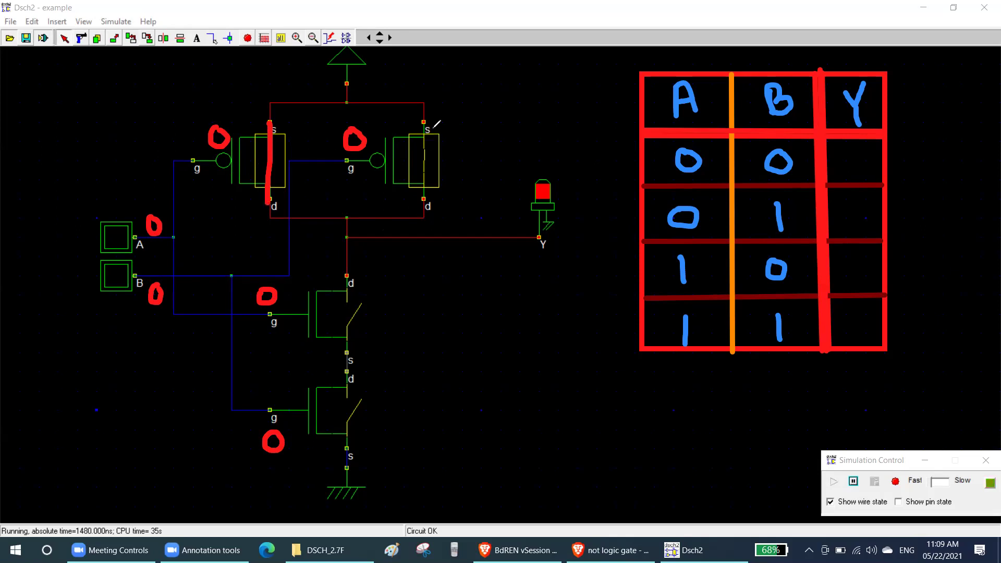
left_click_drag(423, 121, 423, 204)
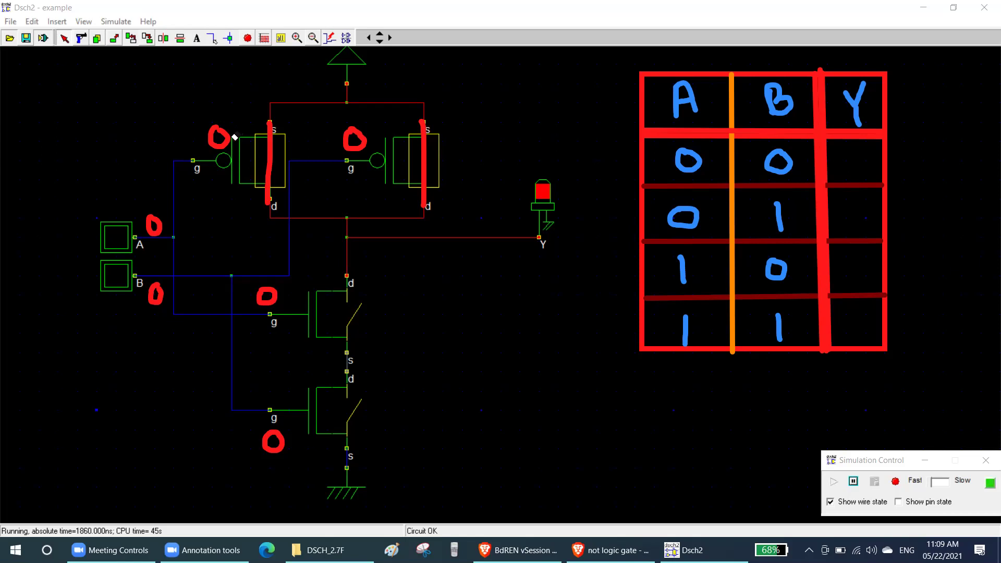
Step: Erase the four gate zeros and the red lines over both PMOS transistors
left_click(230, 135)
left_click(267, 160)
left_click(355, 137)
left_click(267, 296)
left_click(274, 442)
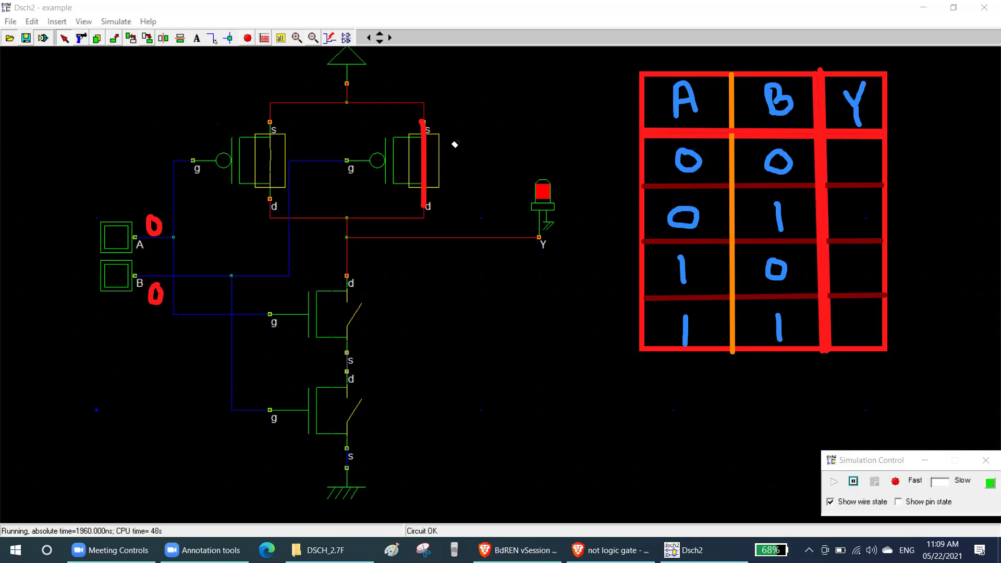
left_click(422, 125)
Step: Trace the path from the supply through both PMOS transistors to the output node and LED Y, and circle the ground symbol
mouse_move(348, 61)
left_mouse_down()
mouse_move(344, 99)
mouse_move(299, 100)
mouse_move(270, 120)
mouse_move(267, 205)
left_mouse_up()
mouse_move(352, 66)
left_mouse_down()
mouse_move(354, 93)
mouse_move(398, 96)
mouse_move(441, 134)
mouse_move(443, 193)
mouse_move(414, 219)
mouse_move(358, 223)
left_mouse_up()
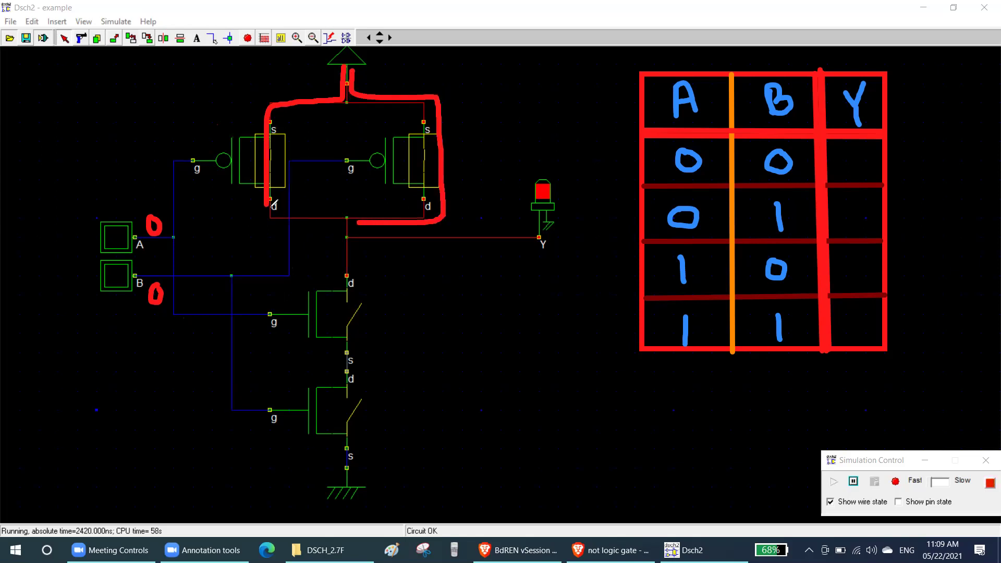
mouse_move(270, 204)
left_mouse_down()
mouse_move(339, 224)
mouse_move(348, 241)
left_mouse_up()
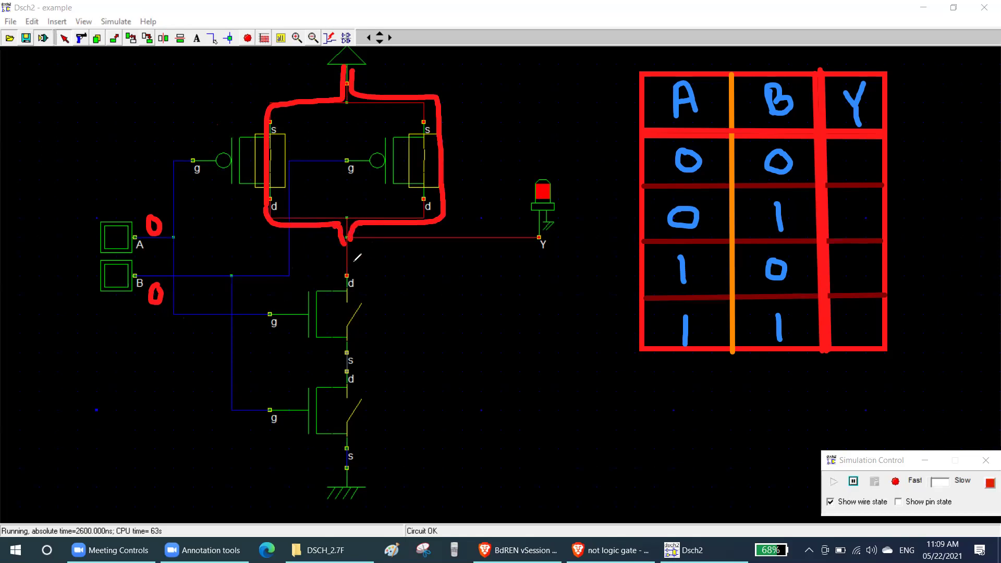
mouse_move(368, 474)
left_mouse_down()
mouse_move(313, 482)
mouse_move(371, 504)
mouse_move(369, 477)
left_mouse_up()
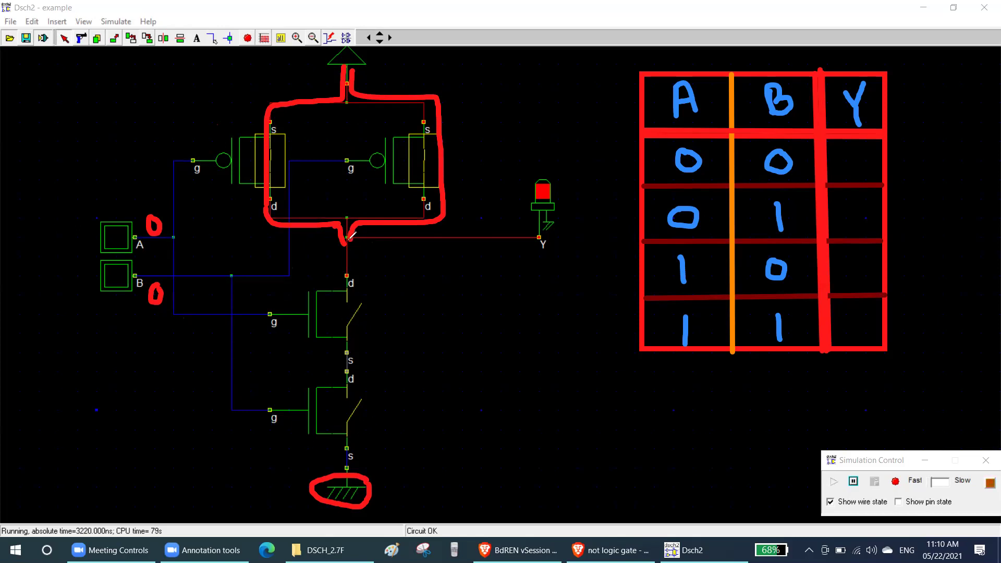
mouse_move(350, 236)
left_mouse_down()
mouse_move(363, 246)
mouse_move(500, 243)
mouse_move(561, 167)
mouse_move(573, 241)
left_mouse_up()
mouse_move(560, 225)
left_mouse_down()
mouse_move(573, 241)
mouse_move(583, 224)
left_mouse_up()
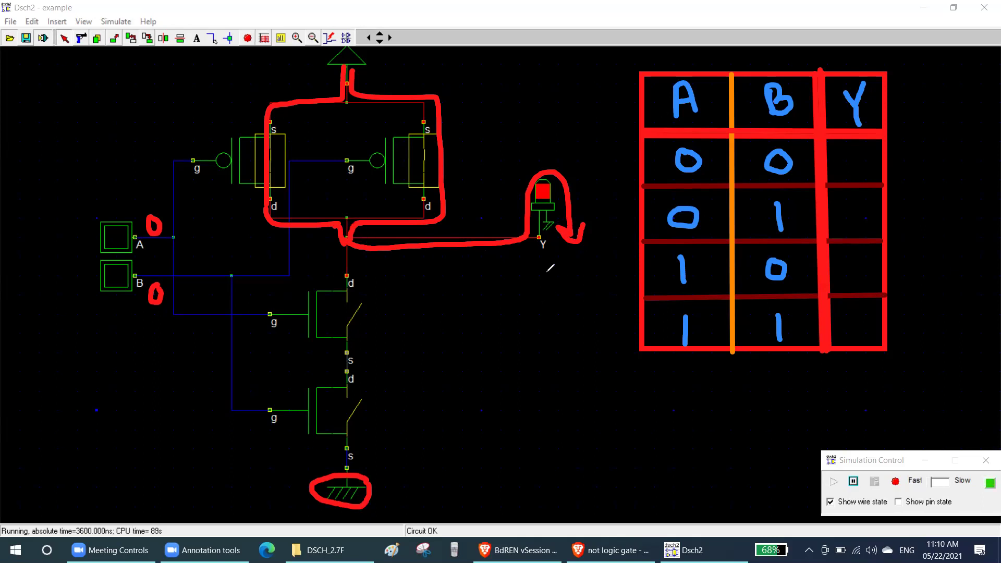
Step: Write 1 below LED Y and enter 1 in the Y column for the 0 0 row
left_click_drag(538, 283, 547, 309)
left_click_drag(537, 311, 556, 307)
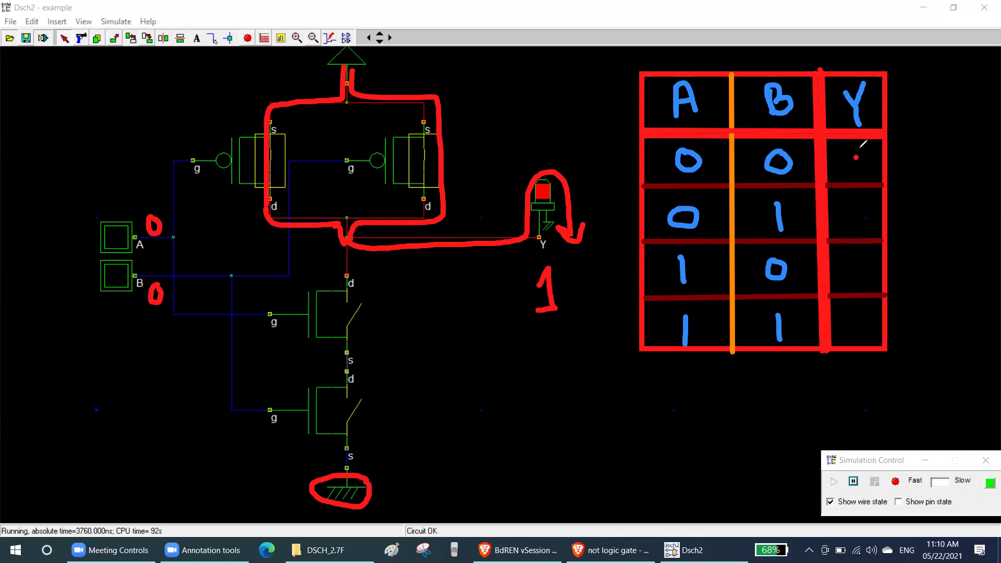
left_click_drag(860, 147, 871, 174)
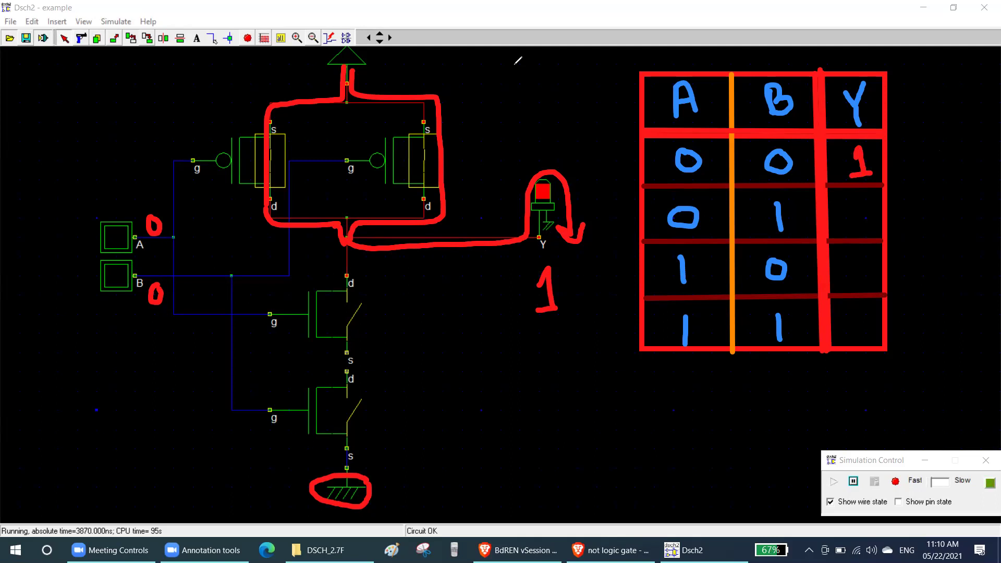
Step: Switch input B on, replace the 0 beside it with a red 1, and erase the circle around the ground symbol
left_click(207, 38)
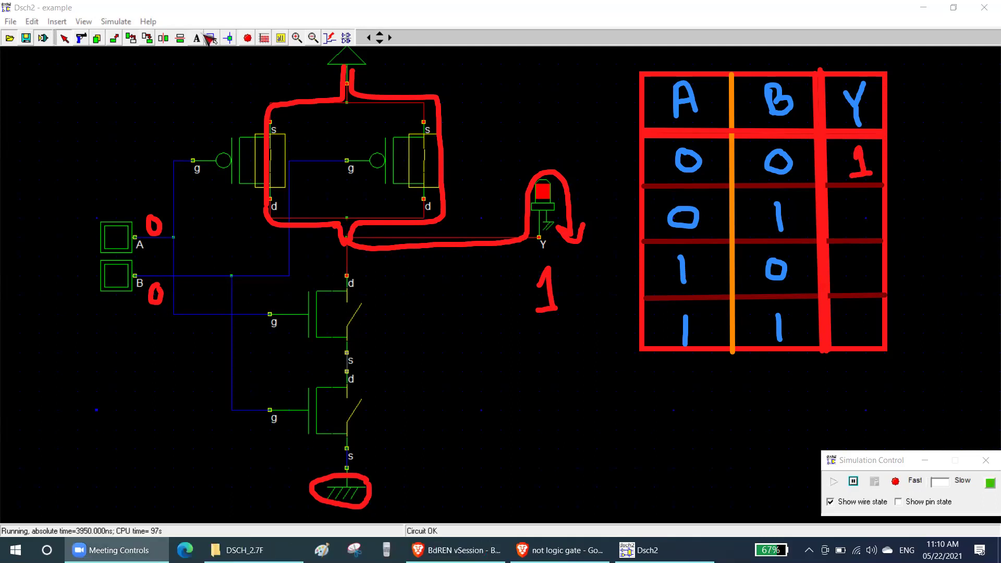
left_click(119, 282)
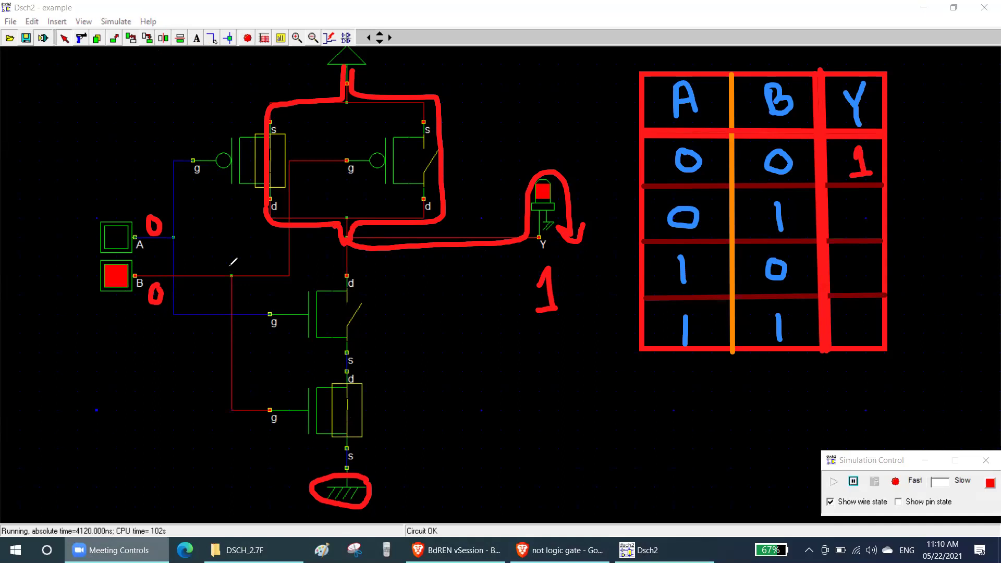
left_click(648, 62)
left_click(160, 292)
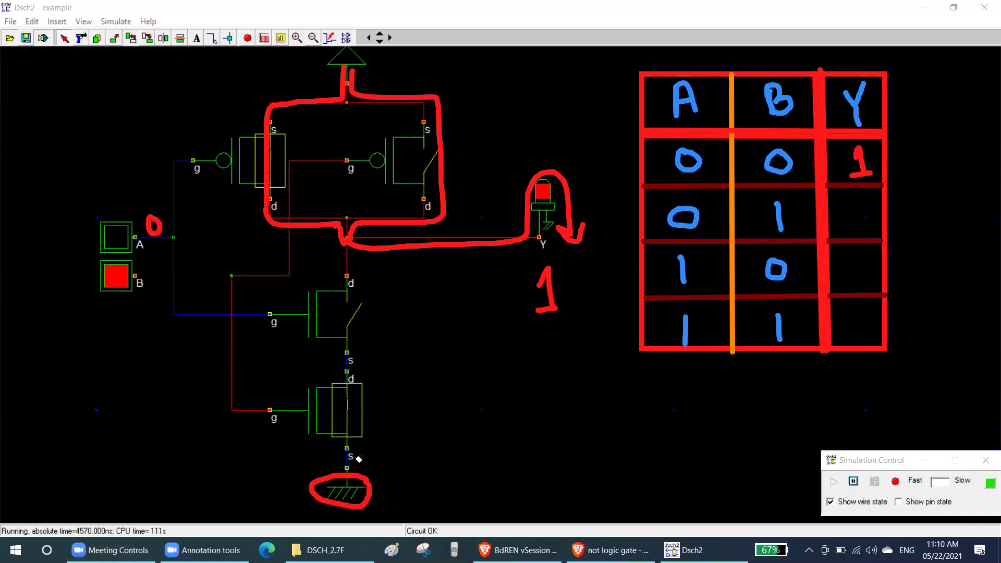
left_click(370, 487)
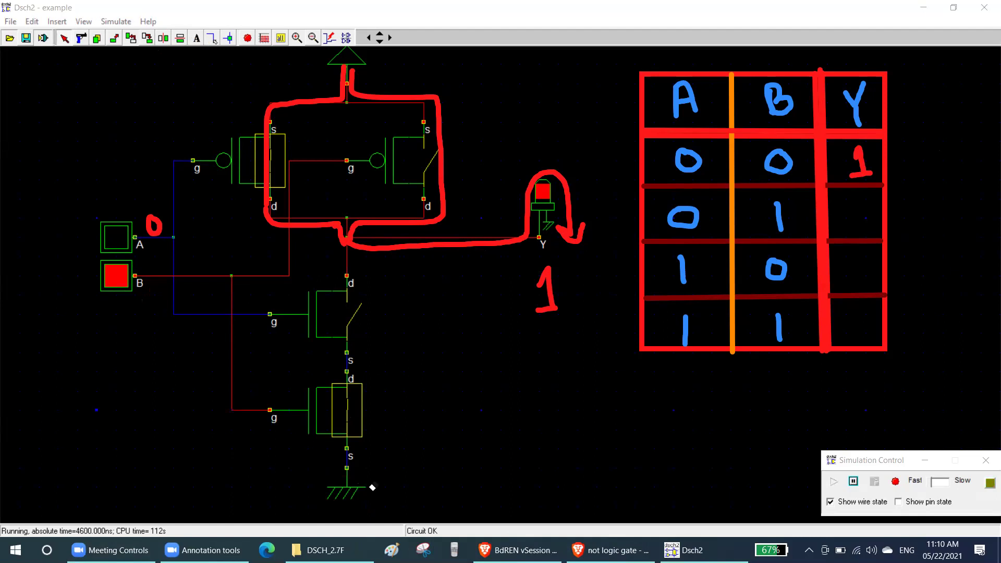
left_click(661, 63)
mouse_move(145, 292)
left_mouse_down()
mouse_move(151, 311)
mouse_move(166, 312)
left_mouse_up()
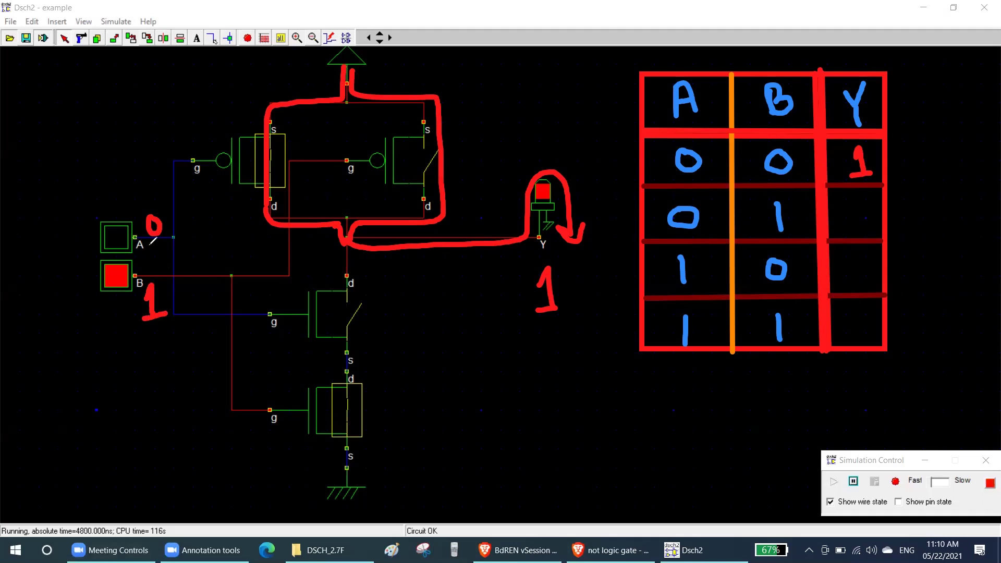
Step: Write red 0s at both input A transistor gates and 1s at both input B gates, and erase the traced path with its LED value
mouse_move(219, 125)
left_mouse_down()
mouse_move(206, 136)
mouse_move(218, 127)
left_mouse_up()
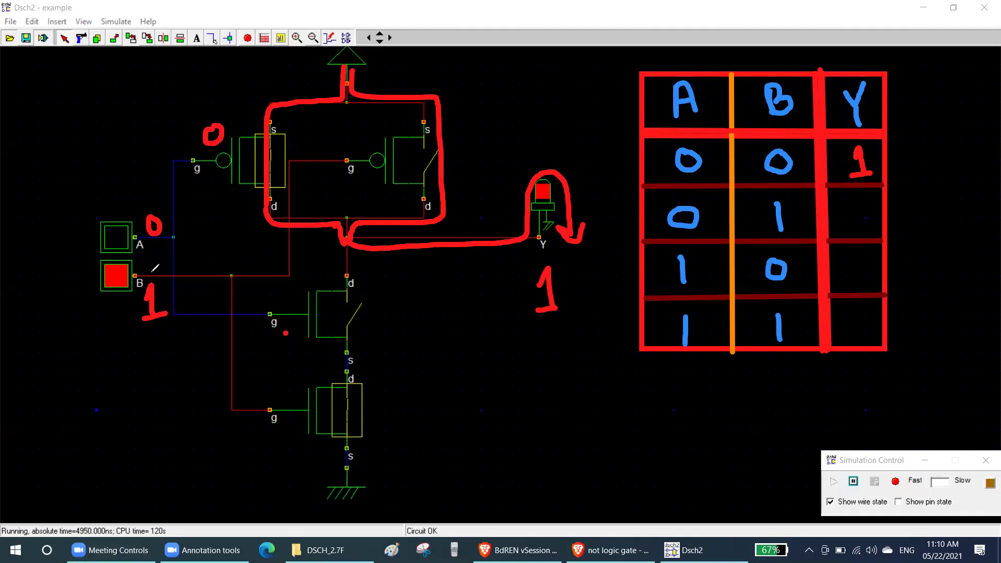
left_click_drag(289, 334, 292, 337)
mouse_move(358, 127)
left_mouse_down()
mouse_move(363, 152)
mouse_move(374, 149)
left_mouse_up()
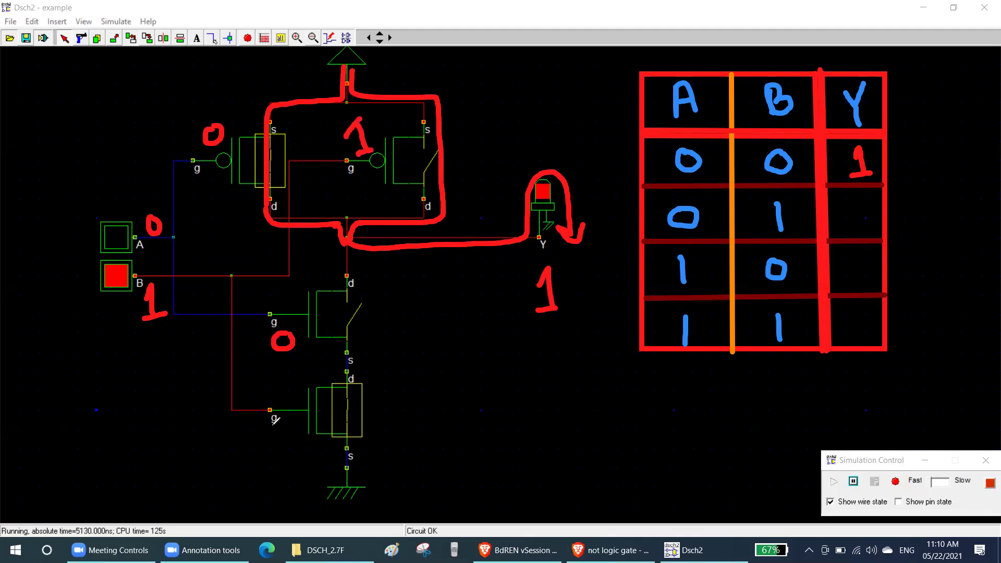
left_click_drag(273, 433, 293, 451)
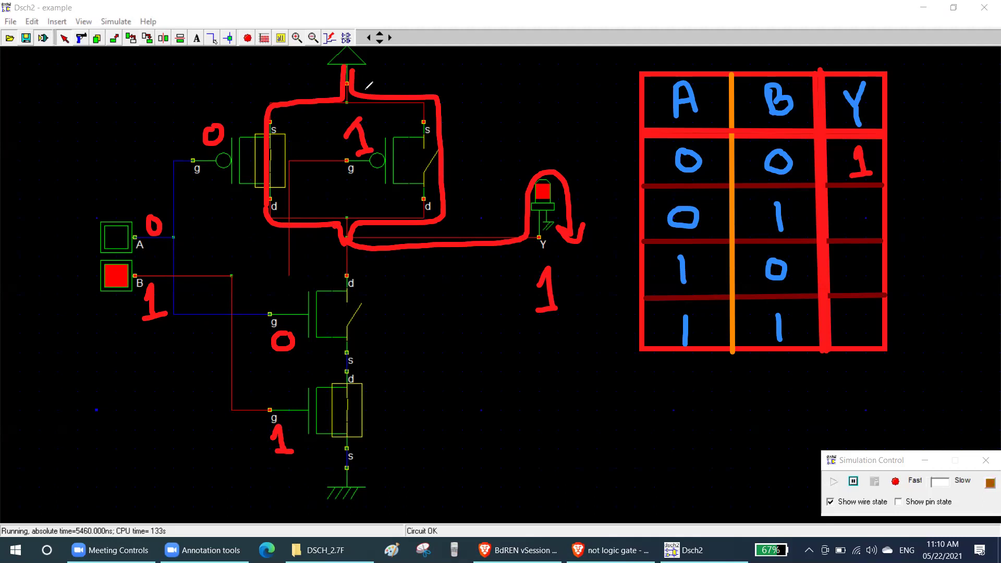
mouse_move(409, 214)
left_mouse_down()
mouse_move(359, 136)
mouse_move(322, 141)
mouse_move(352, 128)
mouse_move(525, 264)
left_mouse_up()
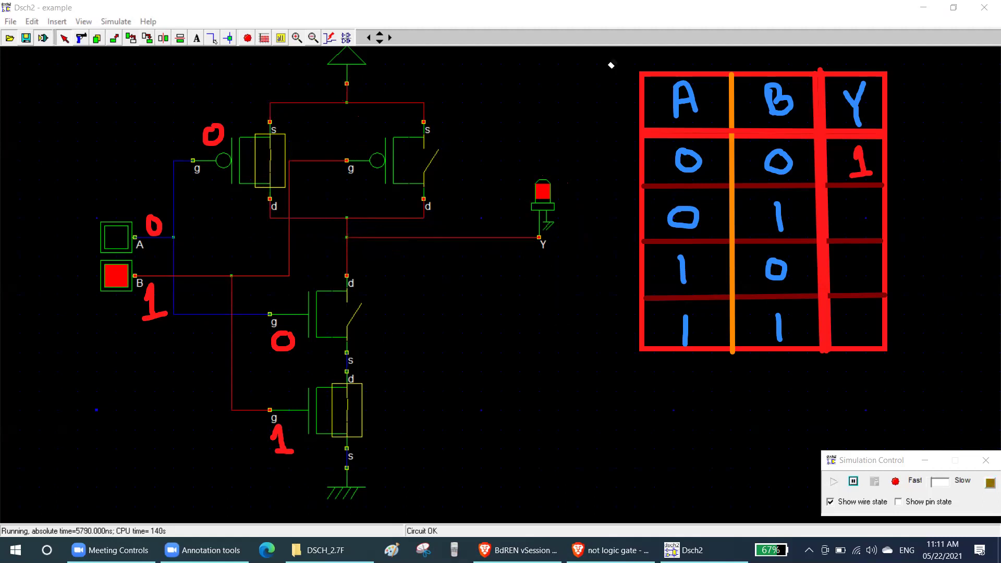
left_click_drag(355, 174, 369, 197)
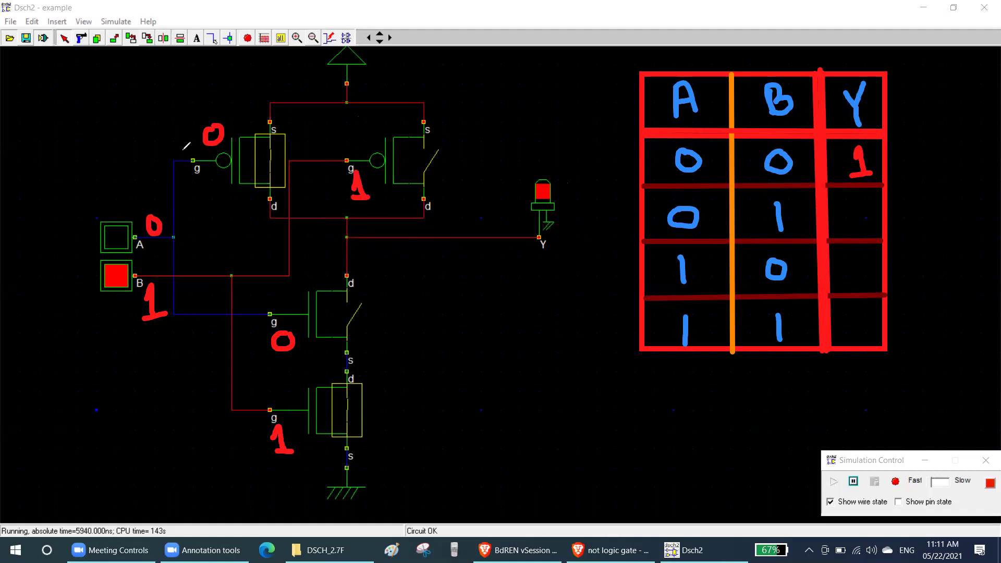
Step: Draw red vertical lines over the left PMOS and the lower NMOS transistors to mark them as conducting
left_click_drag(272, 125, 270, 193)
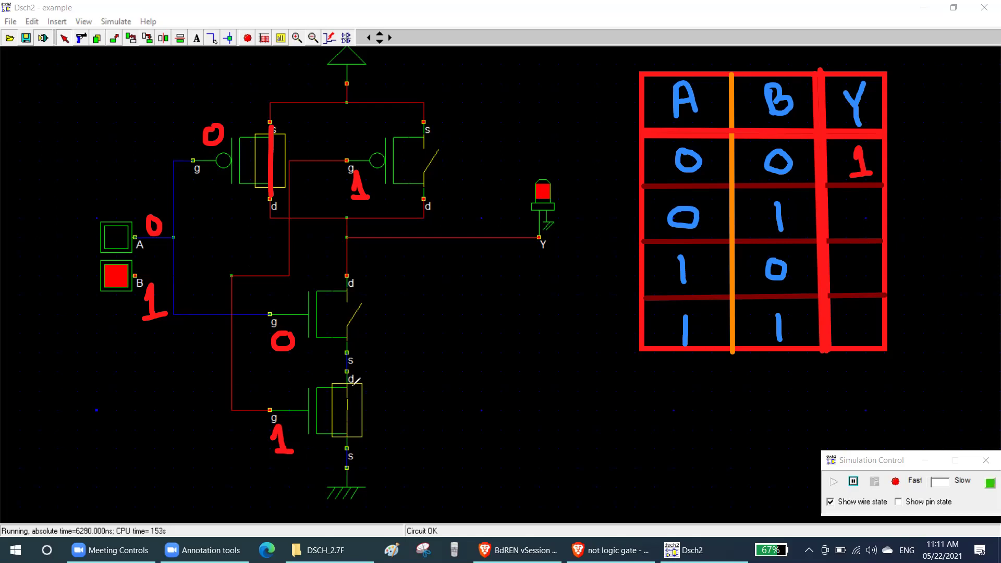
left_click_drag(347, 382, 346, 448)
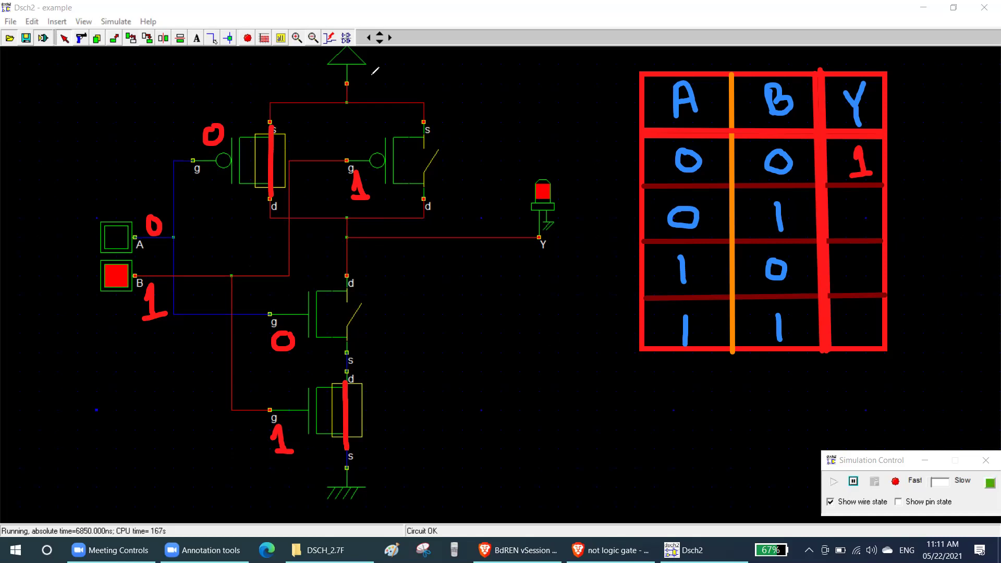
Step: Sketch the supply path to the right PMOS with a cross over that transistor, and erase the arrow and cross
mouse_move(337, 68)
left_mouse_down()
mouse_move(339, 92)
mouse_move(412, 93)
mouse_move(436, 117)
mouse_move(446, 173)
mouse_move(425, 176)
left_mouse_up()
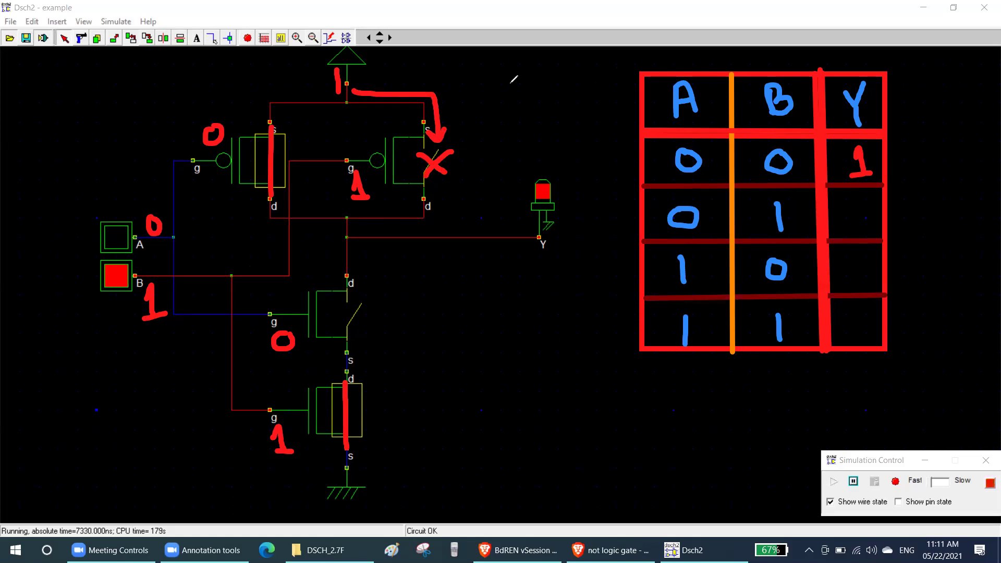
left_click(427, 154)
left_click(441, 109)
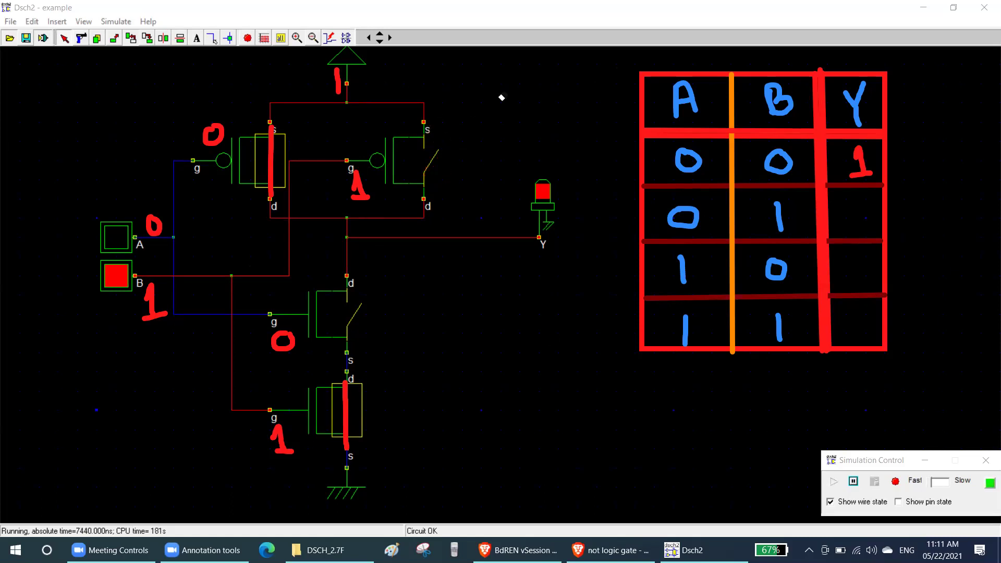
Step: Trace the path from the supply through the left PMOS to LED Y, and write 1 below it and in the 0 1 row's Y cell
mouse_move(338, 86)
left_mouse_down()
mouse_move(296, 99)
mouse_move(247, 147)
mouse_move(274, 228)
mouse_move(327, 230)
mouse_move(352, 345)
mouse_move(358, 332)
left_mouse_up()
mouse_move(339, 86)
left_mouse_down()
mouse_move(267, 97)
mouse_move(252, 127)
mouse_move(253, 226)
mouse_move(521, 249)
mouse_move(523, 180)
mouse_move(567, 254)
mouse_move(574, 240)
left_mouse_up()
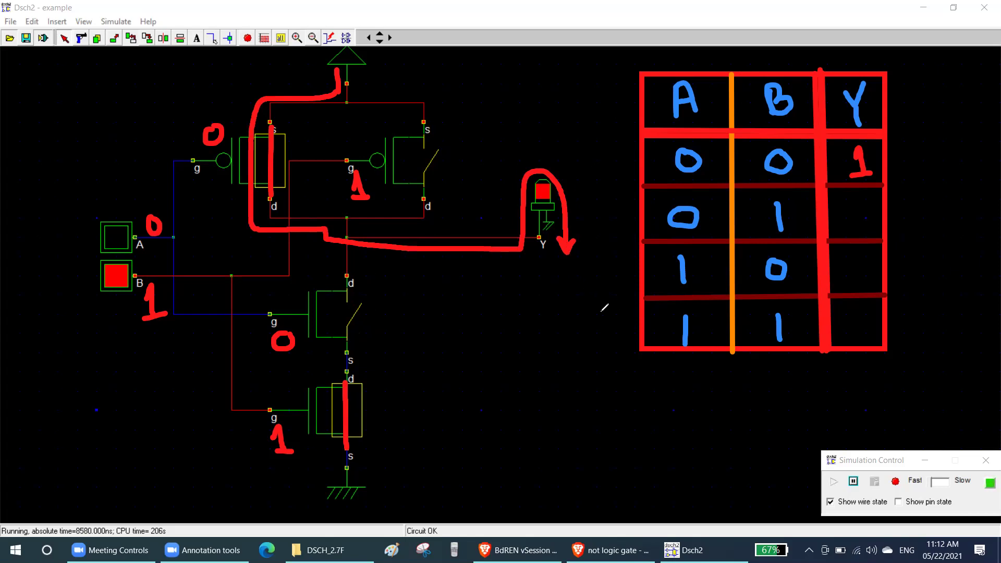
mouse_move(537, 283)
left_mouse_down()
mouse_move(546, 307)
mouse_move(564, 307)
left_mouse_up()
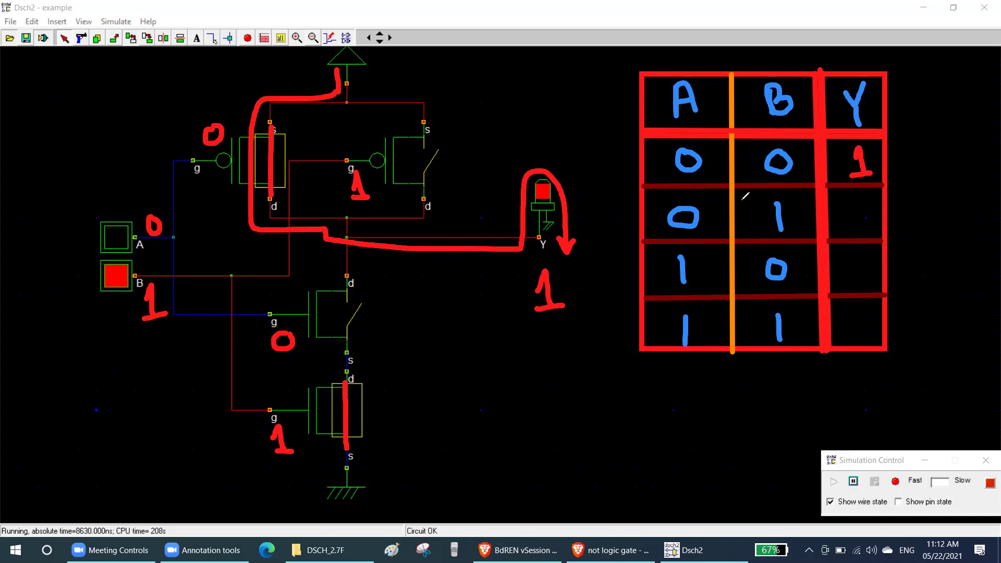
mouse_move(846, 204)
left_mouse_down()
mouse_move(855, 225)
mouse_move(869, 225)
left_mouse_up()
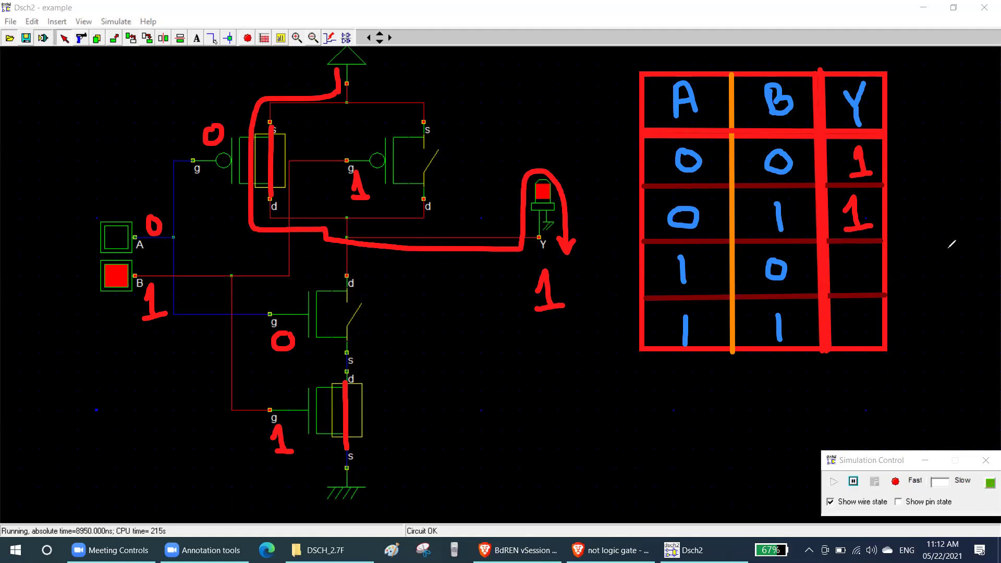
Step: Erase the circuit annotations and write a red 1 beside input A and a red 0 beside input B
mouse_move(562, 306)
left_mouse_down()
mouse_move(555, 205)
mouse_move(378, 195)
mouse_move(218, 128)
mouse_move(339, 70)
left_mouse_up()
mouse_move(283, 340)
left_mouse_down()
mouse_move(279, 447)
mouse_move(277, 416)
left_mouse_up()
mouse_move(163, 224)
left_mouse_down()
mouse_move(157, 231)
mouse_move(417, 103)
left_mouse_up()
left_click_drag(149, 202, 163, 236)
mouse_move(150, 292)
left_mouse_down()
mouse_move(155, 284)
mouse_move(152, 296)
left_mouse_up()
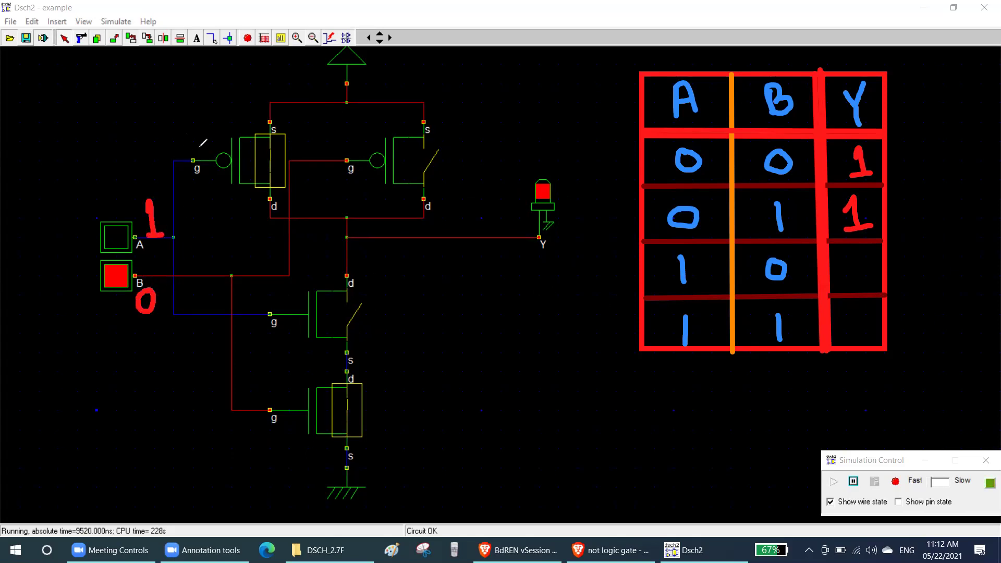
Step: Write 1 at both input A gates and 0 at both input B gates, and switch input A on and input B off
left_click_drag(188, 130, 201, 148)
mouse_move(264, 330)
left_mouse_down()
mouse_move(267, 346)
mouse_move(282, 350)
left_mouse_up()
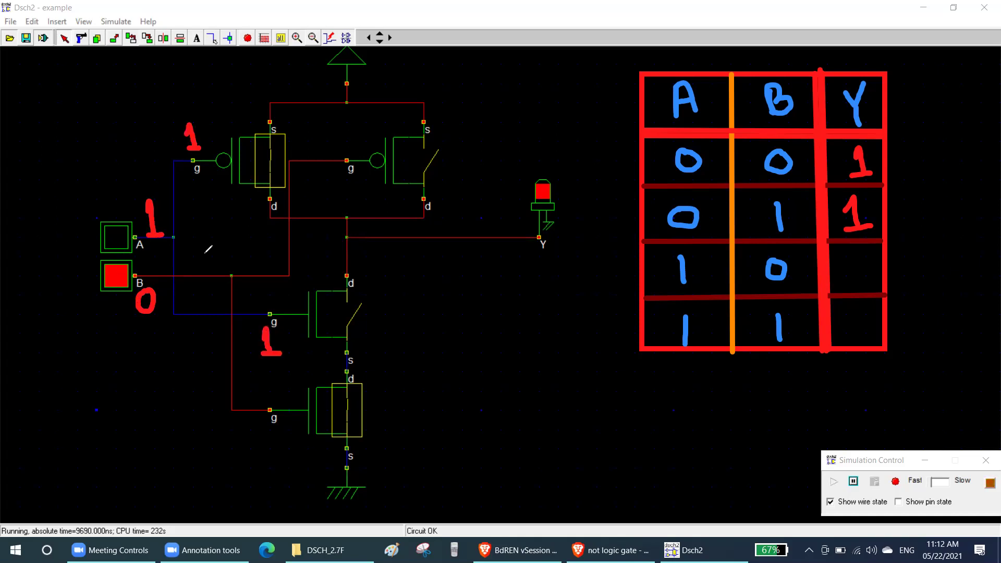
mouse_move(348, 137)
left_mouse_down()
mouse_move(345, 145)
mouse_move(360, 136)
mouse_move(345, 140)
left_mouse_up()
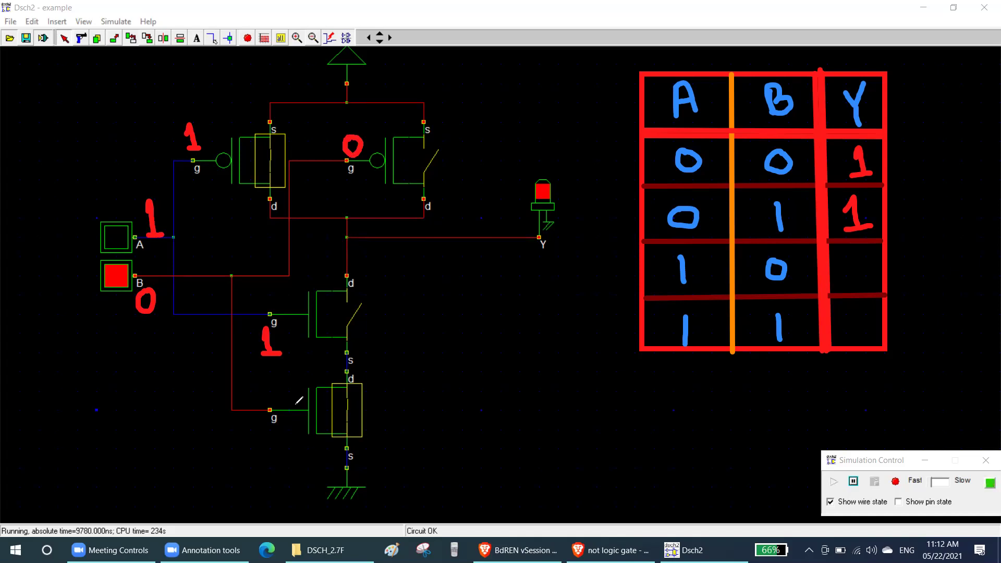
mouse_move(288, 429)
left_mouse_down()
mouse_move(290, 449)
mouse_move(289, 428)
left_mouse_up()
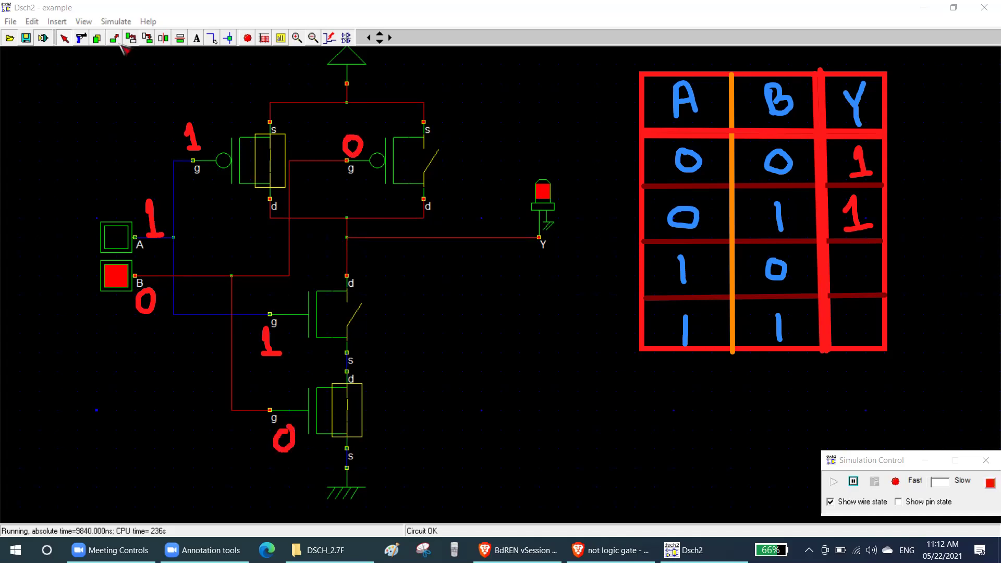
left_click(115, 237)
left_click(116, 276)
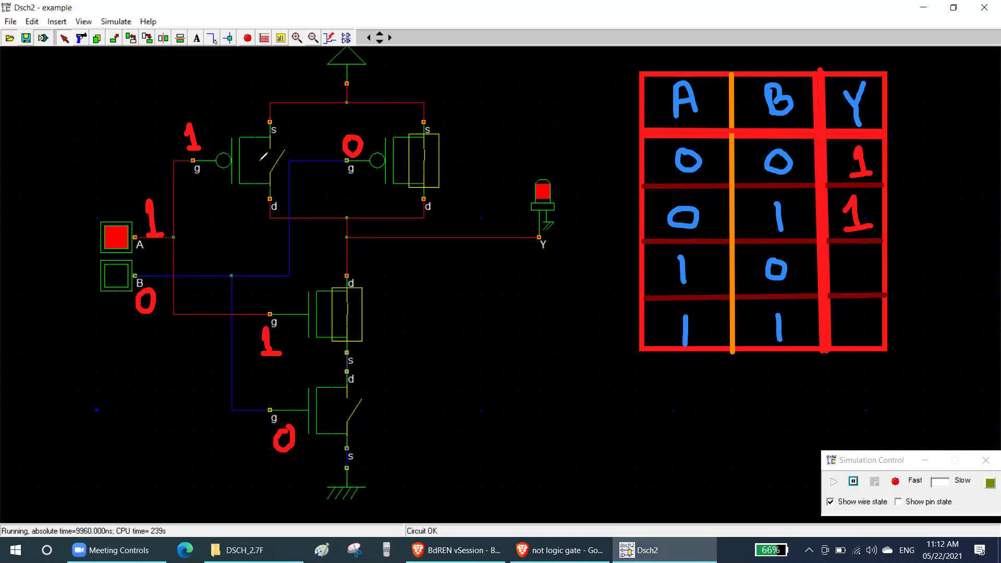
Step: Cross out the left PMOS and lower NMOS transistors, and draw red lines over the right PMOS and upper NMOS
mouse_move(256, 159)
left_mouse_down()
mouse_move(271, 174)
mouse_move(253, 180)
left_mouse_up()
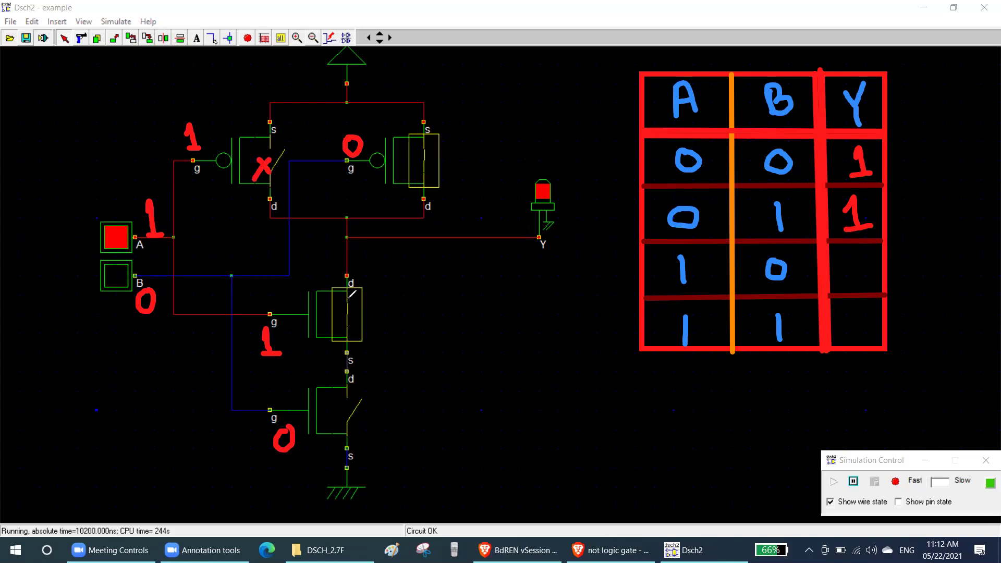
left_click_drag(347, 279, 345, 347)
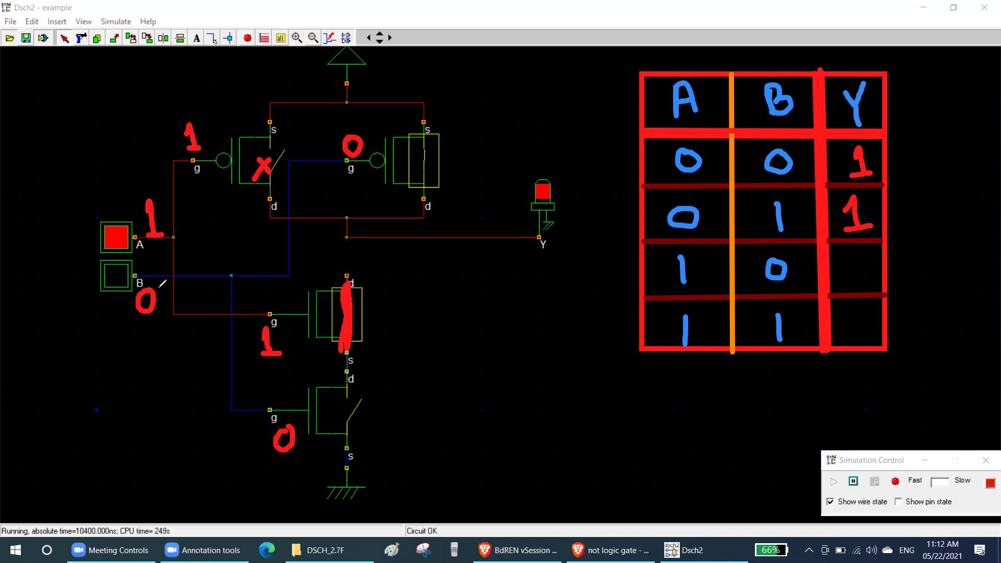
left_click_drag(424, 116, 426, 155)
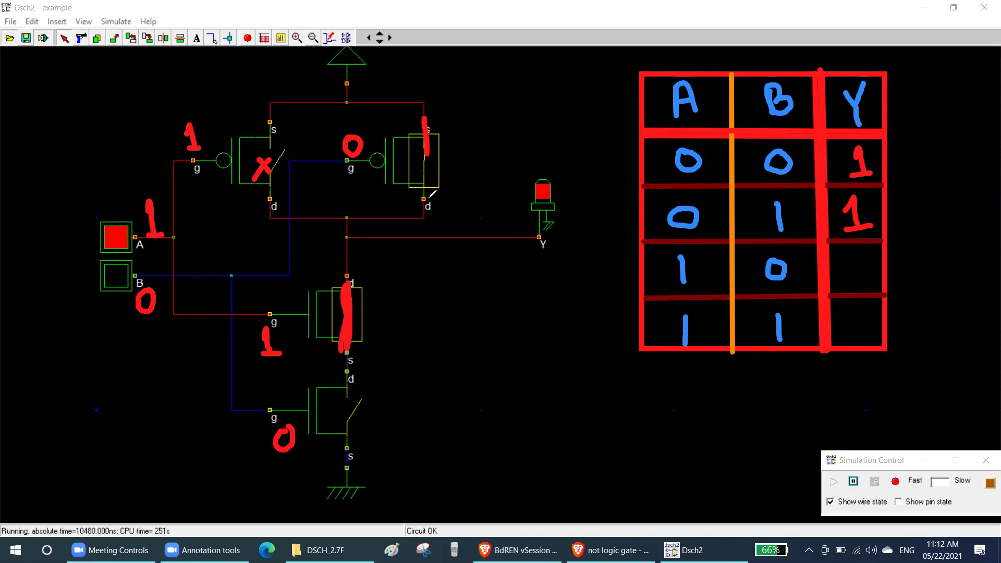
mouse_move(429, 197)
left_mouse_down()
mouse_move(426, 119)
mouse_move(423, 211)
left_mouse_up()
left_click_drag(328, 405, 367, 432)
left_click_drag(362, 400, 336, 438)
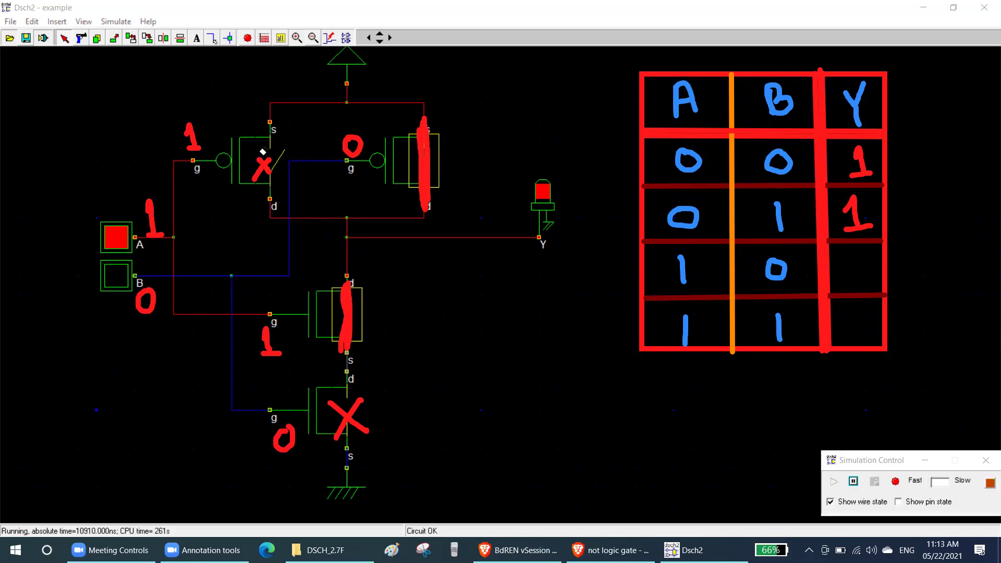
Step: Erase the red crosses and lines over all four transistors
left_click(264, 176)
left_click(343, 298)
left_click(352, 439)
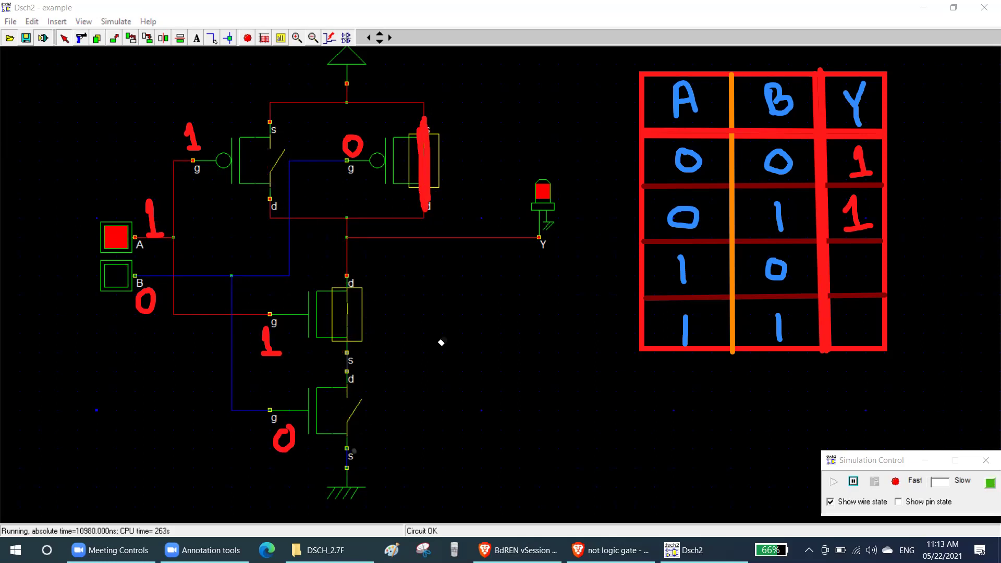
left_click(441, 158)
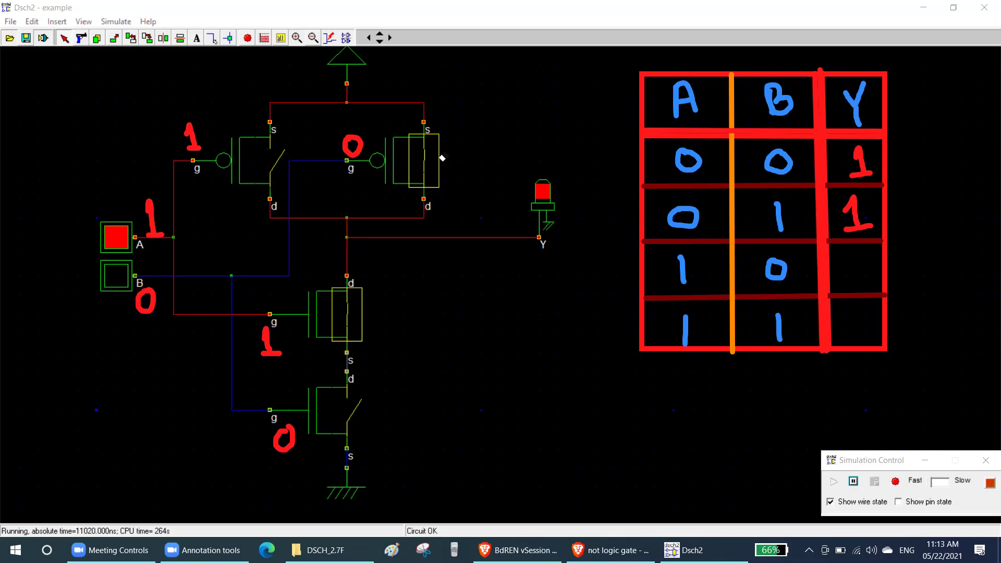
Step: Trace the supply path through the right PMOS to the output node, crossing out and erasing the branch through the left PMOS
mouse_move(352, 67)
left_mouse_down()
mouse_move(352, 88)
mouse_move(259, 140)
mouse_move(319, 215)
mouse_move(299, 223)
left_mouse_up()
mouse_move(238, 172)
left_mouse_down()
mouse_move(297, 197)
mouse_move(240, 211)
left_mouse_up()
mouse_move(358, 99)
left_mouse_down()
mouse_move(442, 104)
mouse_move(448, 175)
mouse_move(415, 222)
mouse_move(351, 227)
left_mouse_up()
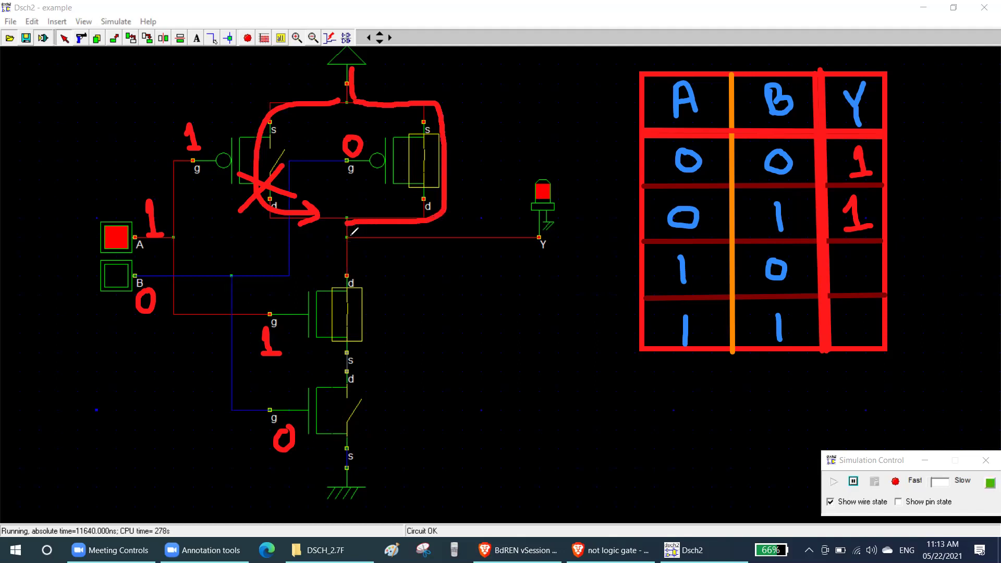
left_click(568, 91)
left_click(269, 188)
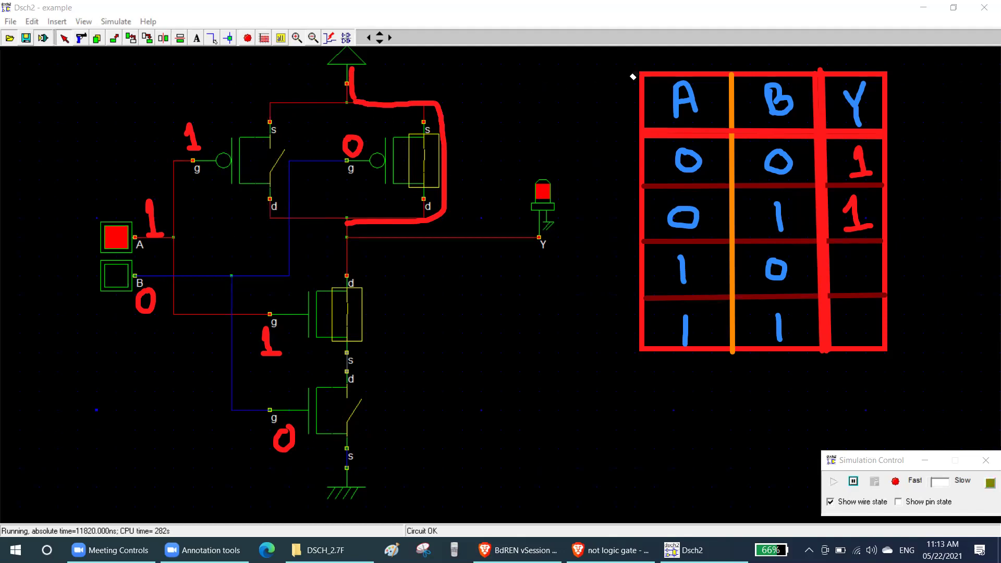
Step: Trace the path from the output node down through both NMOS transistors to ground, and erase it
left_click_drag(349, 238, 345, 352)
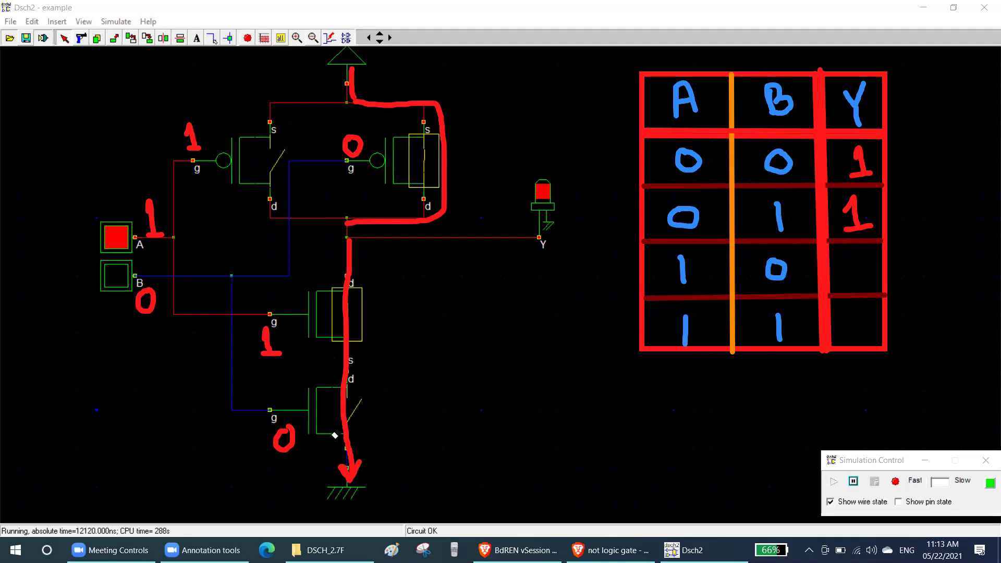
left_click(357, 420)
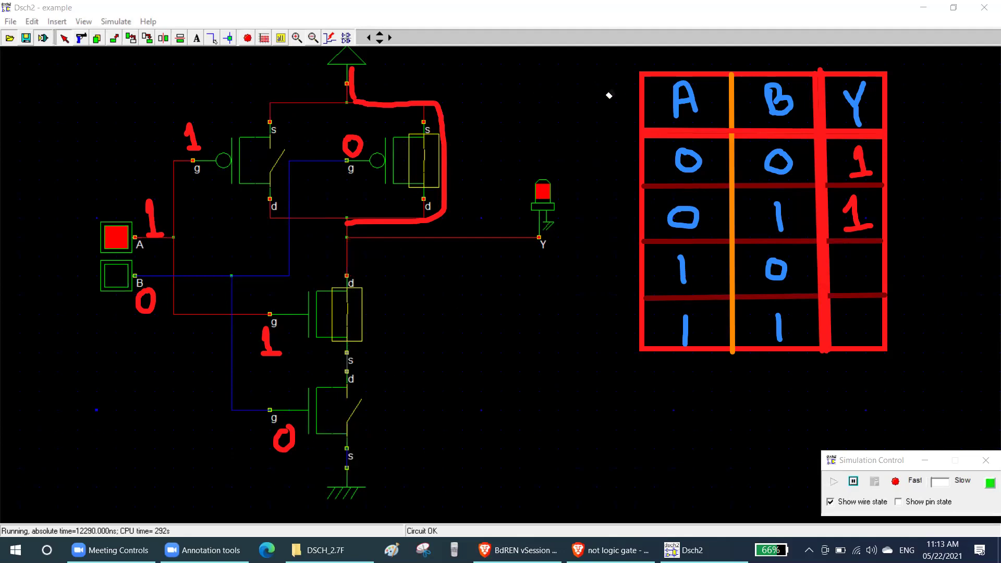
Step: Extend the traced path from the output node through LED Y, and enter 1 in the Y column for the 1 0 row
mouse_move(346, 224)
left_mouse_down()
mouse_move(346, 241)
mouse_move(469, 245)
mouse_move(524, 198)
mouse_move(531, 174)
mouse_move(564, 232)
left_mouse_up()
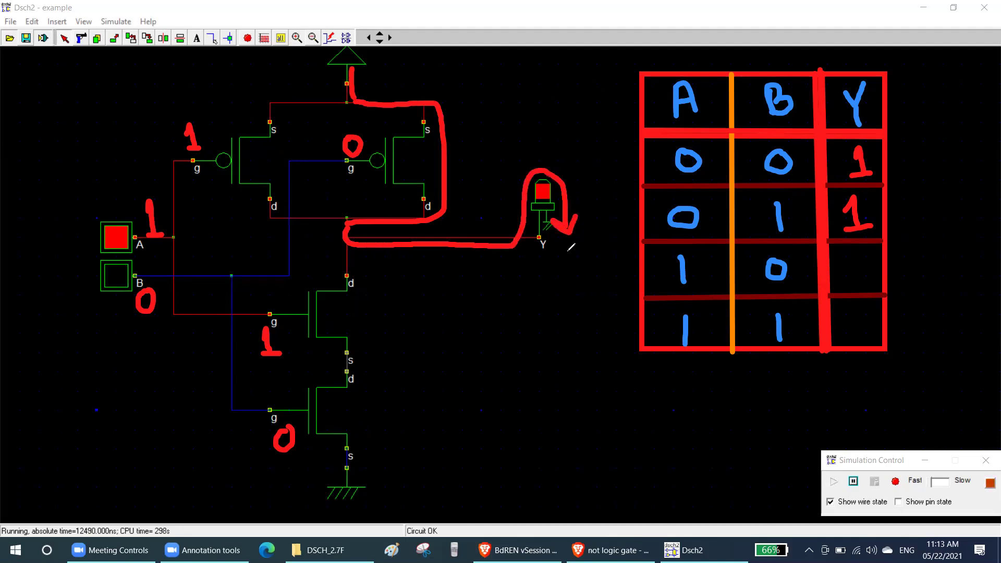
left_click_drag(852, 264, 870, 289)
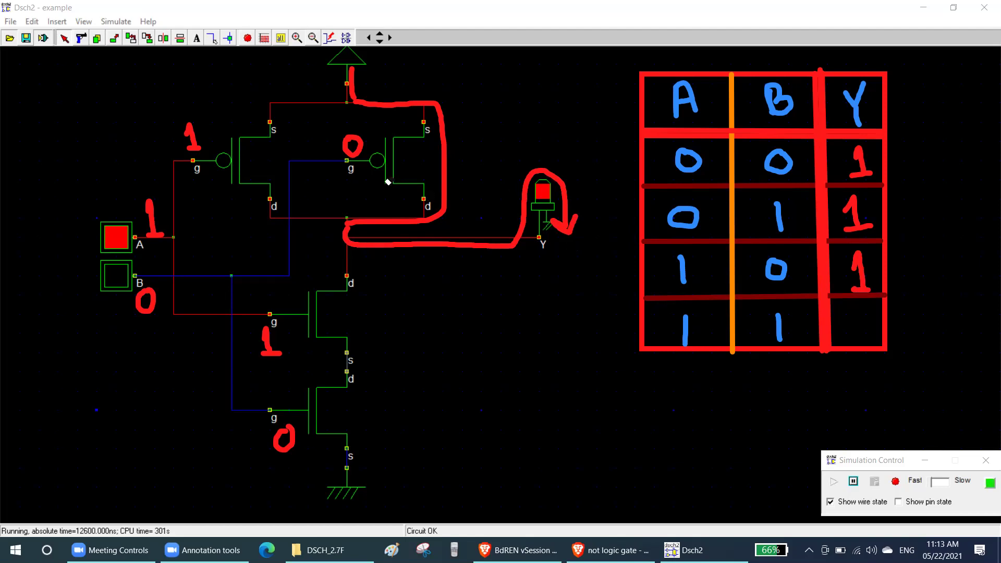
Step: Erase the traced path and the 1s at input A and its gates, and switch input B on
left_click_drag(388, 177, 364, 78)
mouse_move(256, 103)
left_mouse_down()
mouse_move(176, 175)
mouse_move(160, 227)
mouse_move(272, 348)
mouse_move(140, 228)
mouse_move(163, 247)
left_mouse_up()
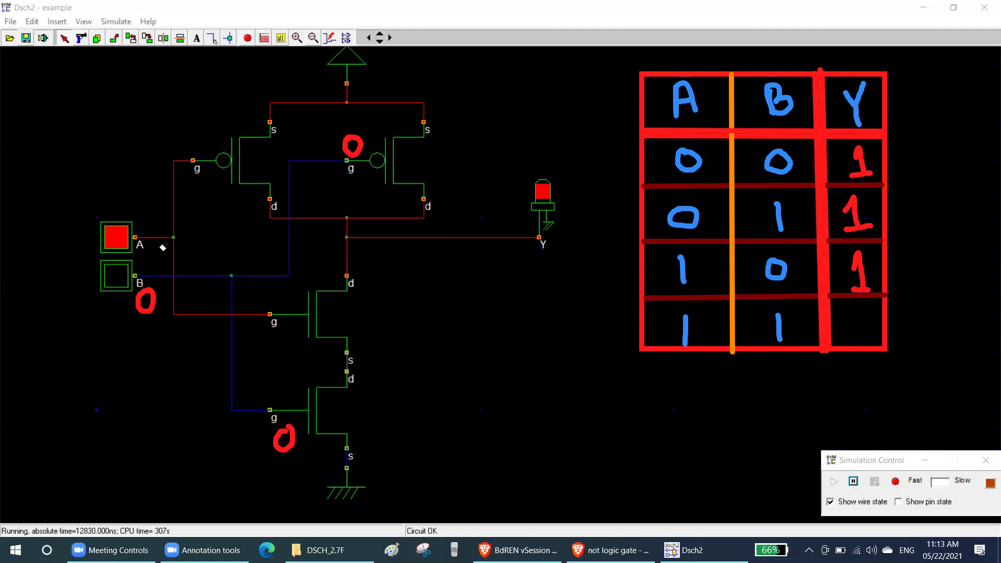
left_click(218, 40)
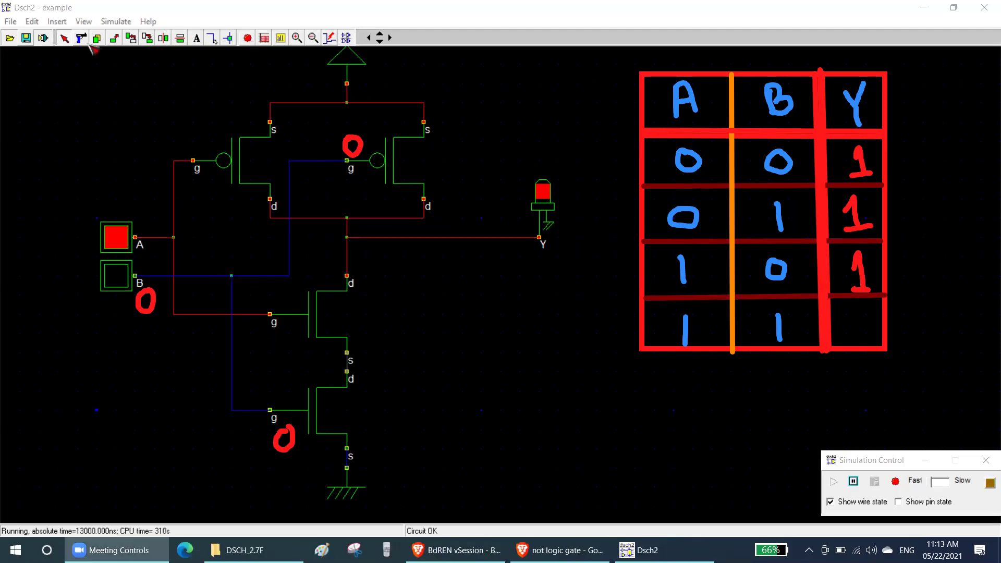
left_click(116, 275)
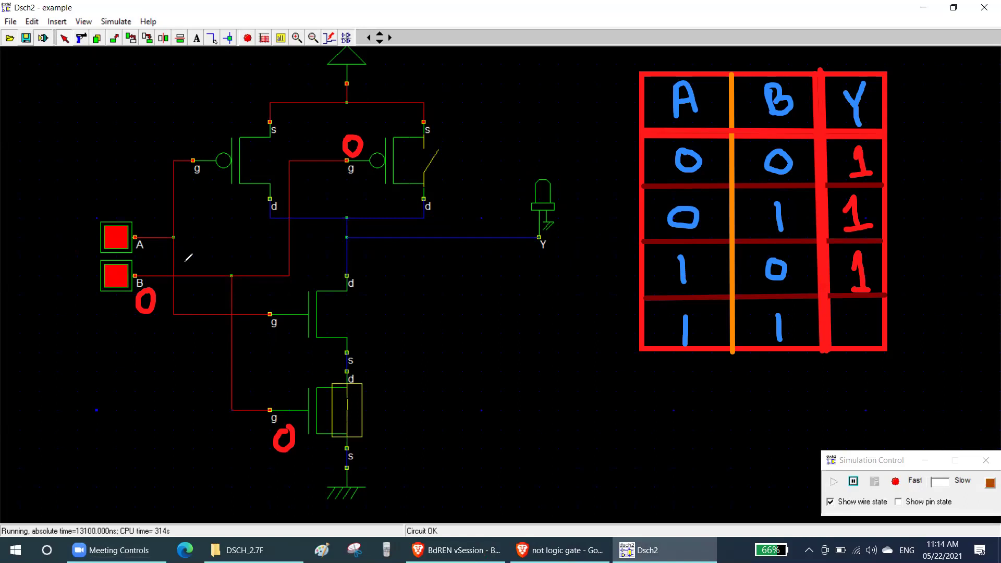
Step: Erase the red zeros beside input B and at the two gates it drives
left_click(145, 301)
left_click(284, 437)
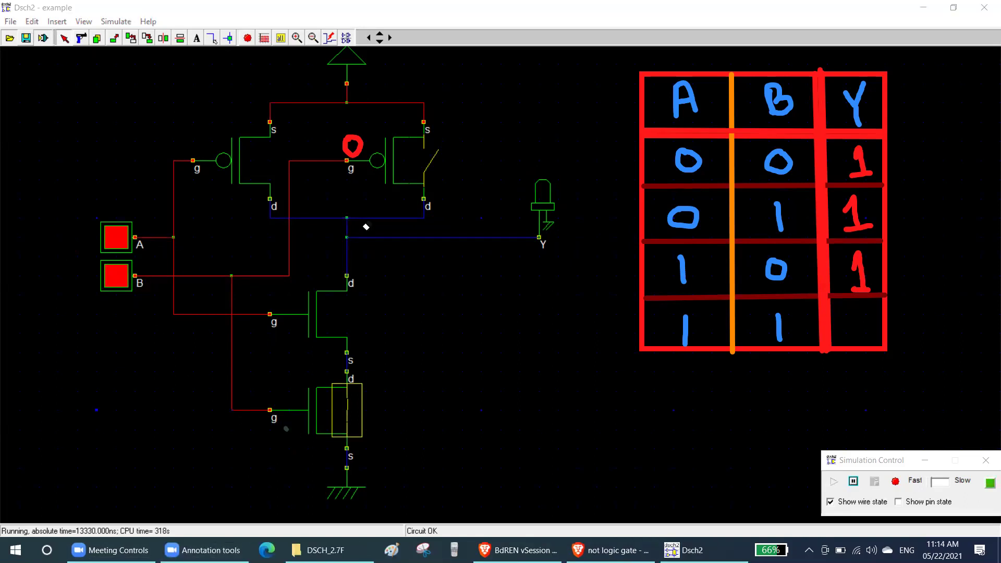
left_click(361, 129)
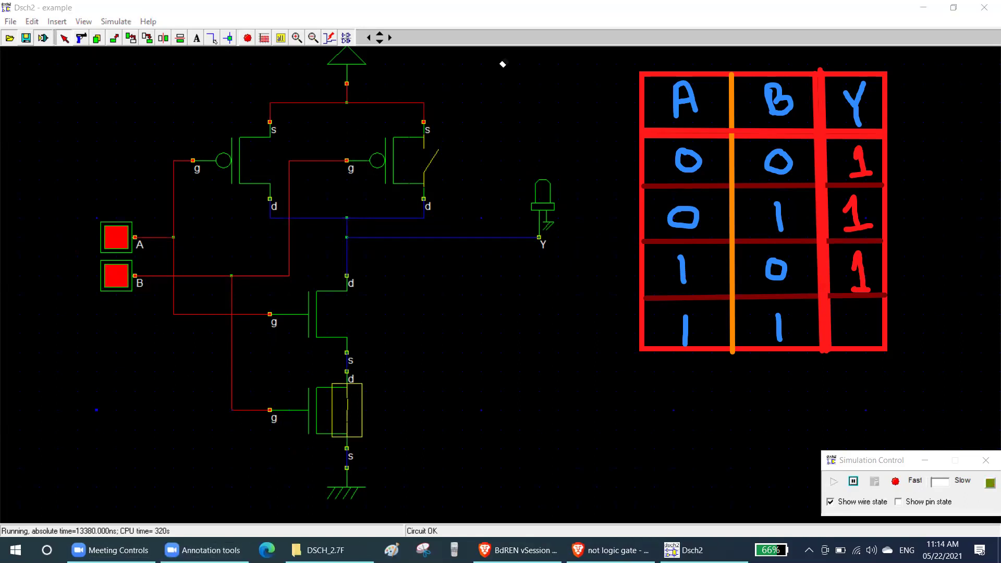
Step: Write a red 1 beside inputs A and B and beside the gates of all four transistors
left_click_drag(150, 211, 149, 230)
left_click_drag(151, 291, 152, 312)
left_click_drag(180, 136, 182, 149)
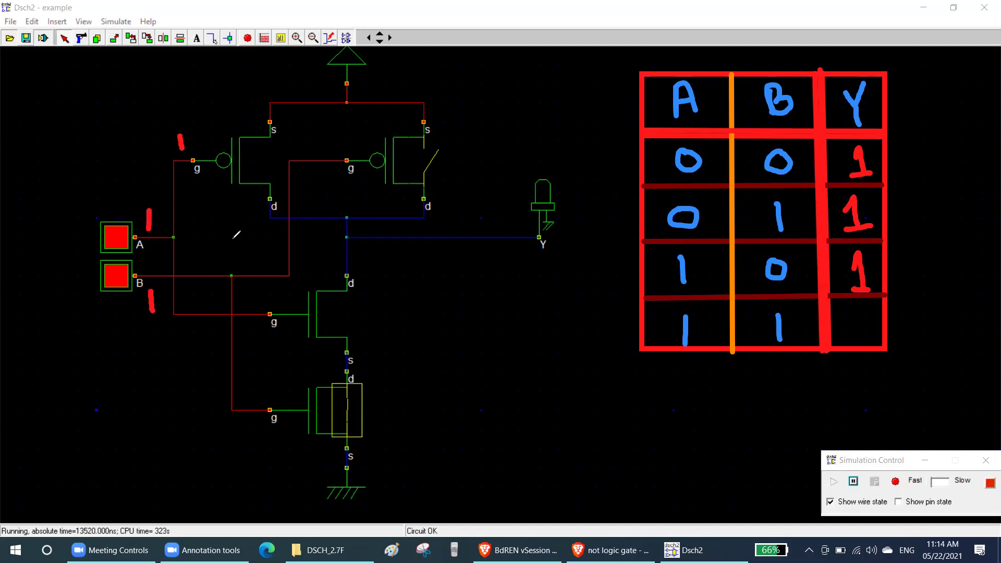
left_click_drag(259, 298, 261, 312)
left_click_drag(260, 392, 262, 413)
left_click_drag(334, 136, 335, 155)
Step: Restart the simulation and switch on both inputs A and B
left_click(247, 38)
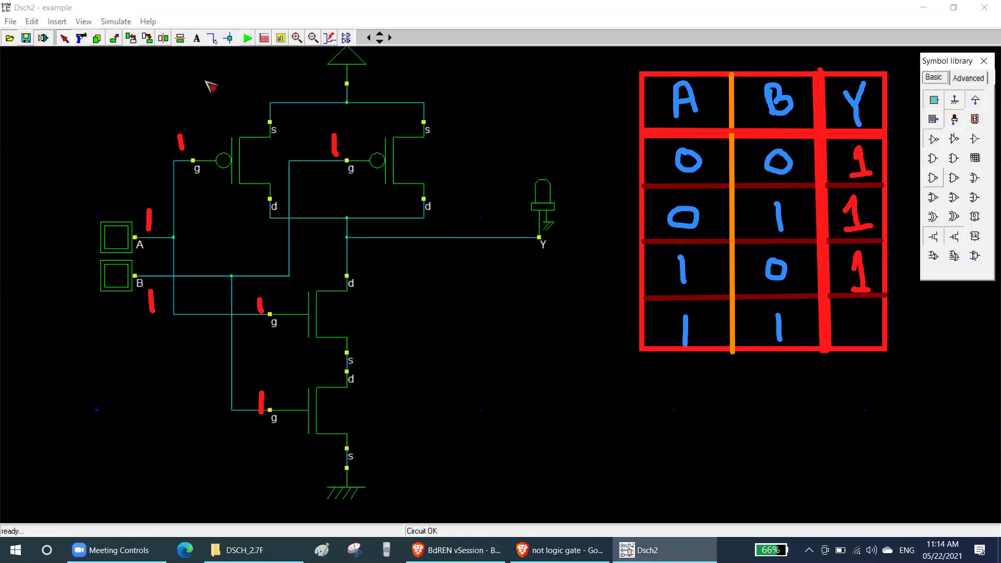
left_click(119, 242)
left_click(116, 276)
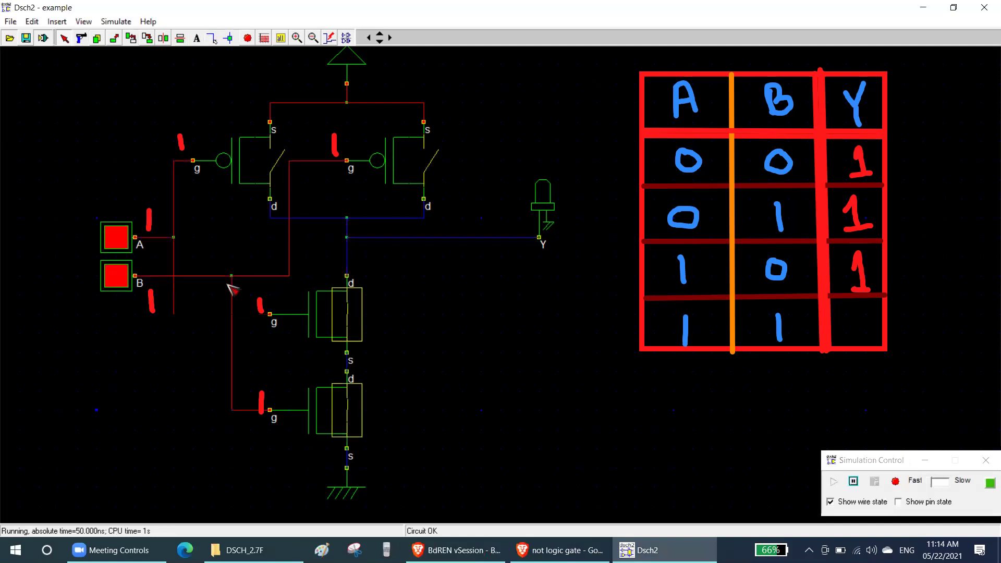
Step: Cross out the open switches of both PMOS transistors in red
left_click(270, 149)
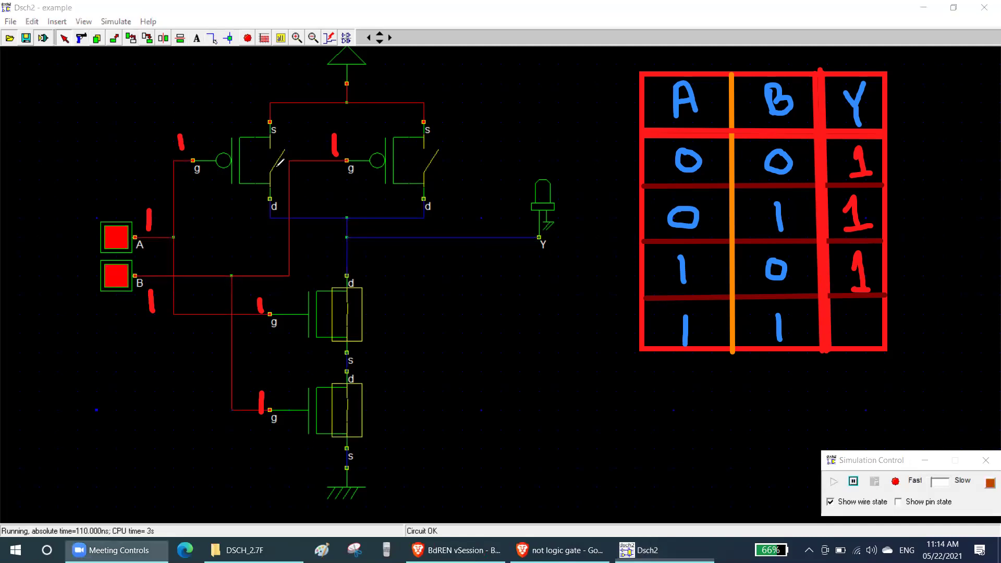
left_click_drag(258, 168, 276, 180)
left_click_drag(277, 167, 262, 193)
left_click_drag(418, 160, 434, 173)
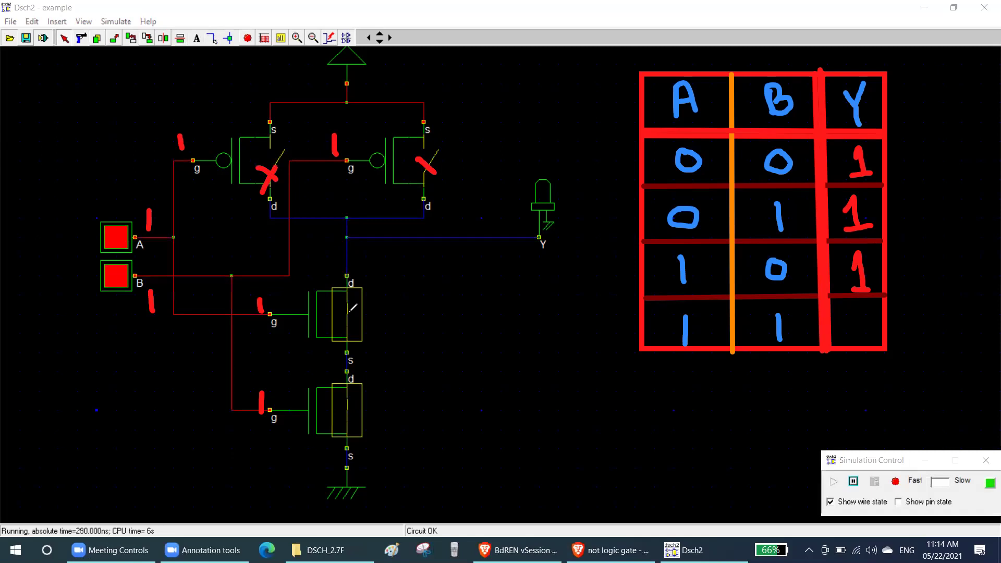
left_click_drag(436, 153, 420, 178)
Step: Draw arrows from the supply to both PMOS transistors, and trace the path from output Y through both NMOS transistors to ground
left_click_drag(347, 290, 345, 342)
left_click_drag(346, 379, 342, 437)
mouse_move(343, 66)
left_mouse_down()
mouse_move(334, 89)
mouse_move(254, 134)
mouse_move(267, 115)
mouse_move(443, 139)
left_mouse_up()
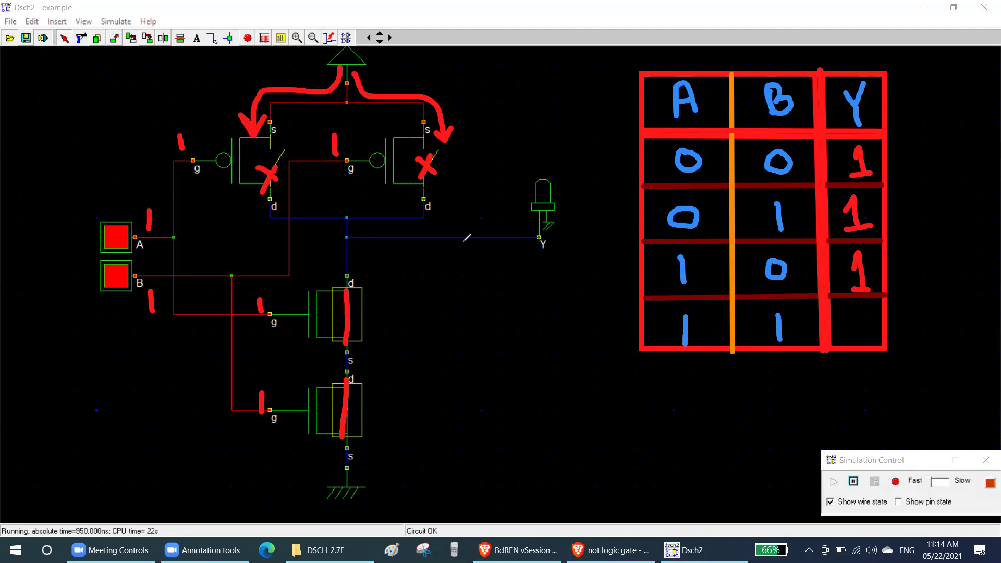
mouse_move(355, 231)
left_mouse_down()
mouse_move(346, 482)
mouse_move(348, 247)
left_mouse_up()
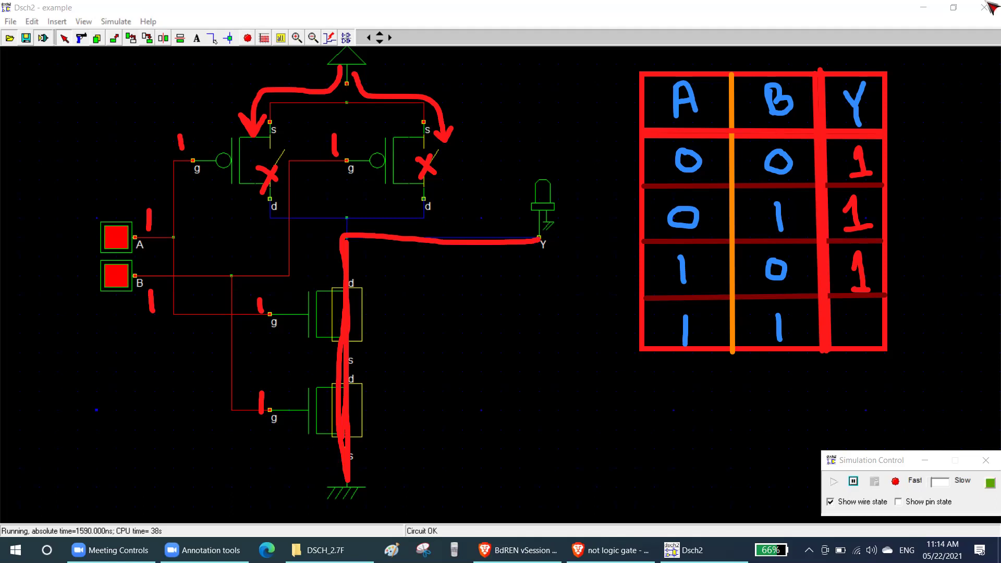
Step: Enter 0 in the Y column for the 1 1 row, and write Y = AB with an overbar below the truth table
mouse_move(860, 312)
left_mouse_down()
mouse_move(850, 321)
mouse_move(862, 314)
left_mouse_up()
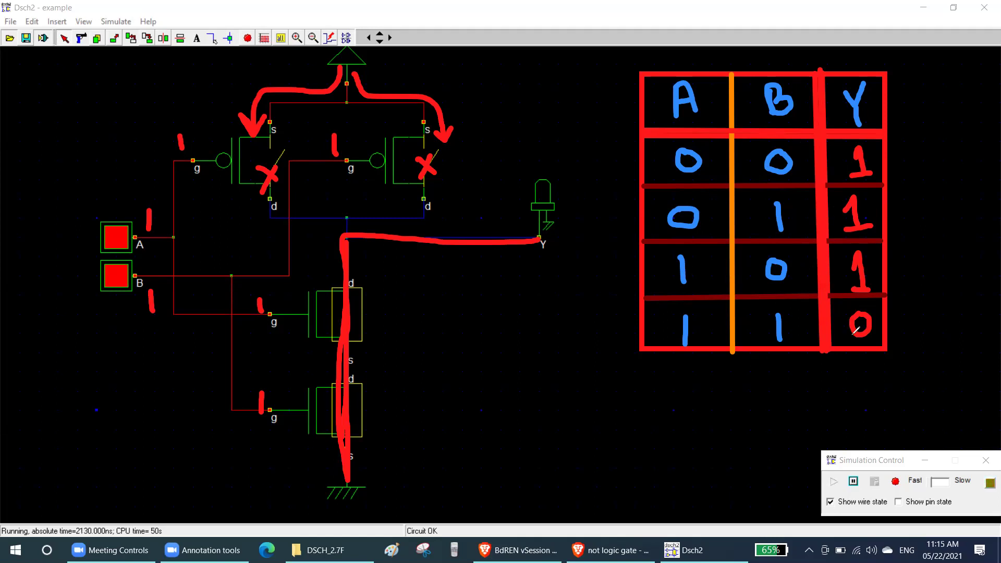
mouse_move(712, 460)
left_mouse_down()
mouse_move(745, 451)
mouse_move(737, 438)
mouse_move(764, 445)
mouse_move(779, 427)
mouse_move(765, 447)
left_mouse_up()
left_click_drag(620, 433, 642, 458)
left_click_drag(649, 423, 650, 487)
mouse_move(656, 447)
left_mouse_down()
mouse_move(677, 439)
mouse_move(680, 453)
left_mouse_up()
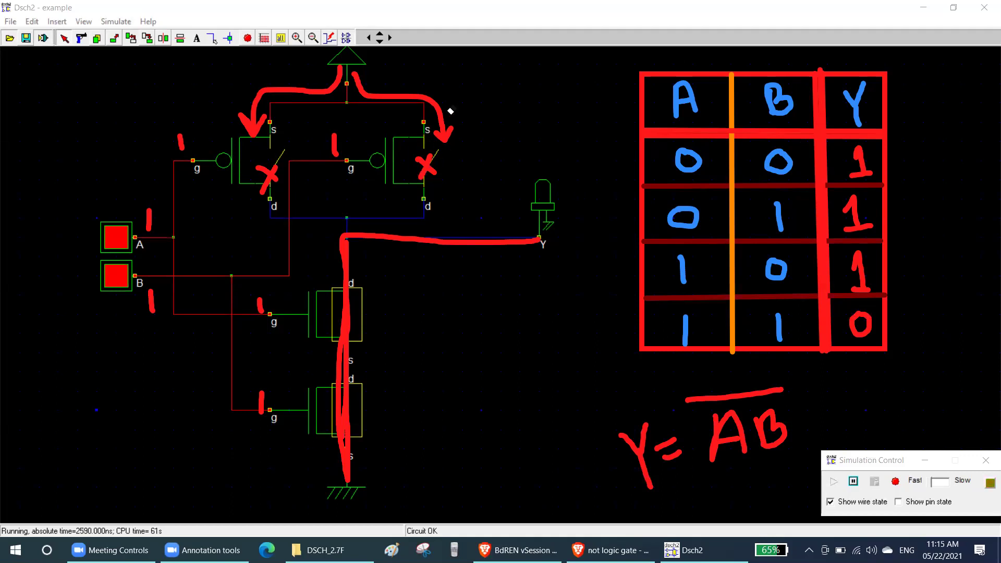
Step: Erase the red marks over the circuit, and remove the overbar above AB in the equation
mouse_move(267, 92)
left_mouse_down()
mouse_move(199, 134)
mouse_move(159, 226)
mouse_move(148, 321)
mouse_move(250, 314)
mouse_move(261, 406)
mouse_move(346, 409)
mouse_move(540, 243)
left_mouse_up()
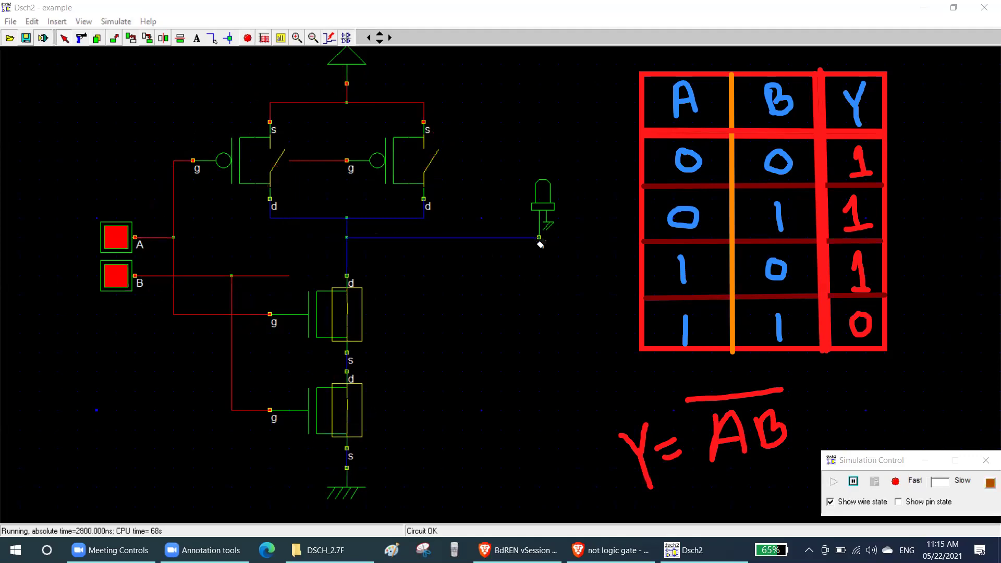
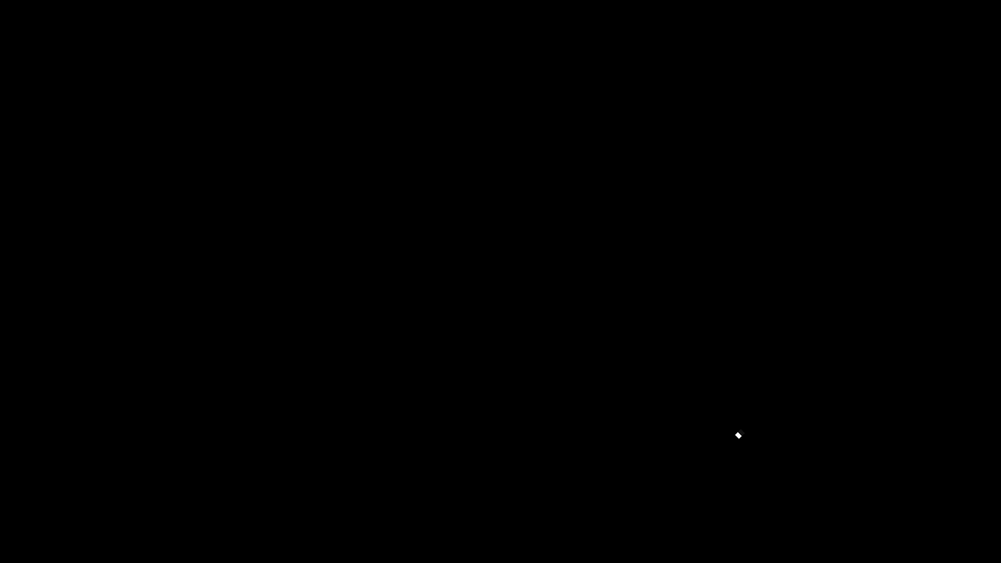
key("ctrl+z")
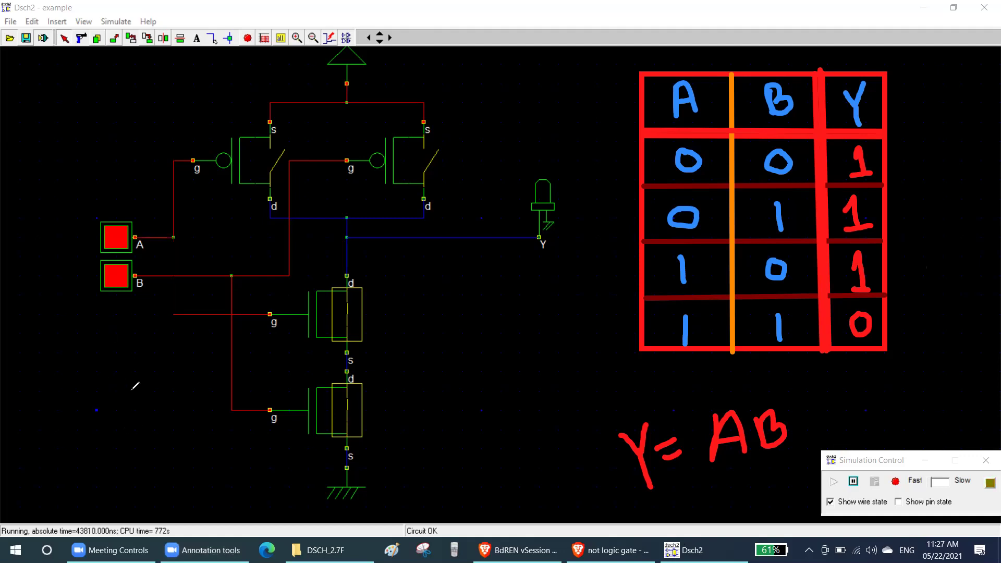
Step: Sketch A passing through two inverters in series, label their outputs A-bar and A double-bar, and erase the double bar
mouse_move(113, 433)
left_mouse_down()
mouse_move(122, 399)
mouse_move(134, 430)
left_mouse_up()
mouse_move(114, 417)
left_mouse_down()
mouse_move(186, 405)
mouse_move(195, 417)
mouse_move(211, 401)
mouse_move(197, 418)
mouse_move(268, 401)
mouse_move(262, 365)
mouse_move(239, 339)
mouse_move(249, 337)
left_mouse_up()
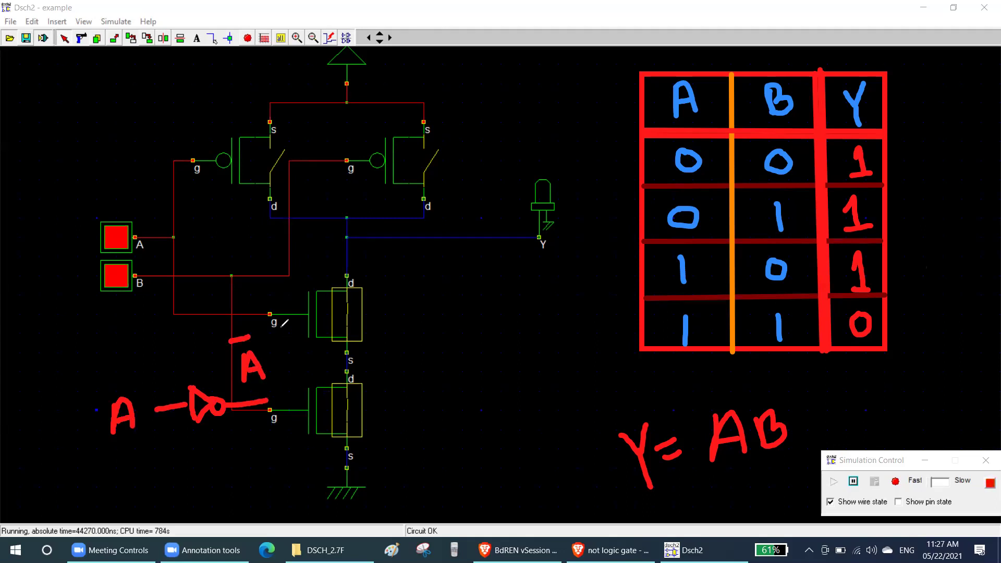
mouse_move(268, 400)
left_mouse_down()
mouse_move(427, 382)
mouse_move(438, 409)
left_mouse_up()
mouse_move(427, 364)
left_mouse_down()
mouse_move(448, 401)
mouse_move(438, 412)
left_mouse_up()
left_click_drag(462, 359, 559, 347)
mouse_move(493, 339)
left_mouse_down()
mouse_move(498, 303)
mouse_move(518, 331)
mouse_move(513, 316)
left_mouse_up()
mouse_move(477, 281)
left_mouse_down()
mouse_move(497, 277)
mouse_move(499, 287)
left_mouse_up()
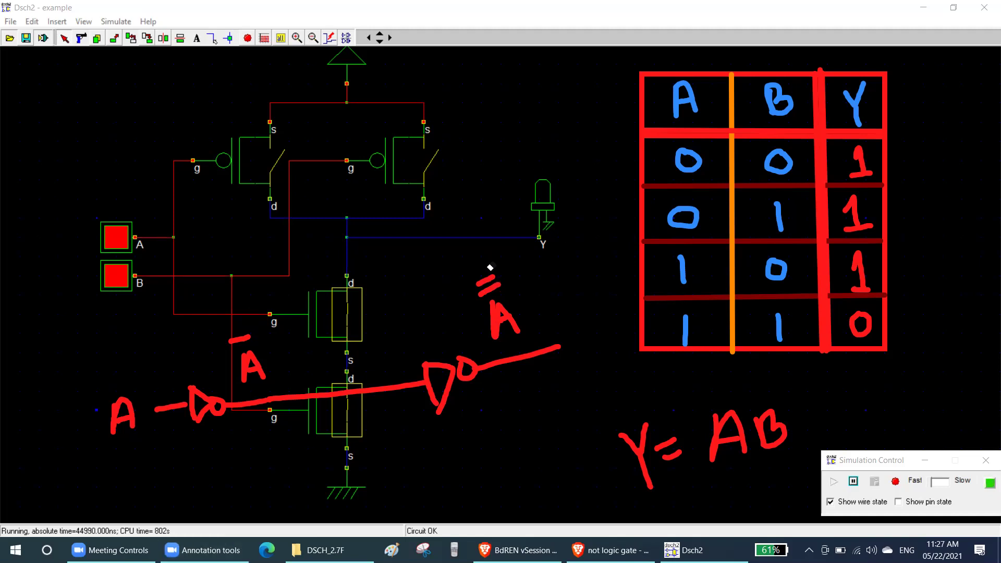
left_click(488, 285)
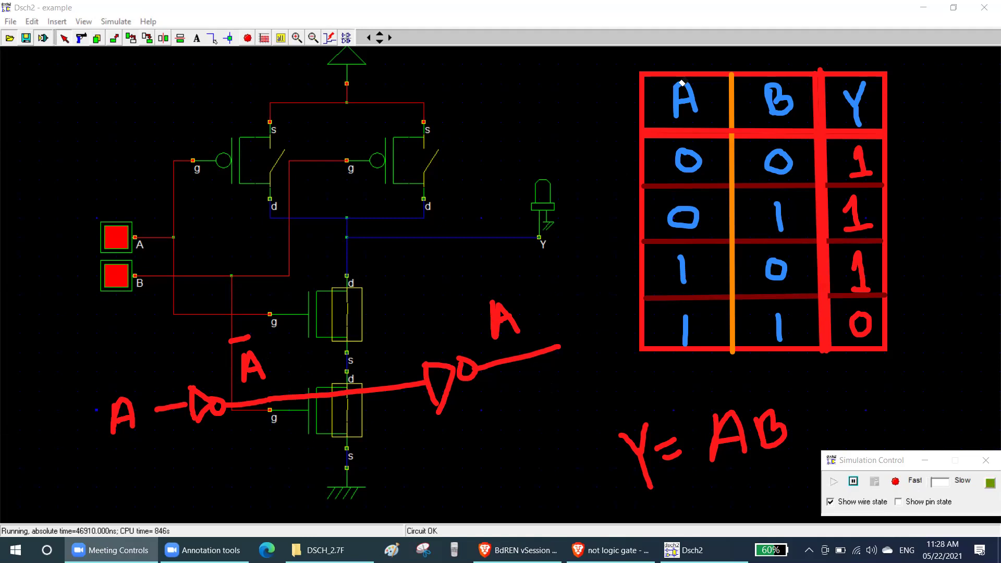
Step: Clear the two-inverter sketch and cover the circuit area with a white filled rectangle
mouse_move(47, 201)
left_mouse_down()
mouse_move(603, 473)
mouse_move(599, 499)
left_mouse_up()
key("Delete")
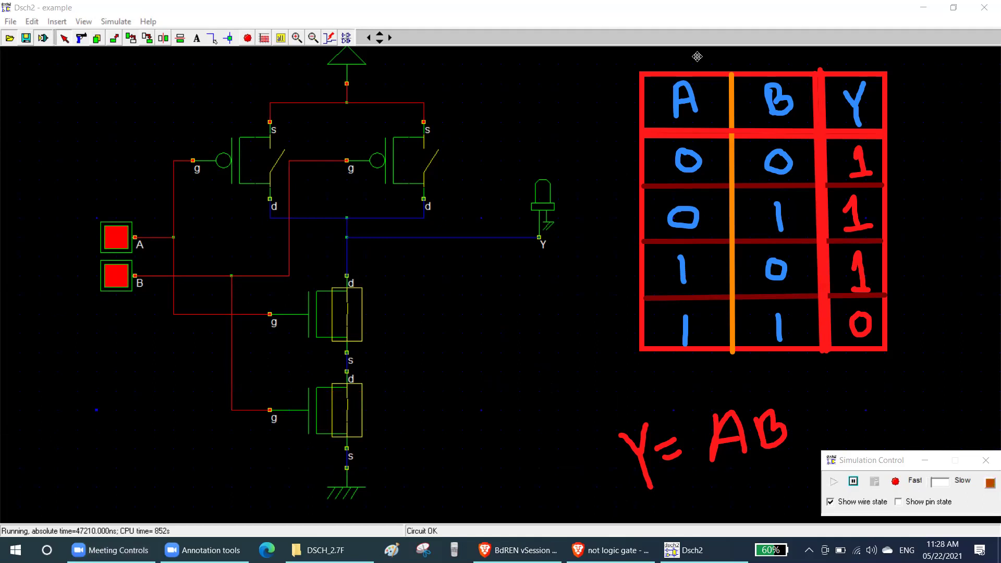
mouse_move(14, 77)
left_mouse_down()
mouse_move(531, 498)
mouse_move(603, 528)
mouse_move(612, 513)
left_mouse_up()
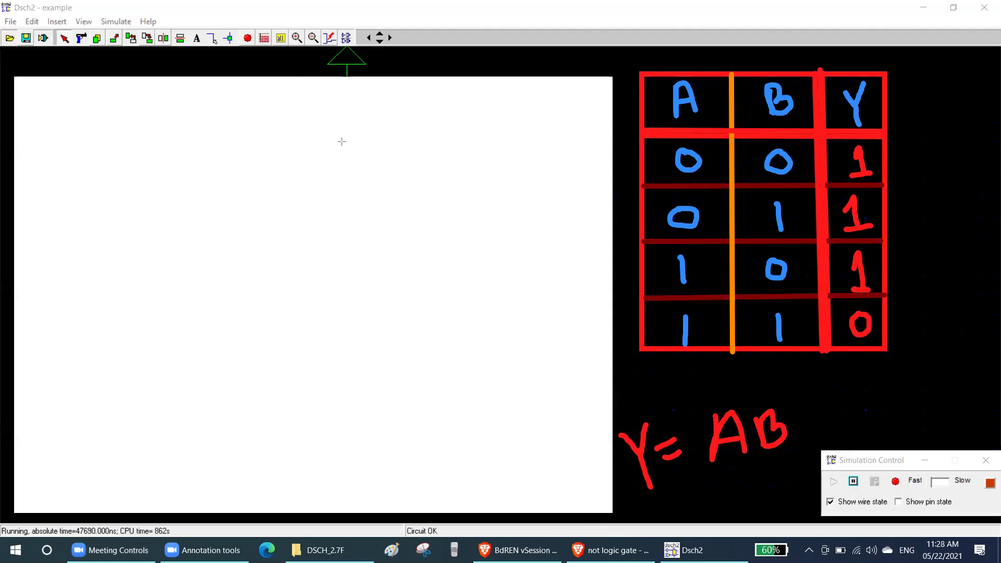
Step: Sketch a two-input AND gate followed by an inverter in black on the white rectangle
left_click_drag(192, 200, 186, 280)
mouse_move(191, 198)
left_mouse_down()
mouse_move(216, 197)
mouse_move(251, 256)
mouse_move(183, 279)
left_mouse_up()
mouse_move(259, 229)
left_mouse_down()
mouse_move(258, 252)
mouse_move(326, 245)
mouse_move(325, 216)
mouse_move(371, 236)
mouse_move(330, 266)
left_mouse_up()
left_click_drag(371, 237, 454, 240)
left_click_drag(192, 216, 133, 216)
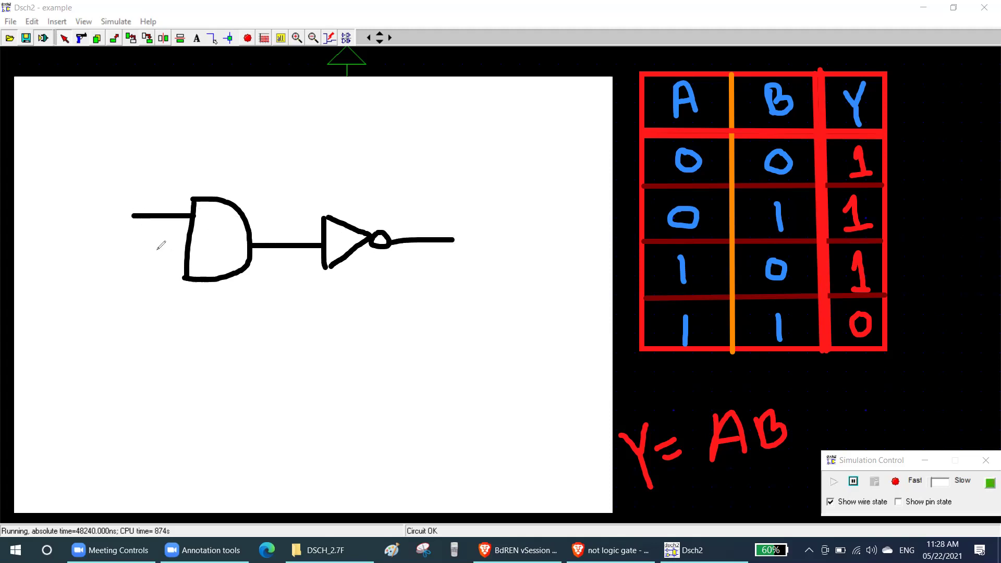
left_click_drag(185, 266, 124, 267)
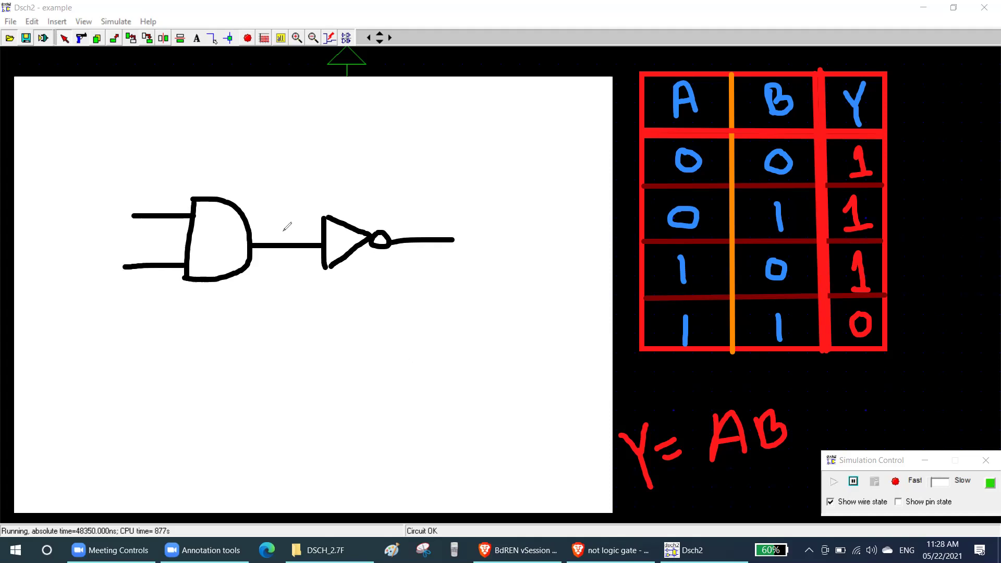
Step: Label the AND gate's inputs A and B, its output AB, and the inverter's output AB with an overbar
mouse_move(89, 227)
left_mouse_down()
mouse_move(100, 207)
mouse_move(110, 236)
left_mouse_up()
mouse_move(91, 278)
left_mouse_down()
mouse_move(95, 297)
mouse_move(121, 300)
left_mouse_up()
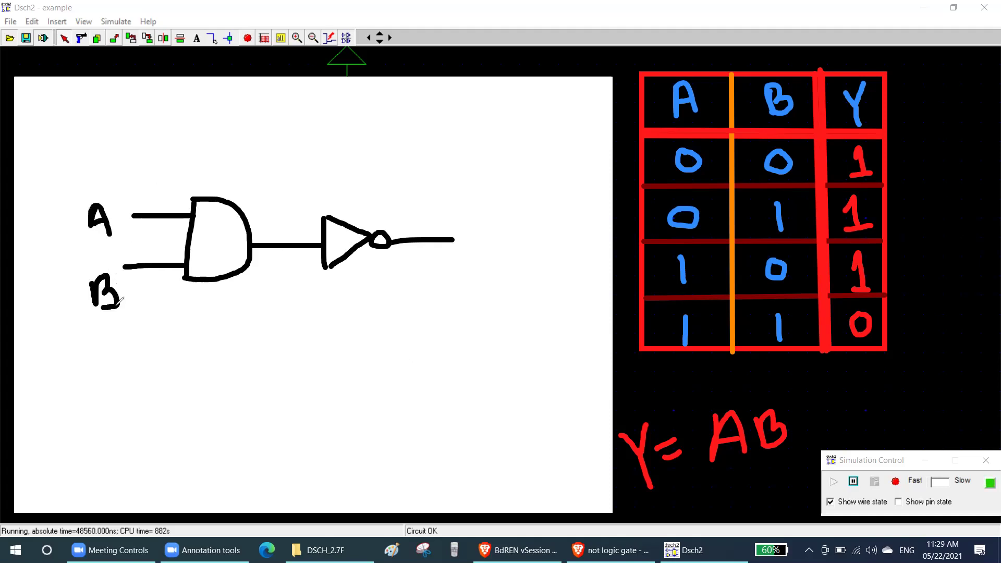
mouse_move(268, 227)
left_mouse_down()
mouse_move(271, 206)
mouse_move(285, 234)
mouse_move(281, 219)
left_mouse_up()
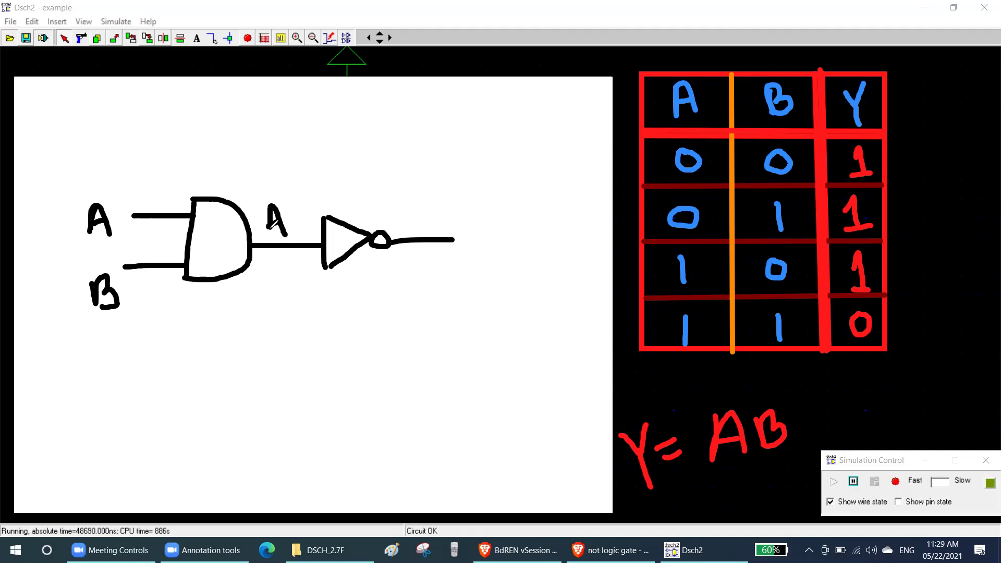
left_click_drag(268, 228, 269, 237)
mouse_move(286, 203)
left_mouse_down()
mouse_move(286, 225)
mouse_move(300, 227)
left_mouse_up()
mouse_move(442, 218)
left_mouse_down()
mouse_move(489, 203)
mouse_move(476, 217)
left_mouse_up()
left_click_drag(436, 179, 487, 178)
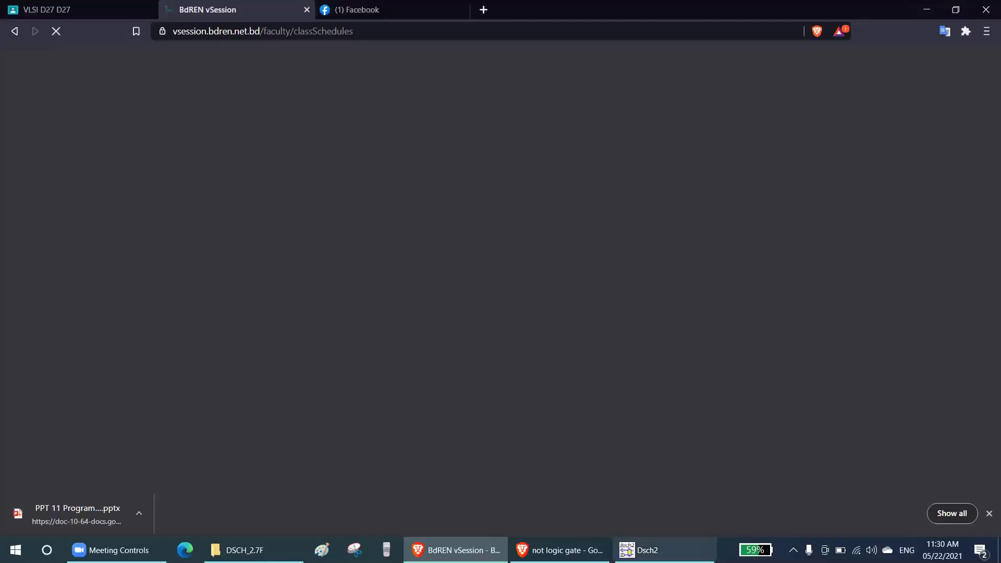
Step: Switch back to Dsch2 and sketch a white NAND gate symbol with two input lines and an output line beside the circuit
key("alt+Tab")
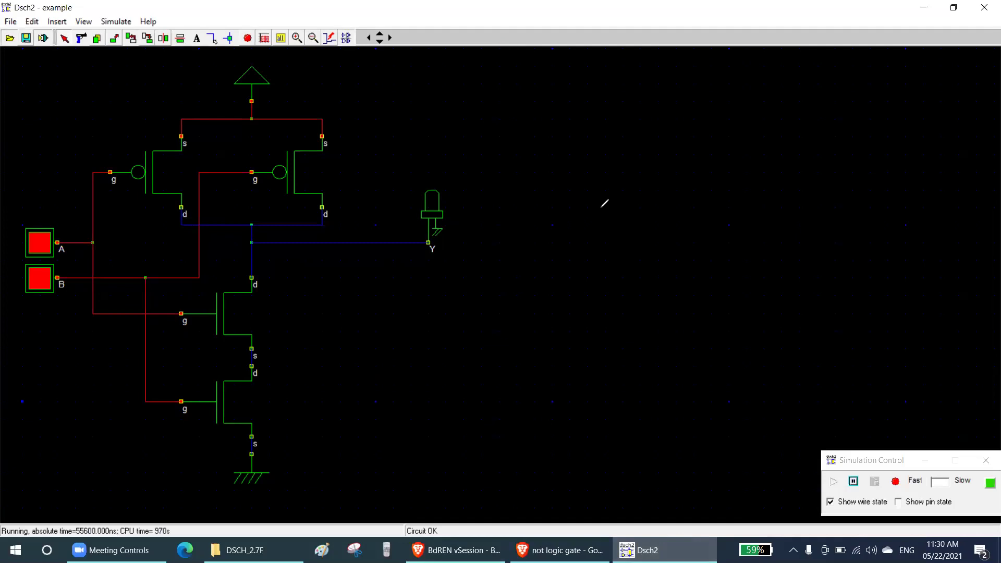
mouse_move(594, 257)
left_mouse_down()
mouse_move(594, 195)
mouse_move(623, 243)
mouse_move(596, 257)
left_mouse_up()
mouse_move(632, 220)
left_mouse_down()
mouse_move(640, 229)
mouse_move(632, 221)
mouse_move(690, 216)
left_mouse_up()
left_click_drag(555, 208, 592, 208)
left_click_drag(594, 249, 568, 252)
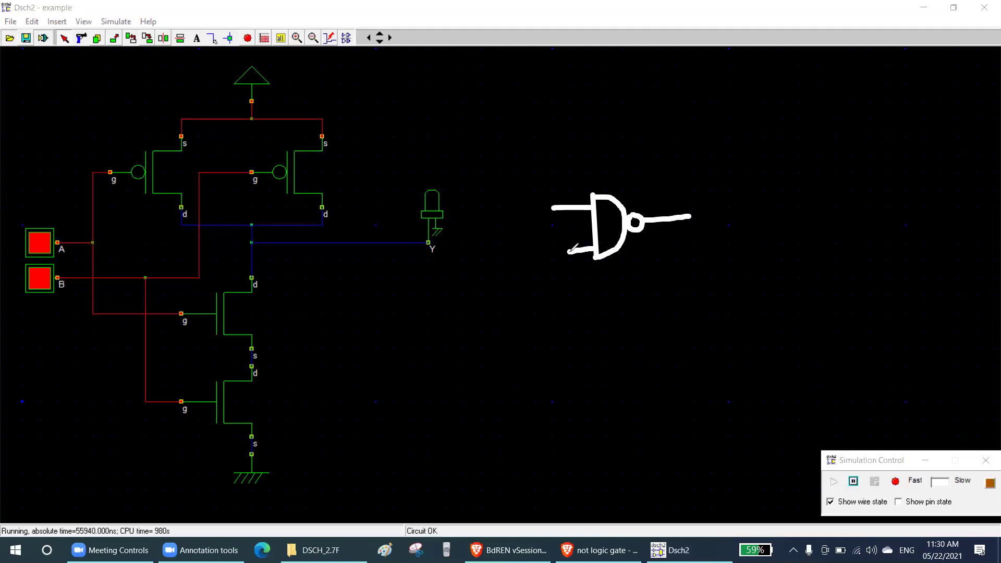
Step: Label the sketched NAND gate's inputs A and B and its output AB with an overbar
mouse_move(514, 226)
left_mouse_down()
mouse_move(537, 225)
mouse_move(532, 215)
mouse_move(536, 280)
left_mouse_up()
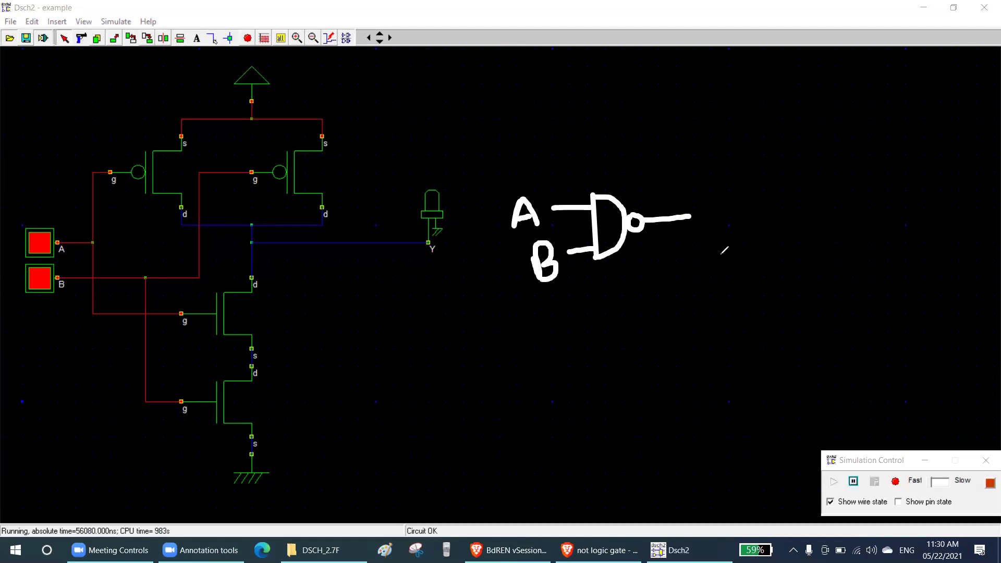
mouse_move(691, 253)
left_mouse_down()
mouse_move(691, 285)
mouse_move(709, 275)
mouse_move(706, 267)
mouse_move(716, 276)
left_mouse_up()
left_click_drag(717, 248, 718, 275)
left_click_drag(684, 244, 727, 237)
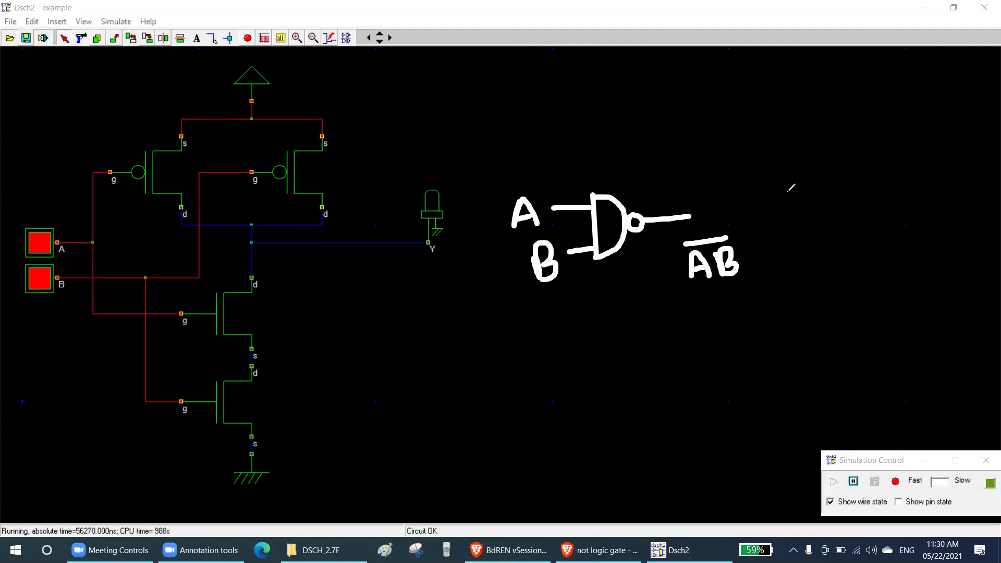
Step: Extend the sketched NAND output into an inverter with its own output line, and label that output
mouse_move(690, 216)
left_mouse_down()
mouse_move(793, 208)
mouse_move(799, 226)
left_mouse_up()
left_click_drag(785, 185, 829, 198)
mouse_move(829, 198)
left_mouse_down()
mouse_move(801, 228)
mouse_move(830, 195)
mouse_move(904, 196)
left_mouse_up()
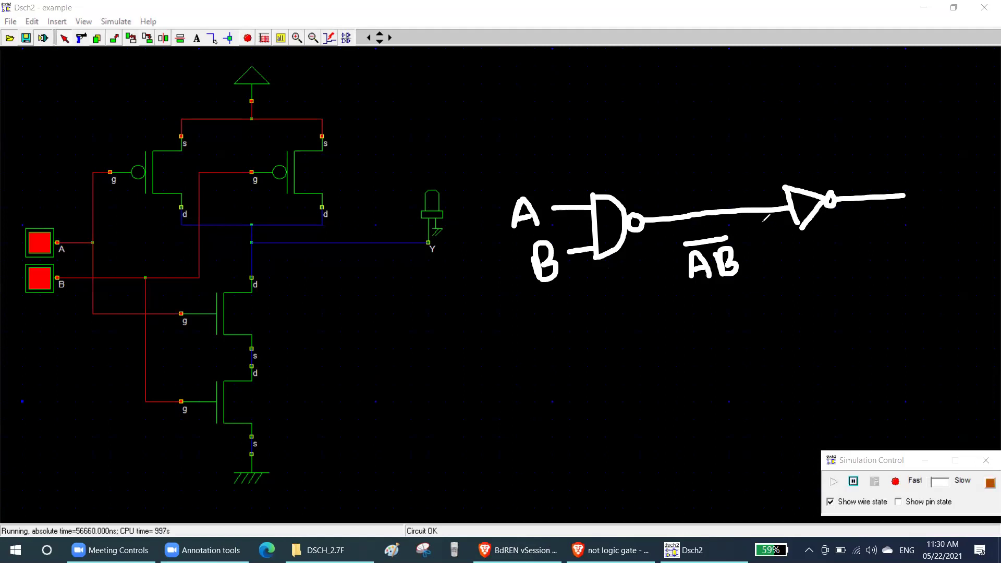
mouse_move(858, 175)
left_mouse_down()
mouse_move(870, 150)
mouse_move(880, 172)
mouse_move(878, 163)
mouse_move(897, 169)
left_mouse_up()
left_click(863, 177)
mouse_move(843, 132)
left_mouse_down()
mouse_move(894, 123)
mouse_move(909, 134)
mouse_move(885, 136)
left_mouse_up()
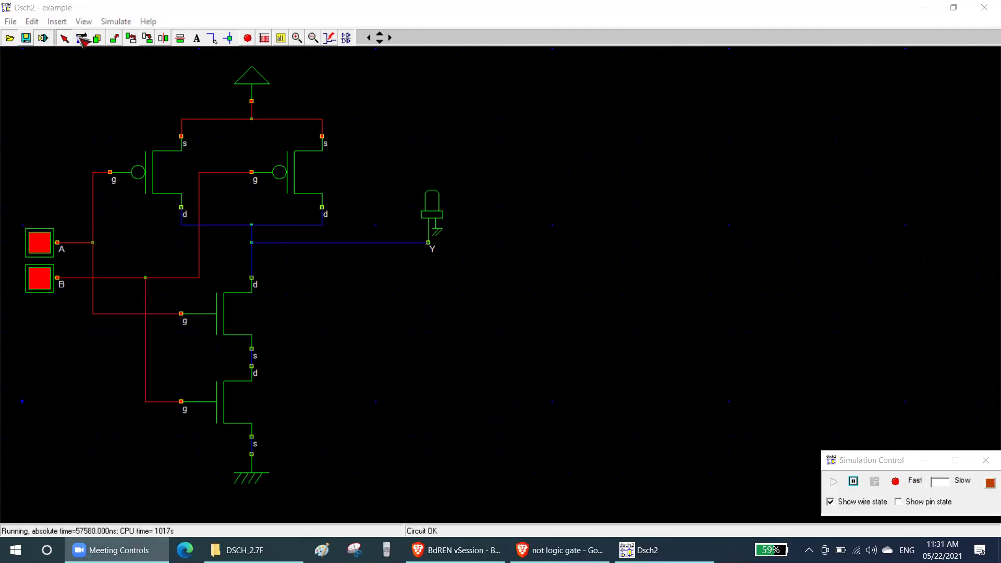
Step: With the simulation stopped, delete the wire from the output node to LED Y, and move the LED farther from the circuit
left_click(249, 37)
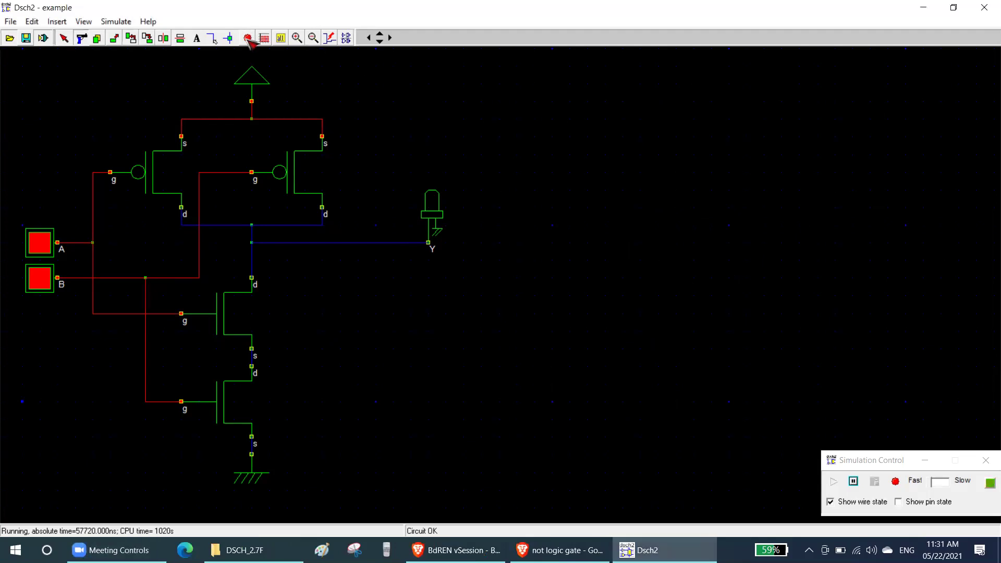
left_click(93, 38)
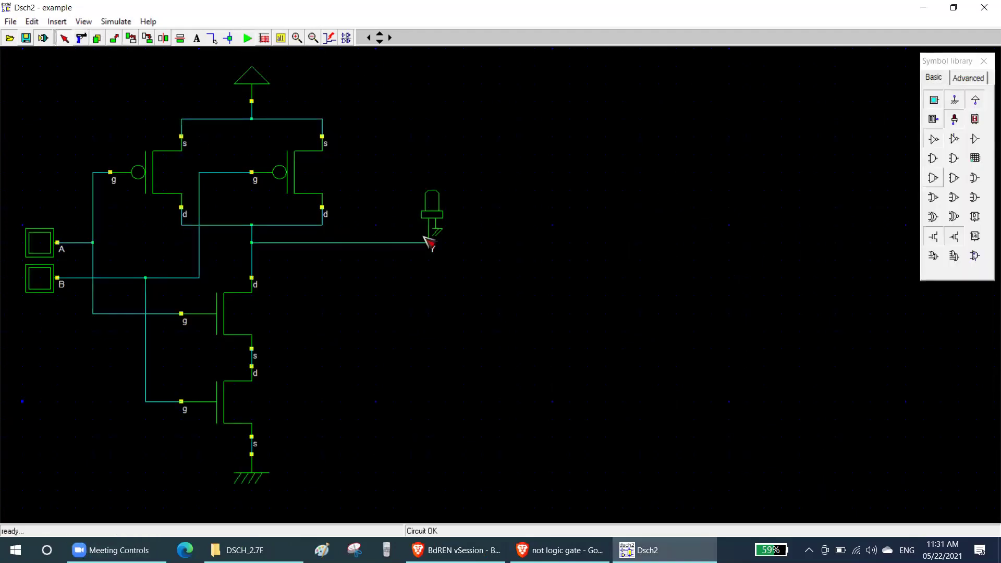
left_click(390, 243)
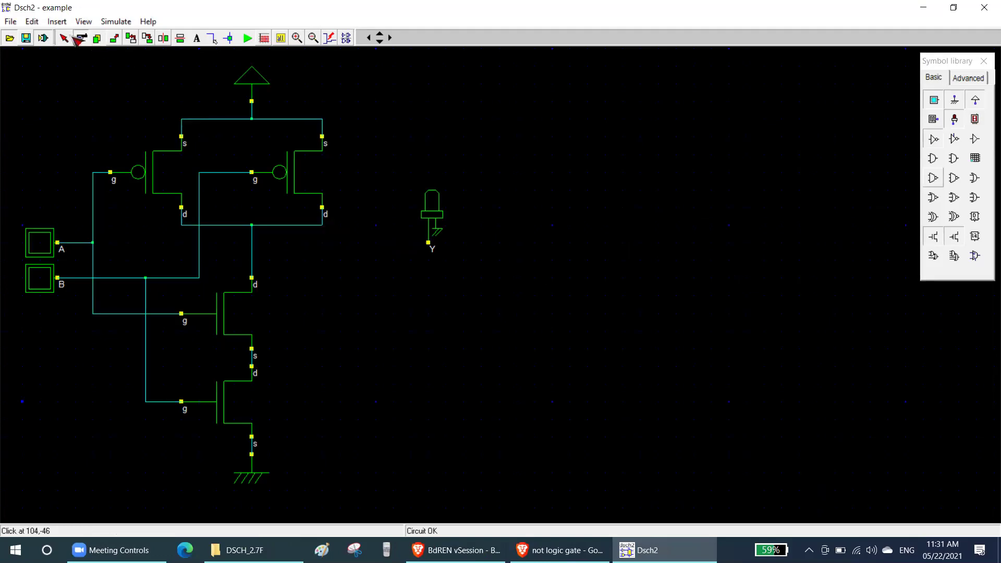
left_click(521, 220)
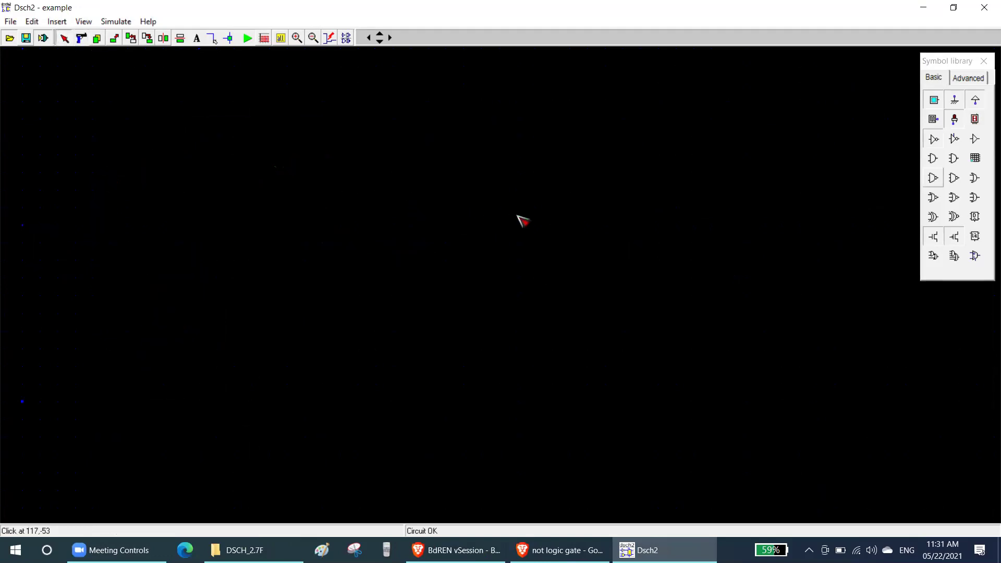
left_click_drag(517, 215, 641, 209)
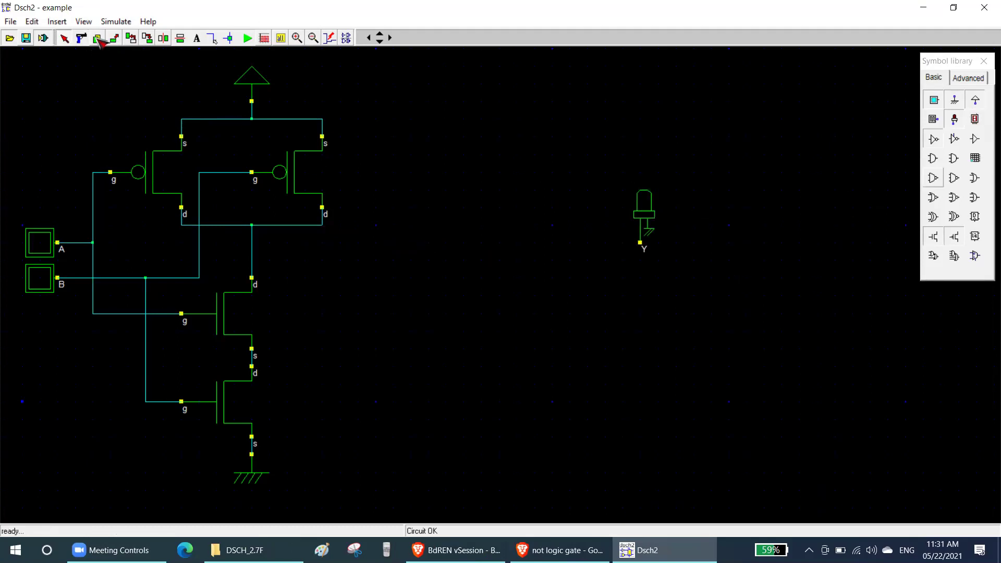
Step: Copy the PMOS transistor driven by input B to the open areas on either side of LED Y
key("ctrl+c")
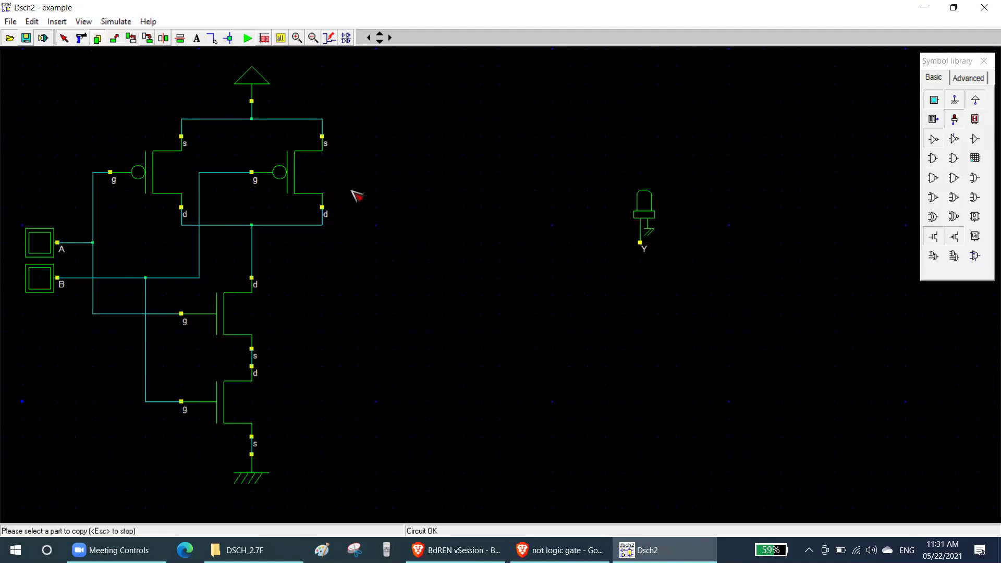
left_click(351, 191)
left_click(337, 194)
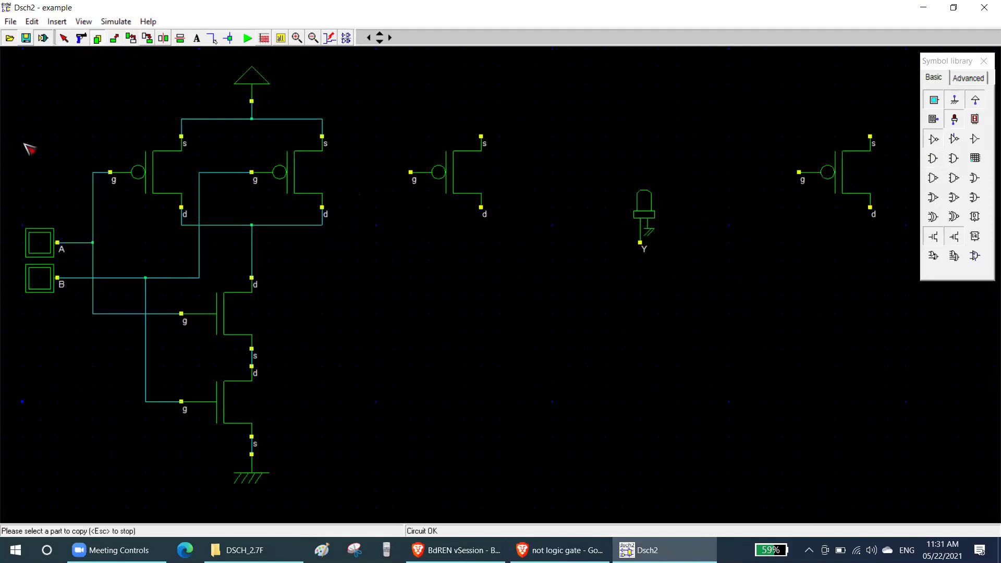
left_click(97, 38)
left_click_drag(187, 320, 317, 334)
left_click(316, 334)
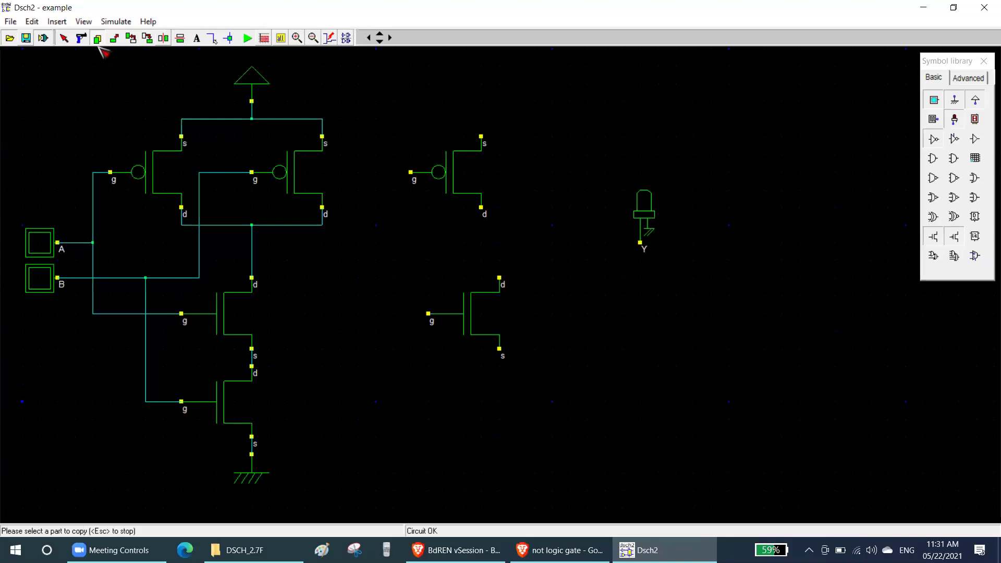
key("Escape")
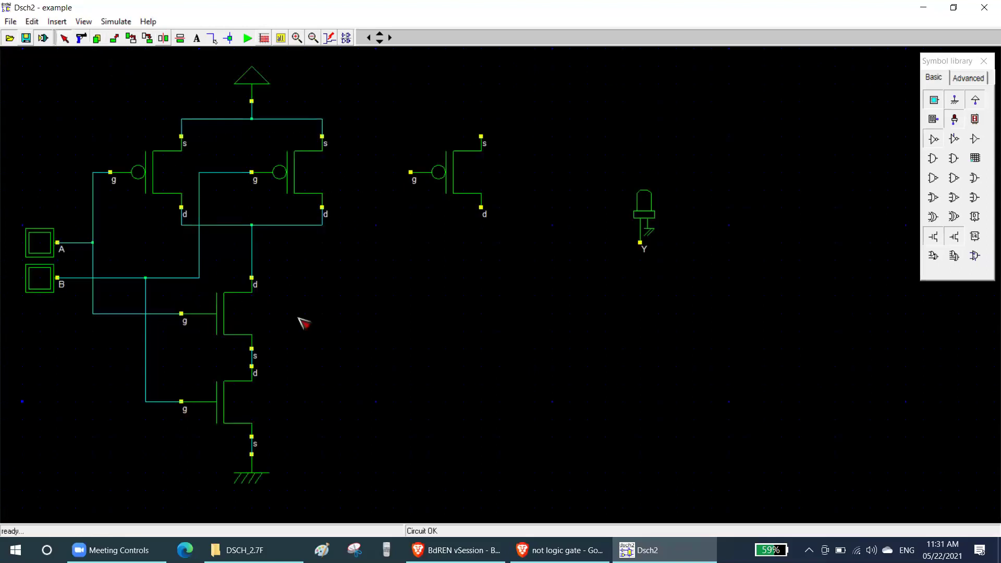
Step: Place a copy of the upper NMOS transistor directly below the unconnected PMOS, and bring LED Y closer to the pair
left_click(96, 38)
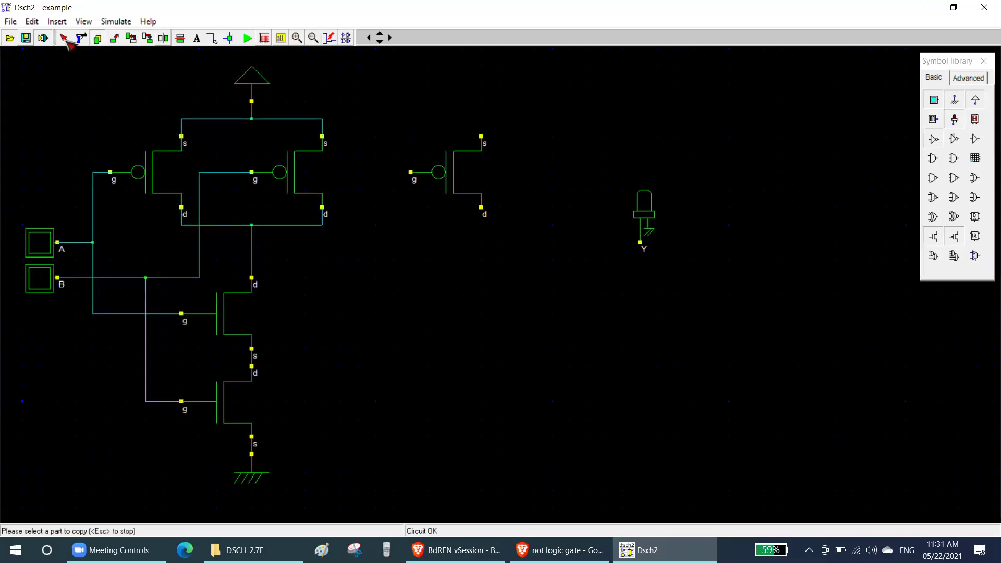
left_click(328, 216)
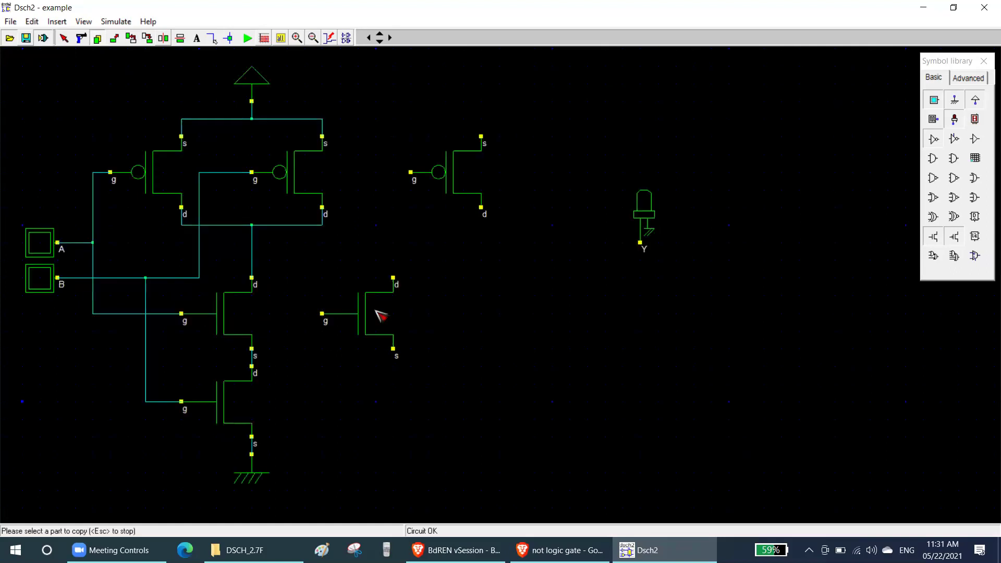
left_click(422, 315)
left_click(431, 201)
left_click_drag(431, 201, 431, 201)
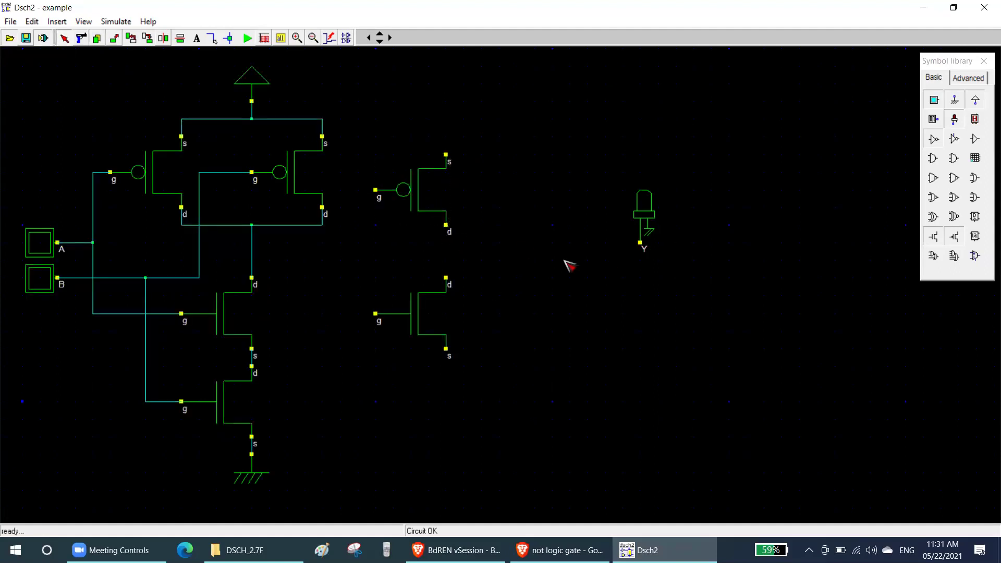
left_click(567, 214)
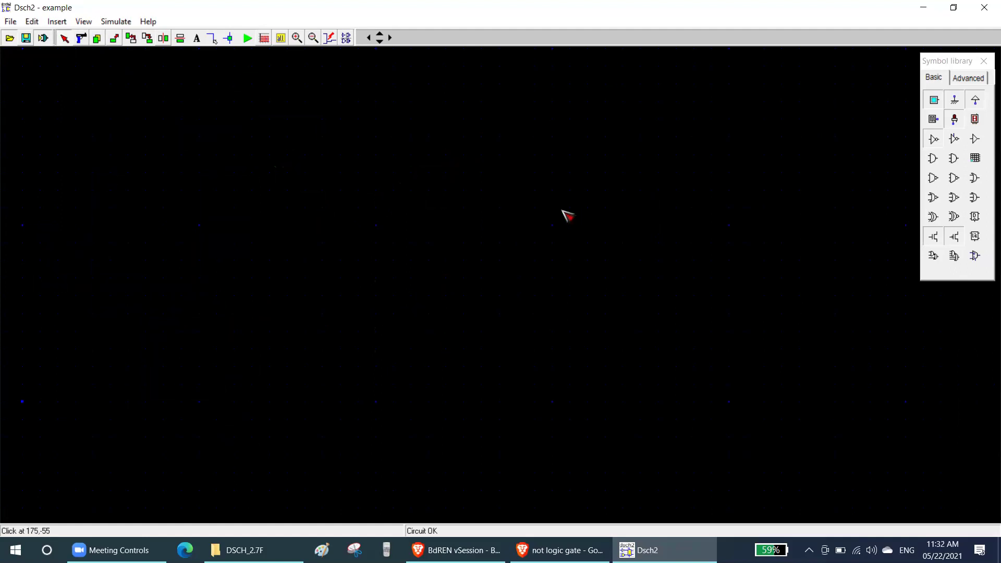
Step: Wire the drains of the new PMOS and NMOS together, and add short wire stubs outward from both sources
left_click(211, 37)
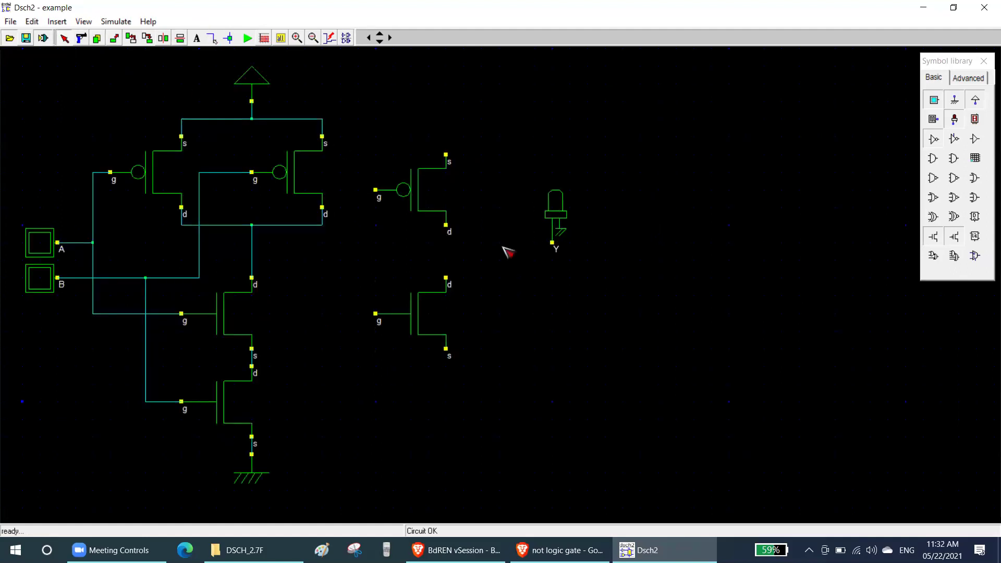
left_click_drag(446, 226, 446, 279)
left_click_drag(446, 350, 448, 369)
left_click_drag(447, 156, 447, 138)
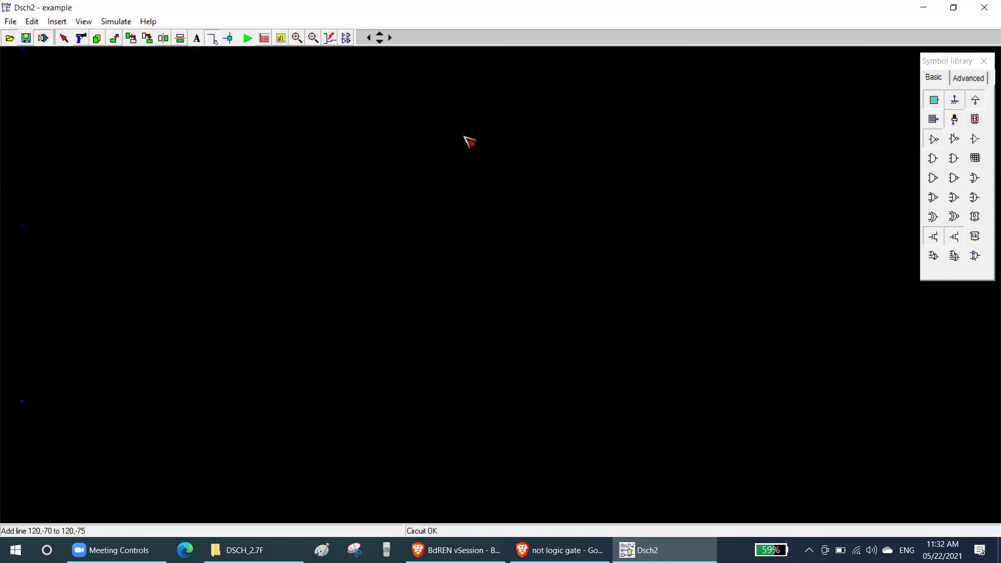
Step: Add a supply symbol to the new PMOS source and a ground symbol to the new NMOS source
left_click(975, 100)
left_click(454, 117)
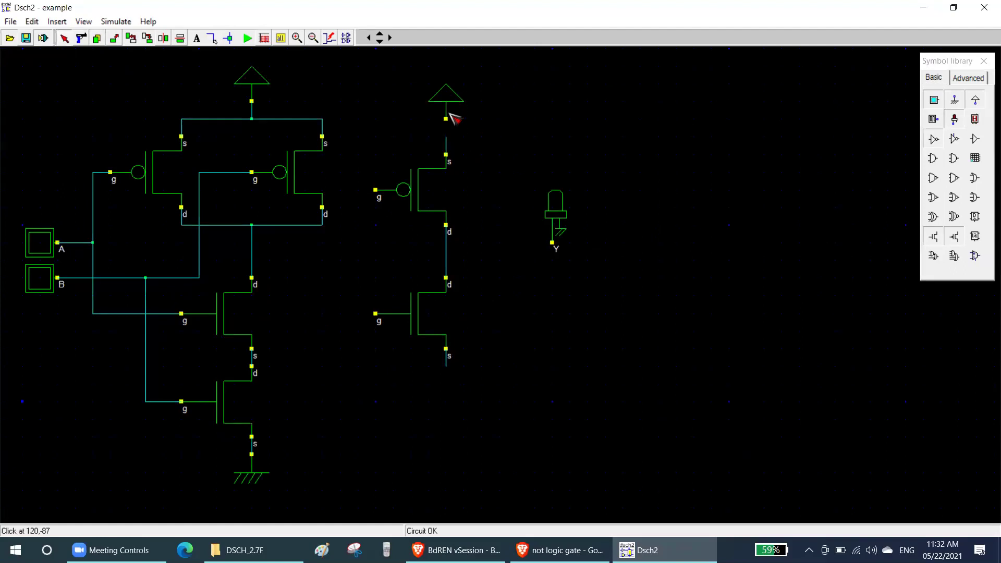
left_click(954, 99)
left_click(458, 390)
Step: Wire the two inverter gates together, and add short input and output lines at the gate and drain junctions
left_click(211, 38)
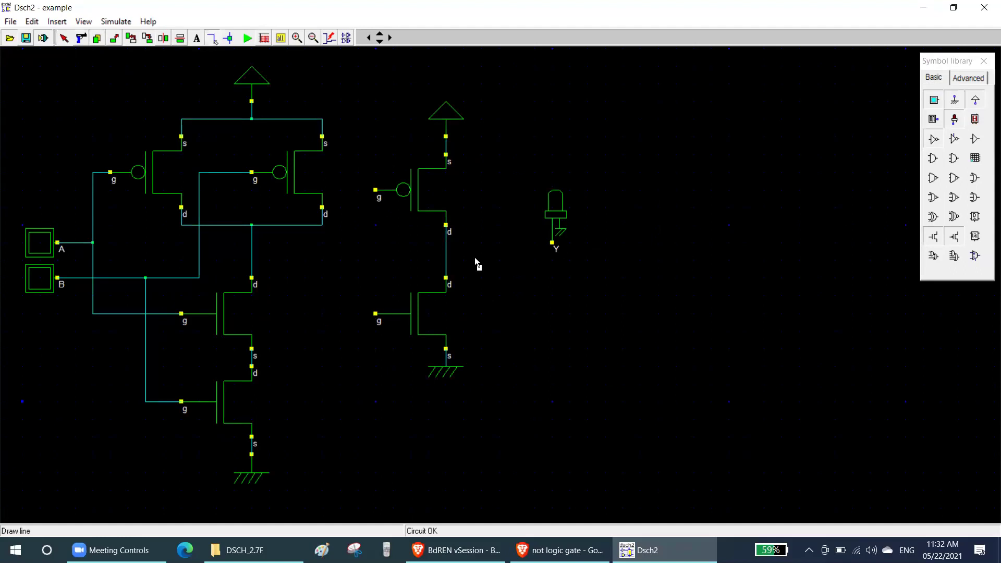
left_click_drag(375, 190, 376, 313)
left_click_drag(446, 242, 481, 242)
left_click_drag(376, 245, 340, 242)
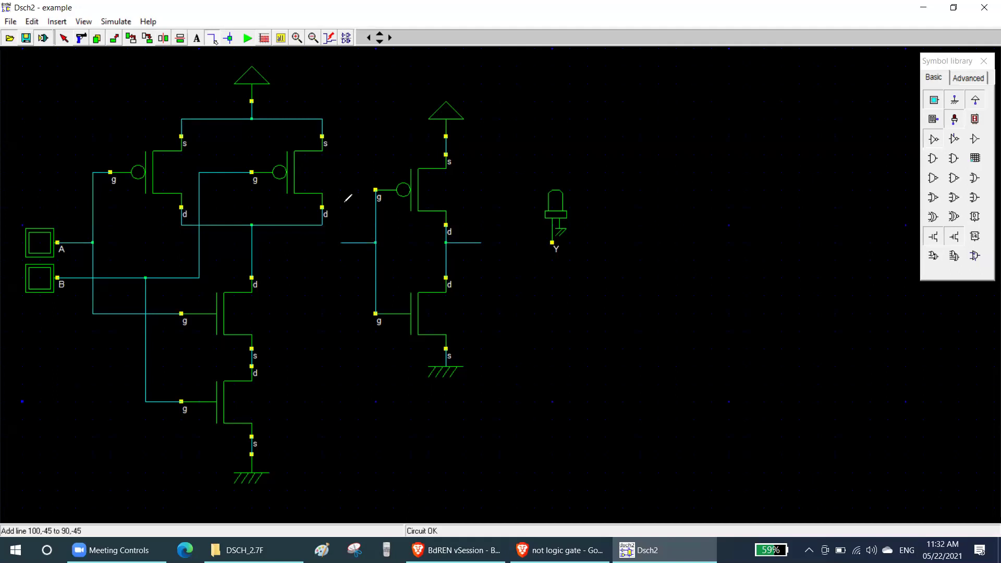
Step: Circle the inverter with its input and output as annotations, clear them, and sketch its connections to the NAND output and LED Y
mouse_move(325, 297)
left_mouse_down()
mouse_move(468, 386)
mouse_move(498, 258)
mouse_move(471, 83)
left_mouse_up()
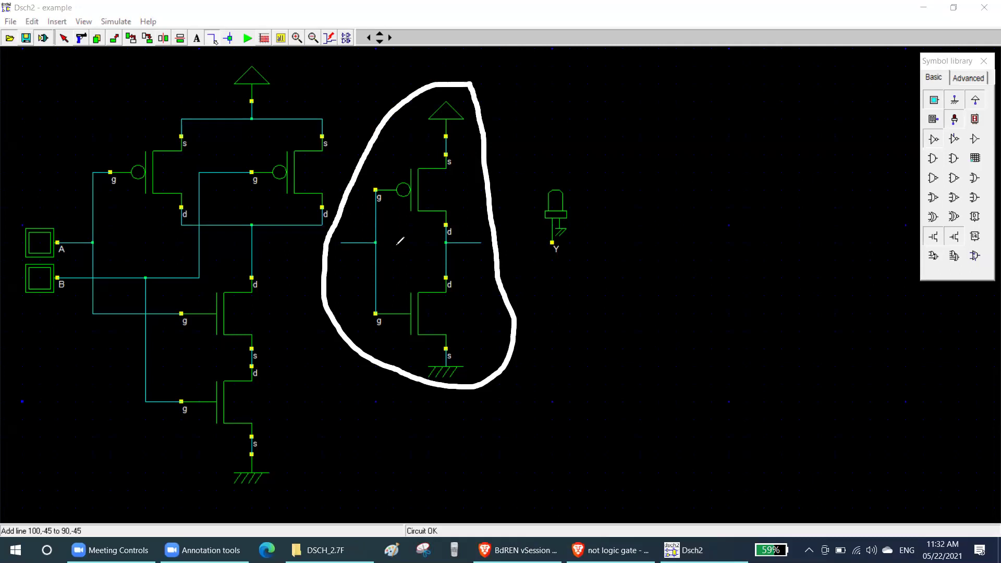
mouse_move(383, 236)
left_mouse_down()
mouse_move(335, 241)
mouse_move(339, 254)
mouse_move(388, 250)
mouse_move(387, 233)
left_mouse_up()
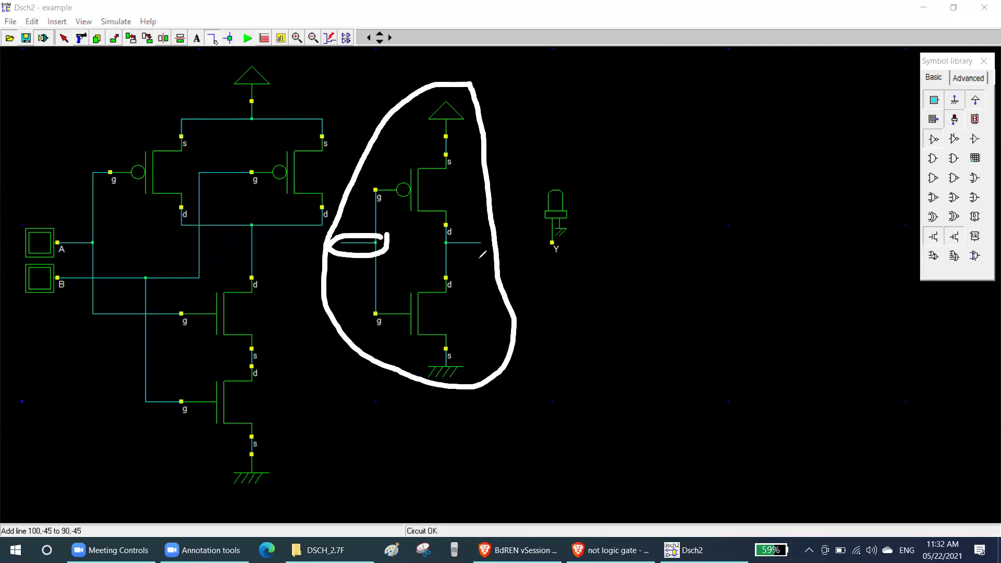
mouse_move(488, 229)
left_mouse_down()
mouse_move(438, 255)
mouse_move(488, 233)
left_mouse_up()
key("ctrl+z")
key("ctrl+z")
key("ctrl+z")
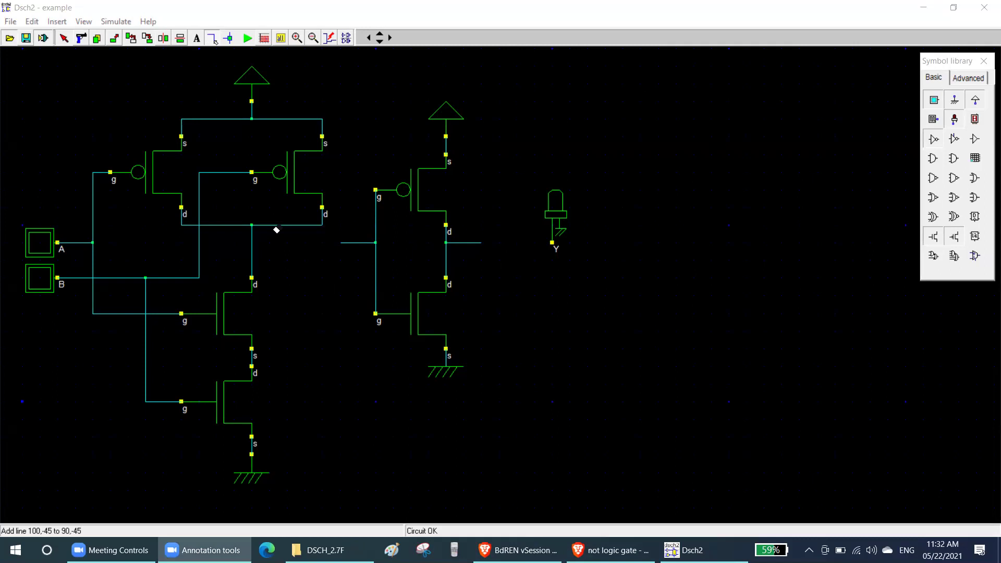
mouse_move(251, 243)
left_mouse_down()
mouse_move(376, 240)
mouse_move(251, 237)
mouse_move(298, 243)
left_mouse_up()
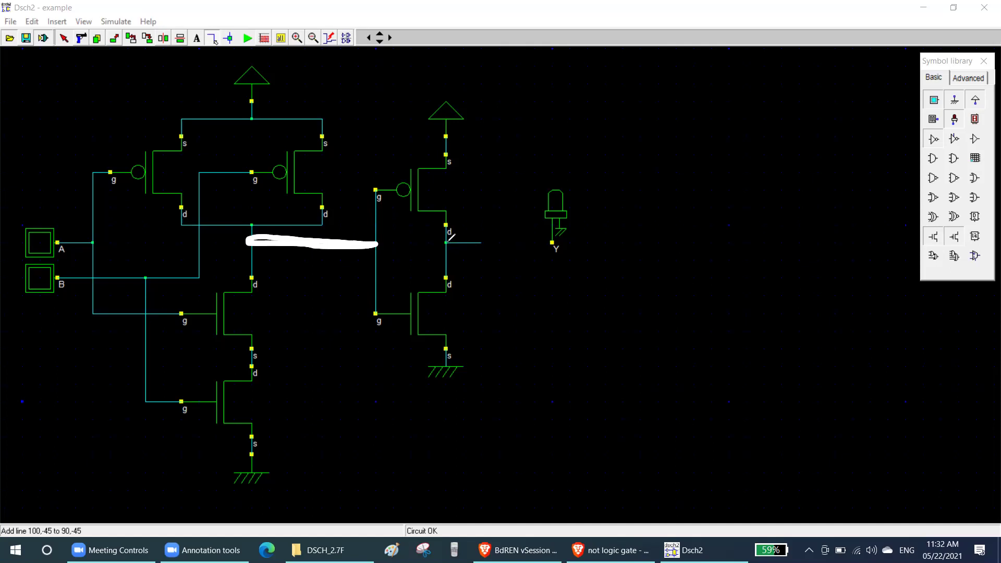
left_click_drag(445, 242, 554, 245)
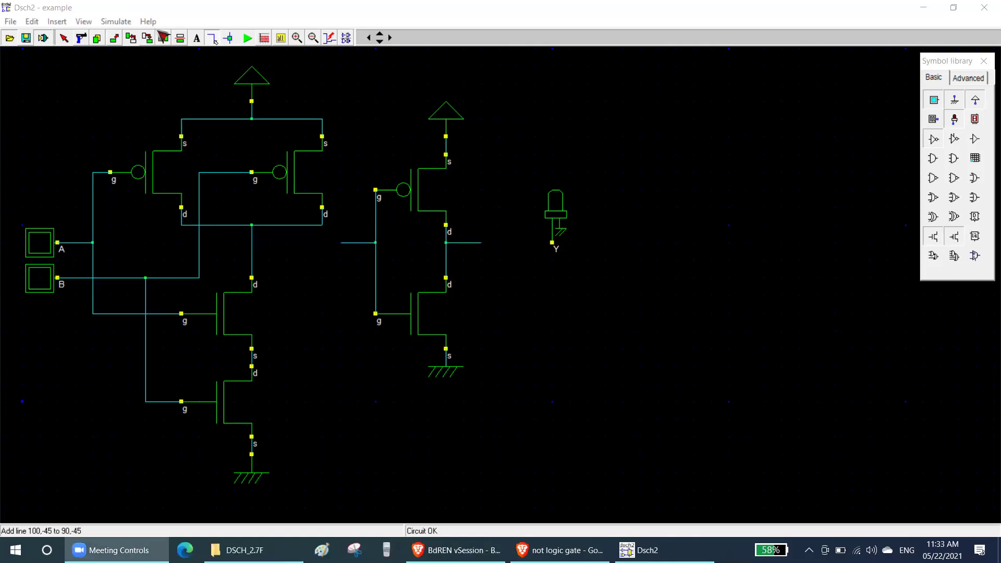
Step: Wire the NAND output to the inverter's input line and the inverter's output line to LED Y
left_click_drag(251, 243, 341, 243)
left_click_drag(481, 242, 551, 242)
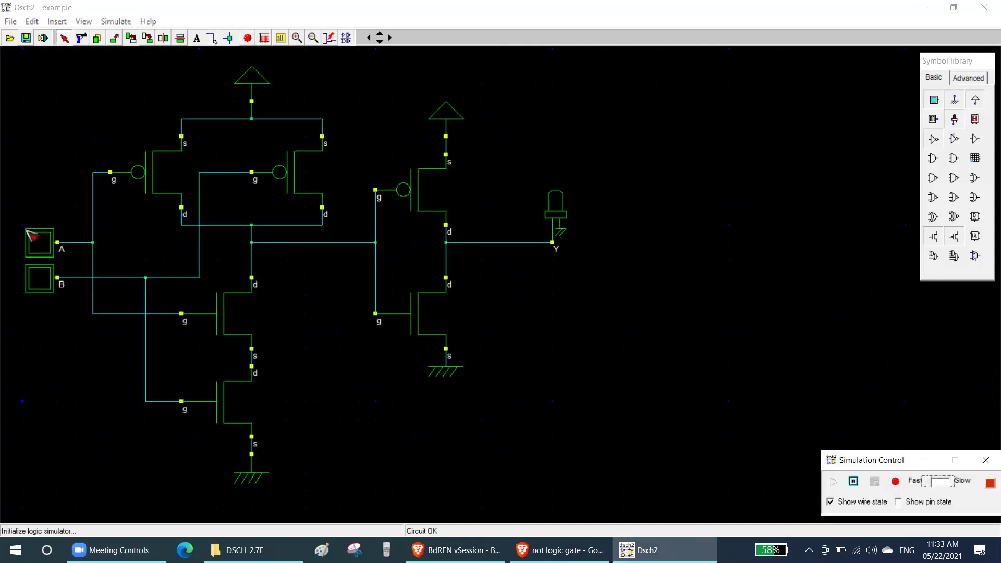
Step: Run the simulation and toggle inputs A and B to test the AND gate, ending with both inputs on
left_click(42, 243)
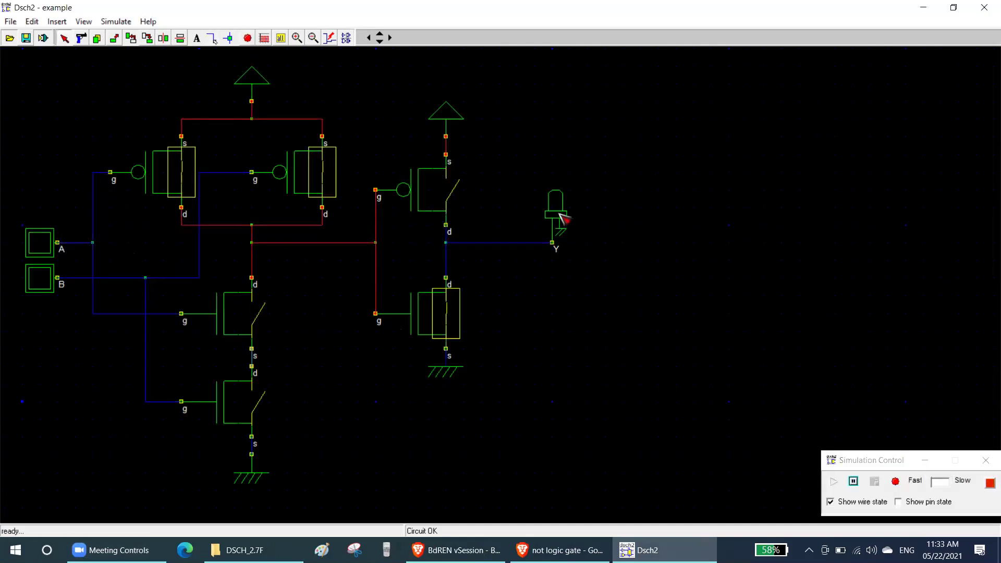
left_click(40, 244)
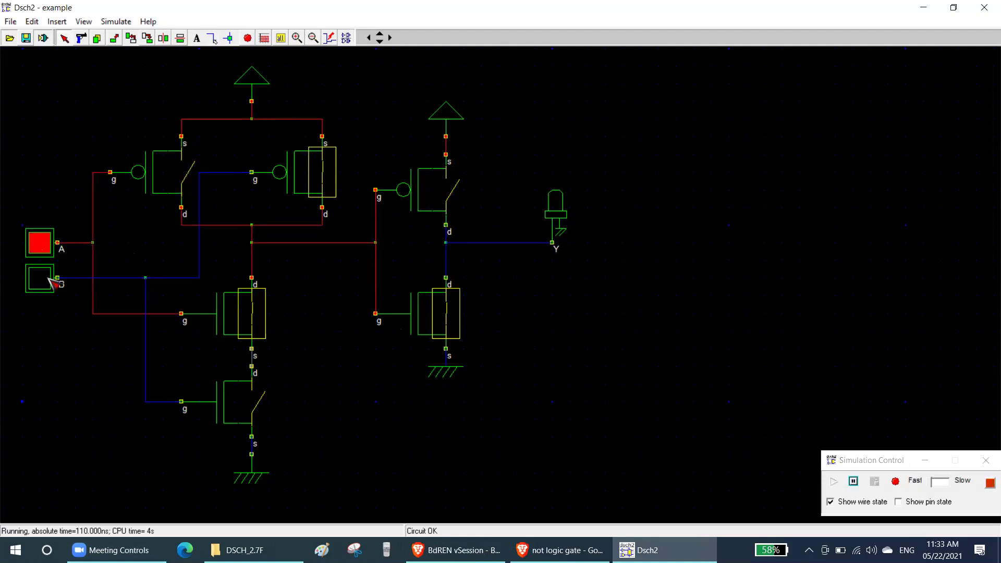
left_click(43, 279)
left_click(40, 278)
left_click(40, 243)
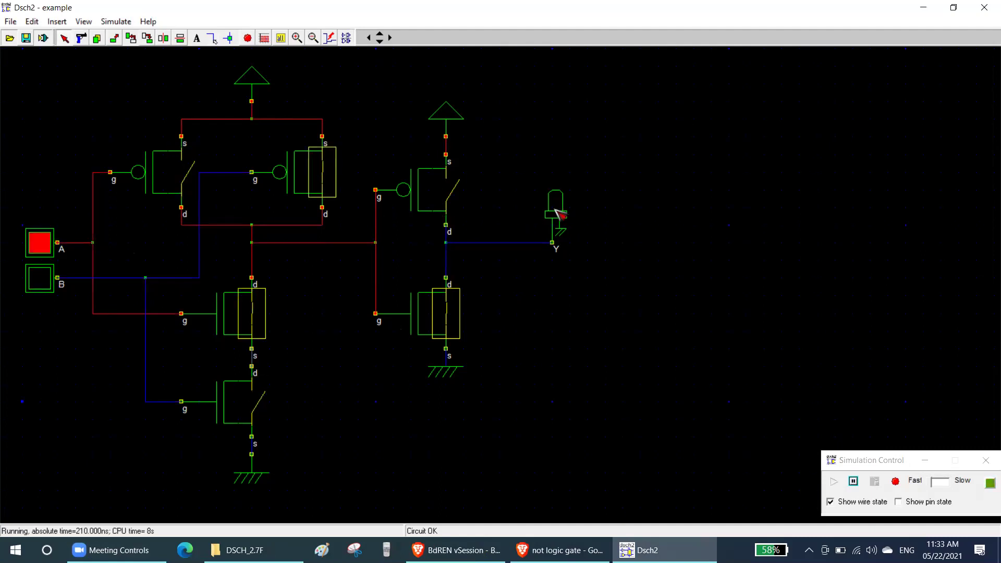
left_click(50, 282)
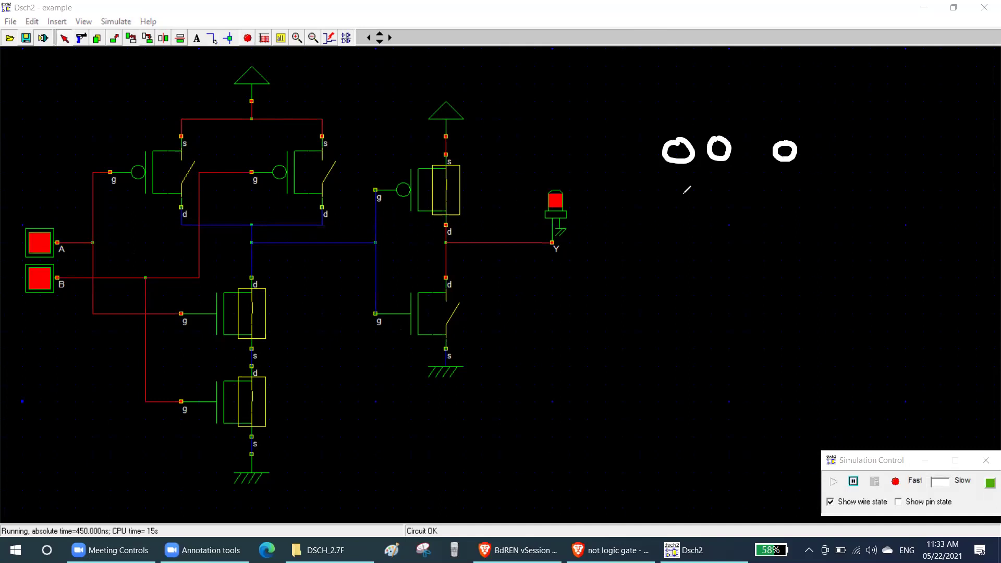
Step: Annotate the truth table with rows 01 giving 0, 10 giving 0 and 11 giving 1, and draw its dividing lines
left_click_drag(689, 192, 720, 218)
left_click_drag(789, 192, 788, 193)
mouse_move(690, 240)
left_mouse_down()
mouse_move(693, 267)
mouse_move(724, 246)
left_mouse_up()
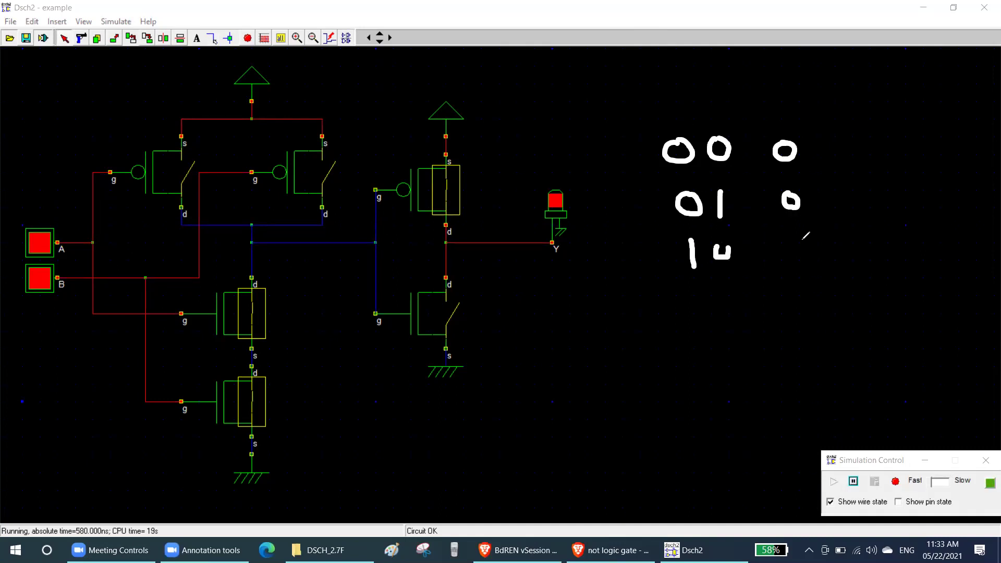
left_click_drag(805, 239, 803, 238)
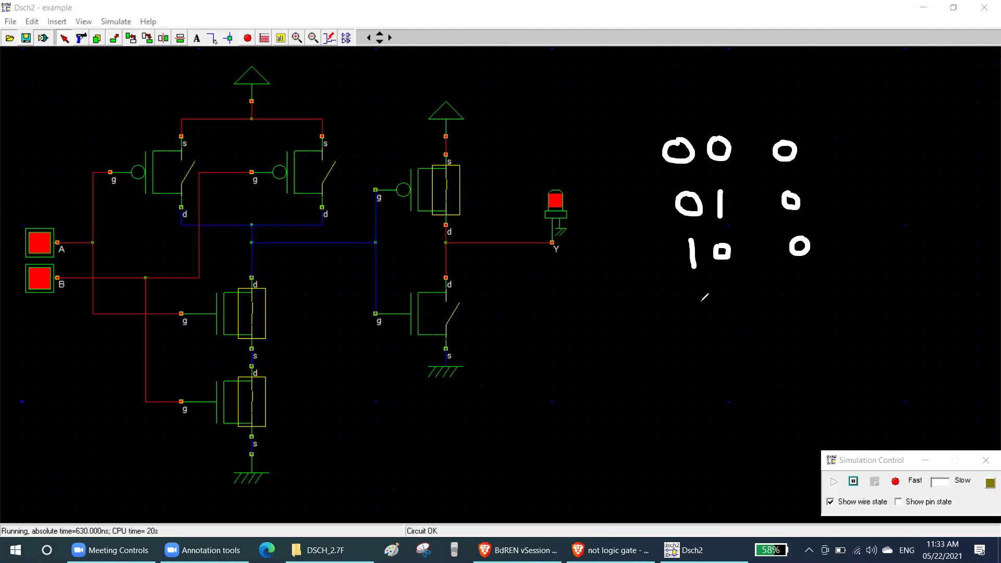
left_click_drag(700, 292, 700, 316)
left_click_drag(733, 291, 733, 315)
mouse_move(799, 293)
left_mouse_down()
mouse_move(802, 312)
mouse_move(822, 316)
left_mouse_up()
left_click_drag(745, 112, 765, 341)
left_click(628, 130)
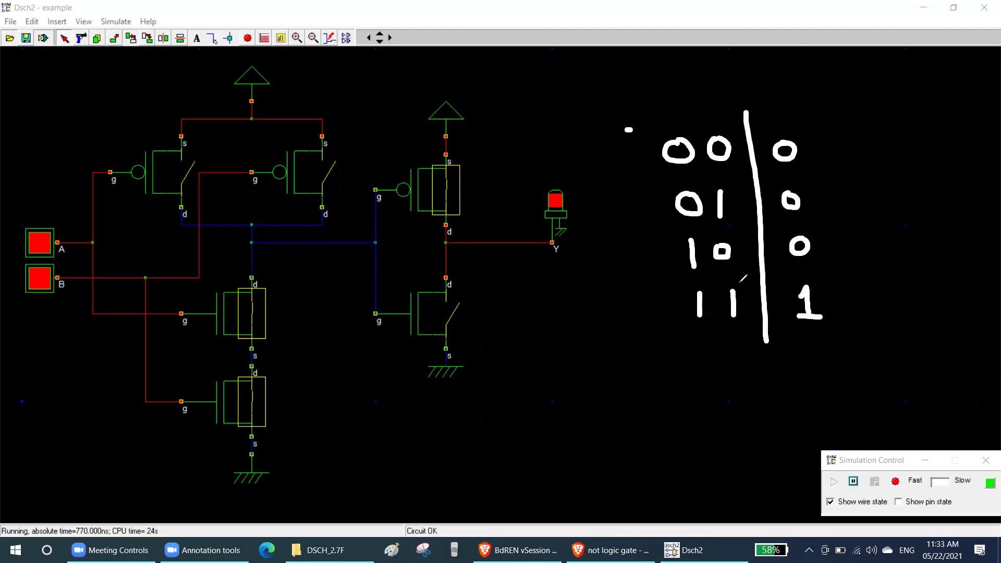
left_click_drag(628, 130, 819, 125)
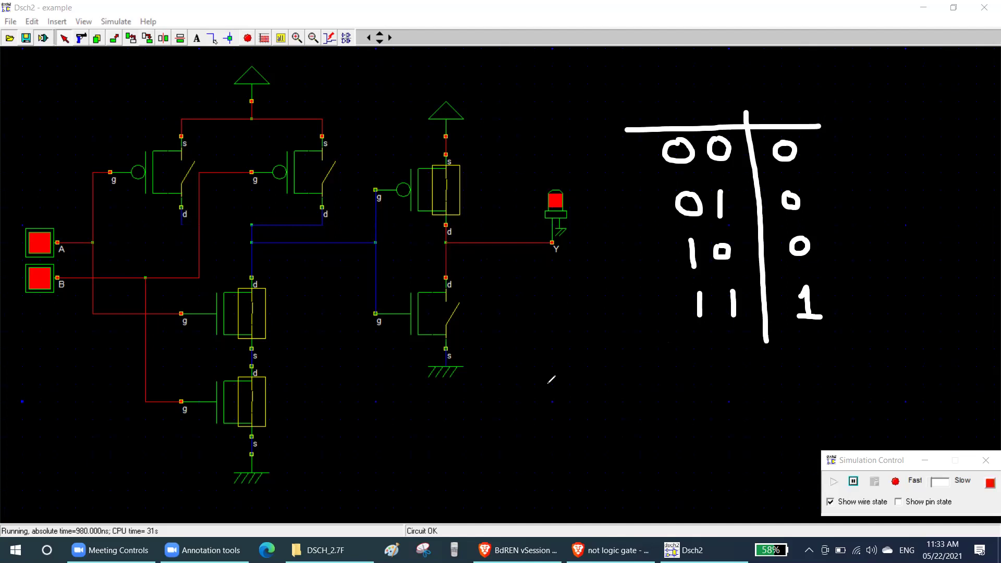
Step: Write the output equation Y = AB below the truth table, and circle the Y label under the LED
mouse_move(576, 414)
left_mouse_down()
mouse_move(599, 392)
mouse_move(614, 407)
left_mouse_up()
mouse_move(614, 373)
left_mouse_down()
mouse_move(626, 390)
mouse_move(619, 408)
left_mouse_up()
mouse_move(568, 243)
left_mouse_down()
mouse_move(537, 256)
mouse_move(570, 245)
left_mouse_up()
mouse_move(510, 369)
left_mouse_down()
mouse_move(521, 410)
mouse_move(559, 402)
left_mouse_up()
left_click(541, 393)
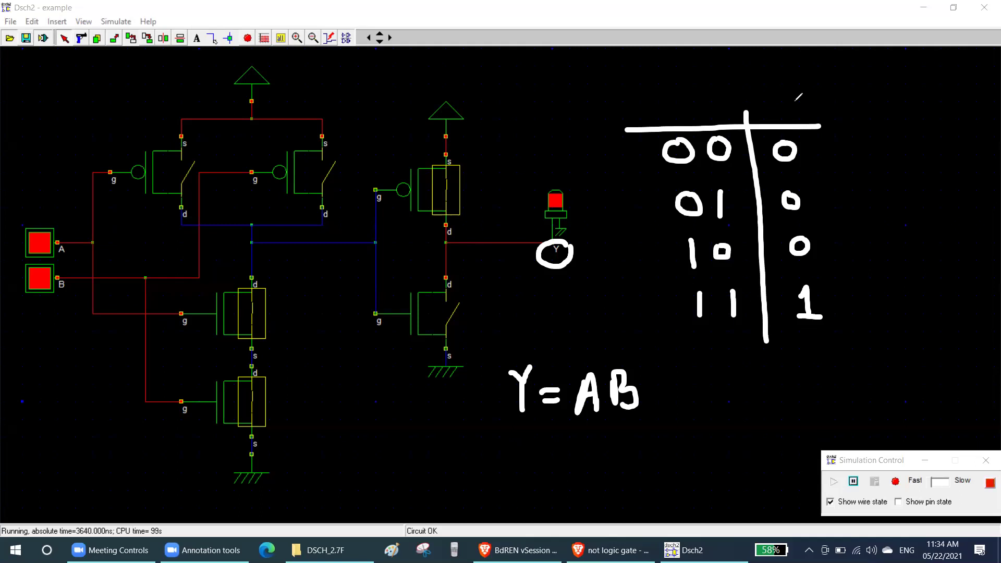
Step: Highlight the truth table with a box and arrows, the Y = AB equation with arrows, and the whole circuit with an outline
mouse_move(857, 102)
left_mouse_down()
mouse_move(623, 180)
mouse_move(873, 342)
mouse_move(858, 101)
left_mouse_up()
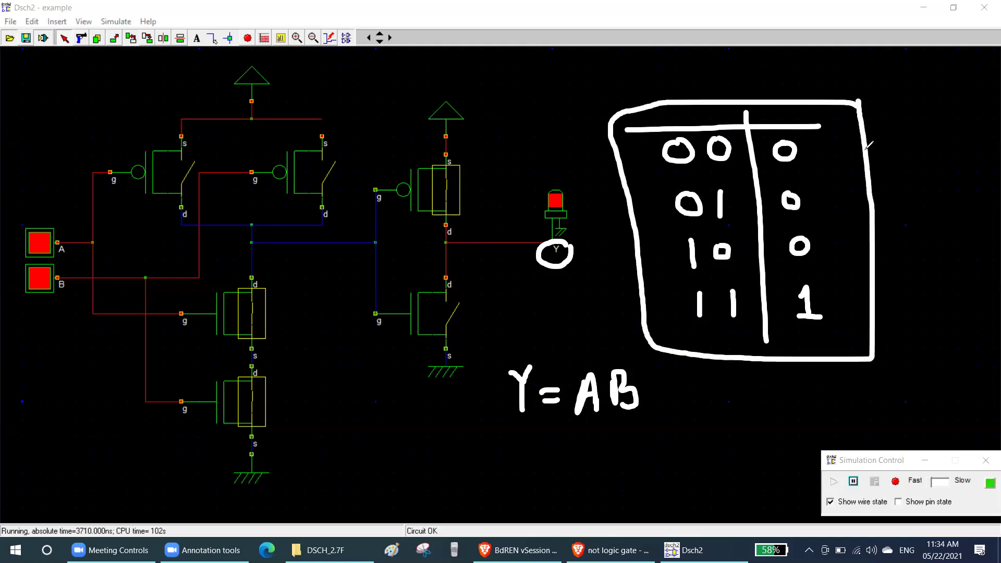
mouse_move(940, 235)
left_mouse_down()
mouse_move(880, 260)
mouse_move(896, 269)
left_mouse_up()
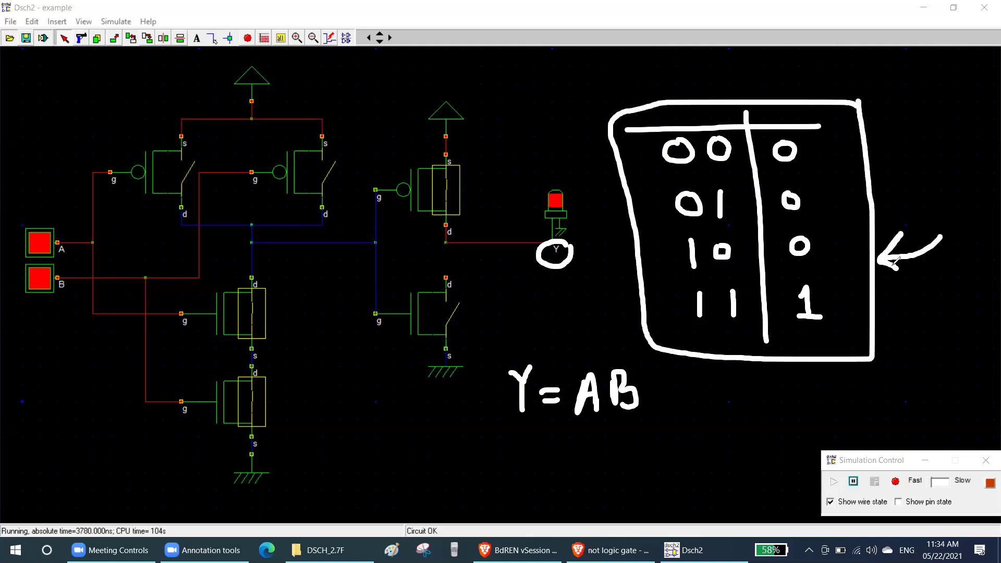
mouse_move(762, 469)
left_mouse_down()
mouse_move(655, 431)
mouse_move(663, 448)
left_mouse_up()
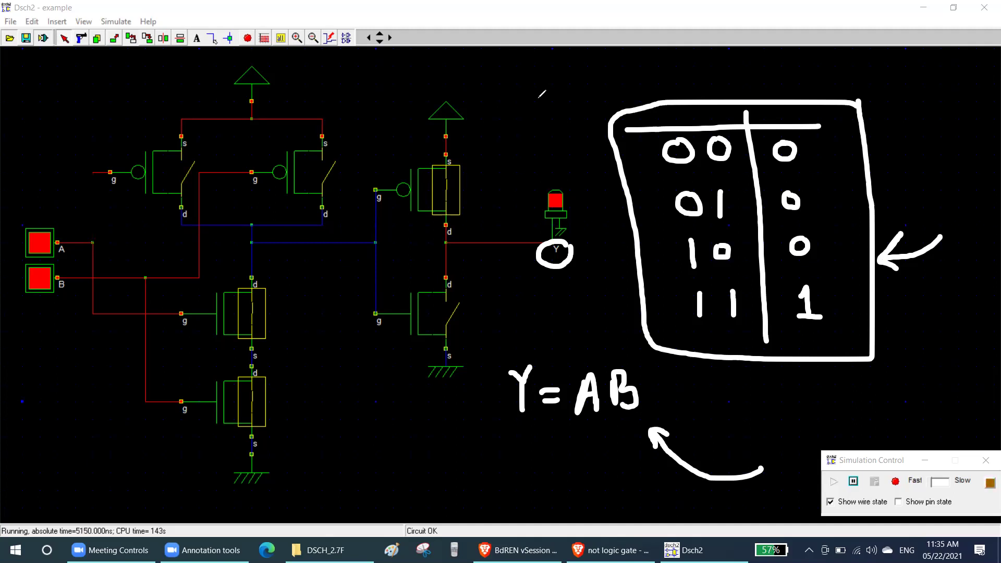
mouse_move(935, 52)
left_mouse_down()
mouse_move(897, 127)
mouse_move(866, 159)
mouse_move(892, 159)
left_mouse_up()
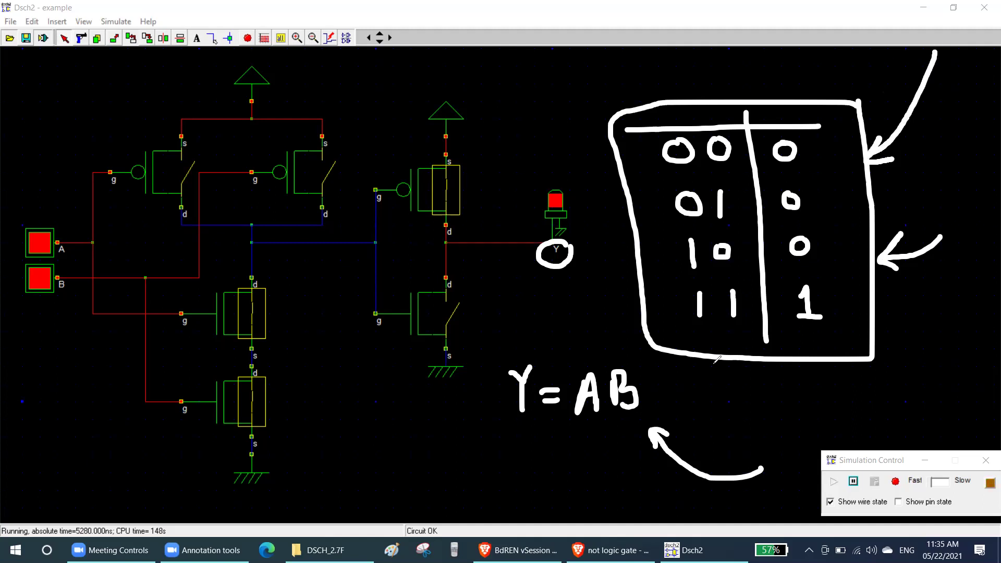
mouse_move(653, 508)
left_mouse_down()
mouse_move(609, 414)
mouse_move(620, 430)
left_mouse_up()
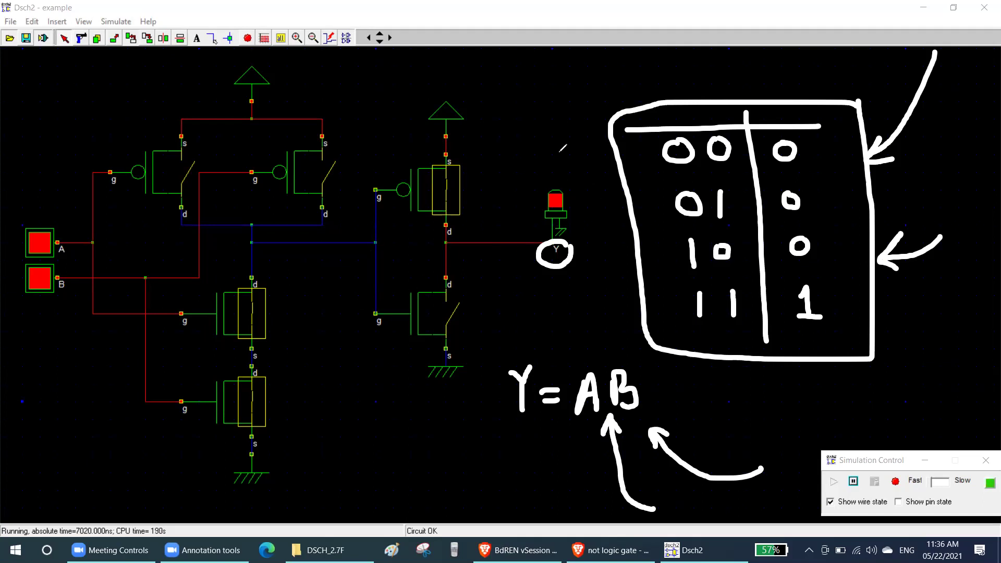
left_click_drag(535, 133, 606, 214)
mouse_move(440, 91)
left_mouse_down()
mouse_move(89, 90)
mouse_move(73, 486)
mouse_move(375, 467)
mouse_move(520, 355)
mouse_move(592, 213)
left_mouse_up()
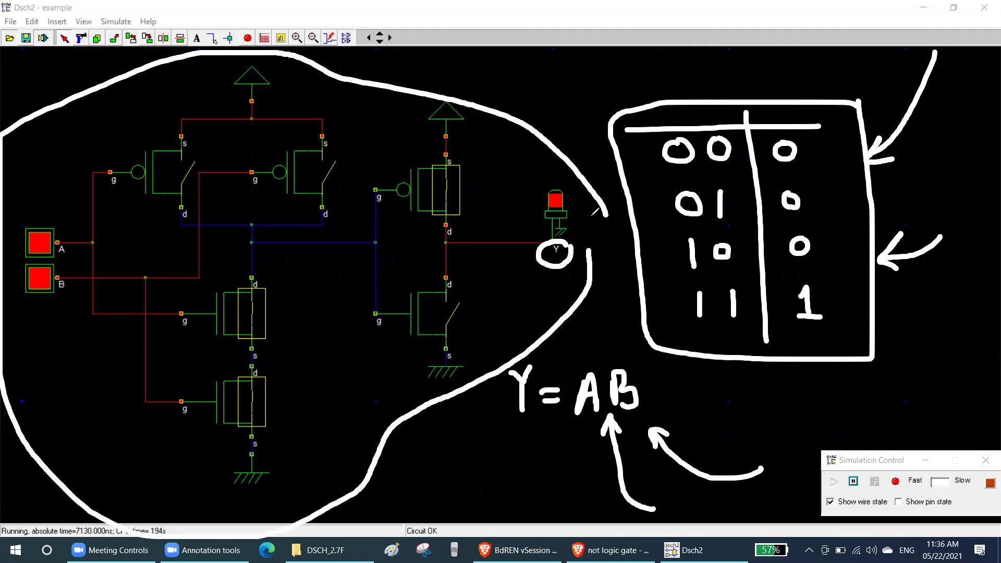